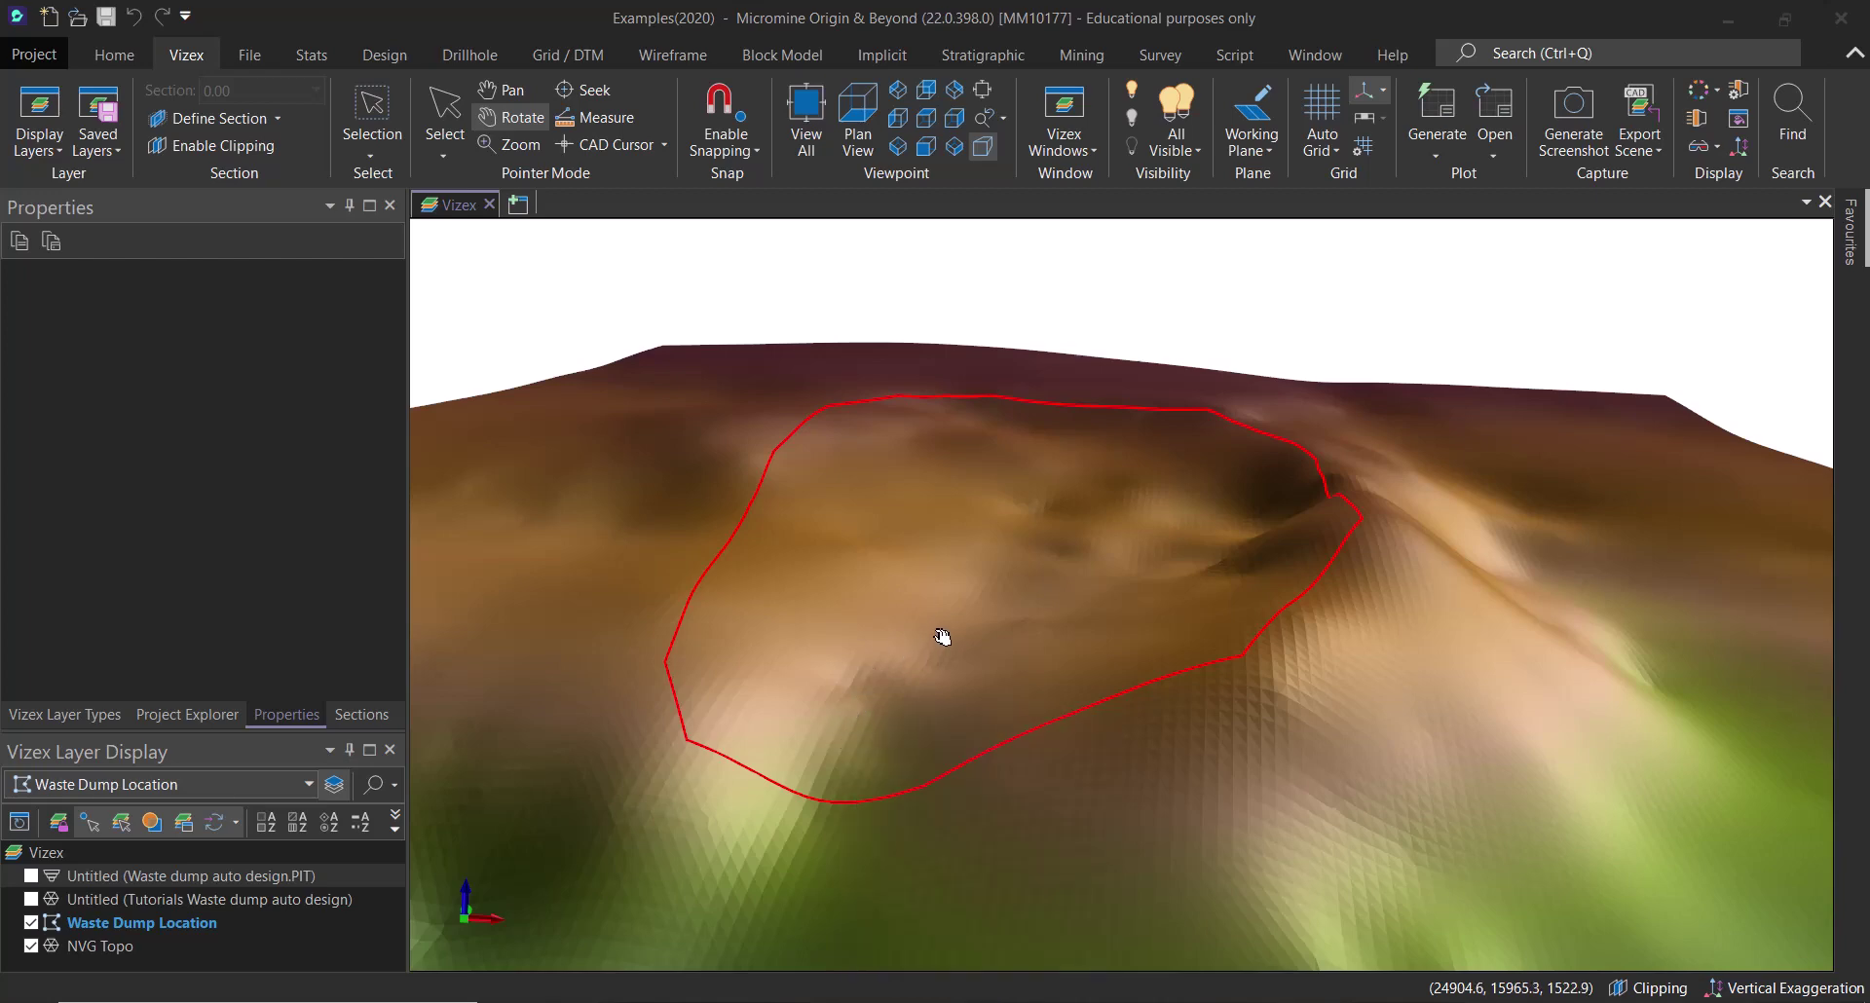
# - Switch to the Mining ribbon and check the Topography DTM info across the terrain
pyautogui.moveTo(937, 637)
pyautogui.click(1082, 56)
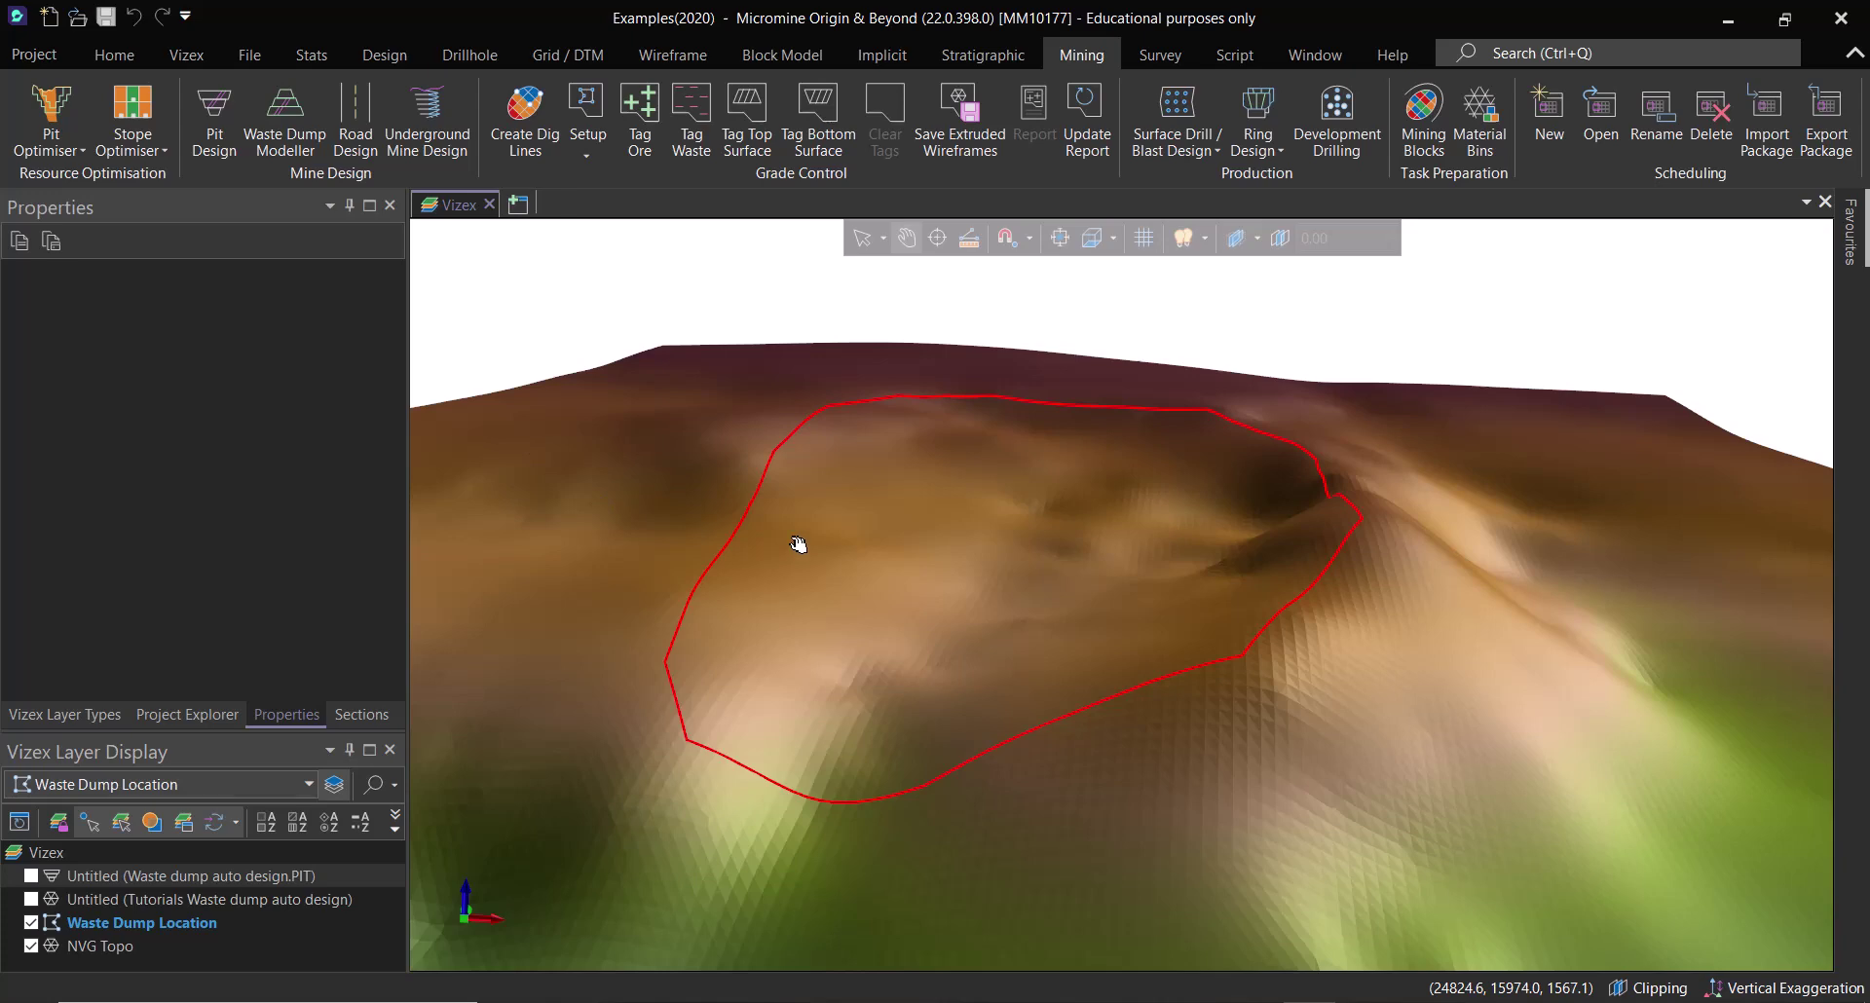
pyautogui.moveTo(791, 543)
pyautogui.moveTo(774, 581)
pyautogui.moveTo(827, 602)
pyautogui.moveTo(851, 541)
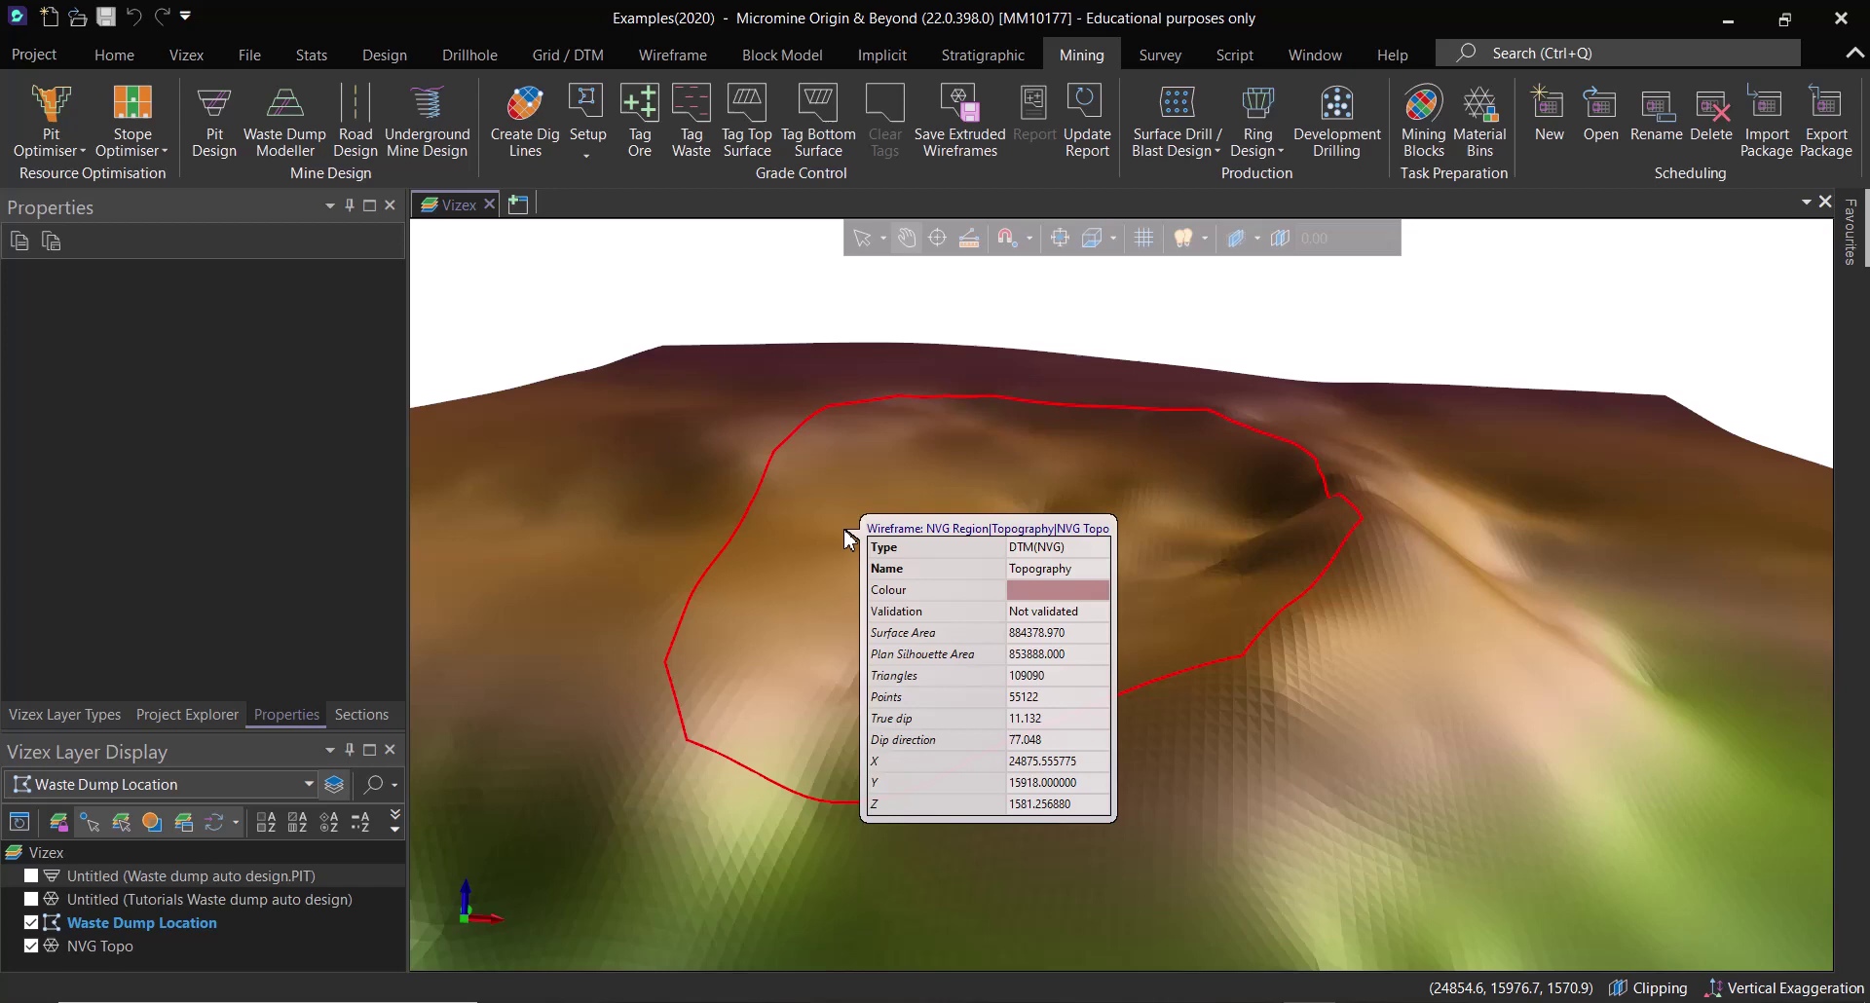
pyautogui.moveTo(919, 529)
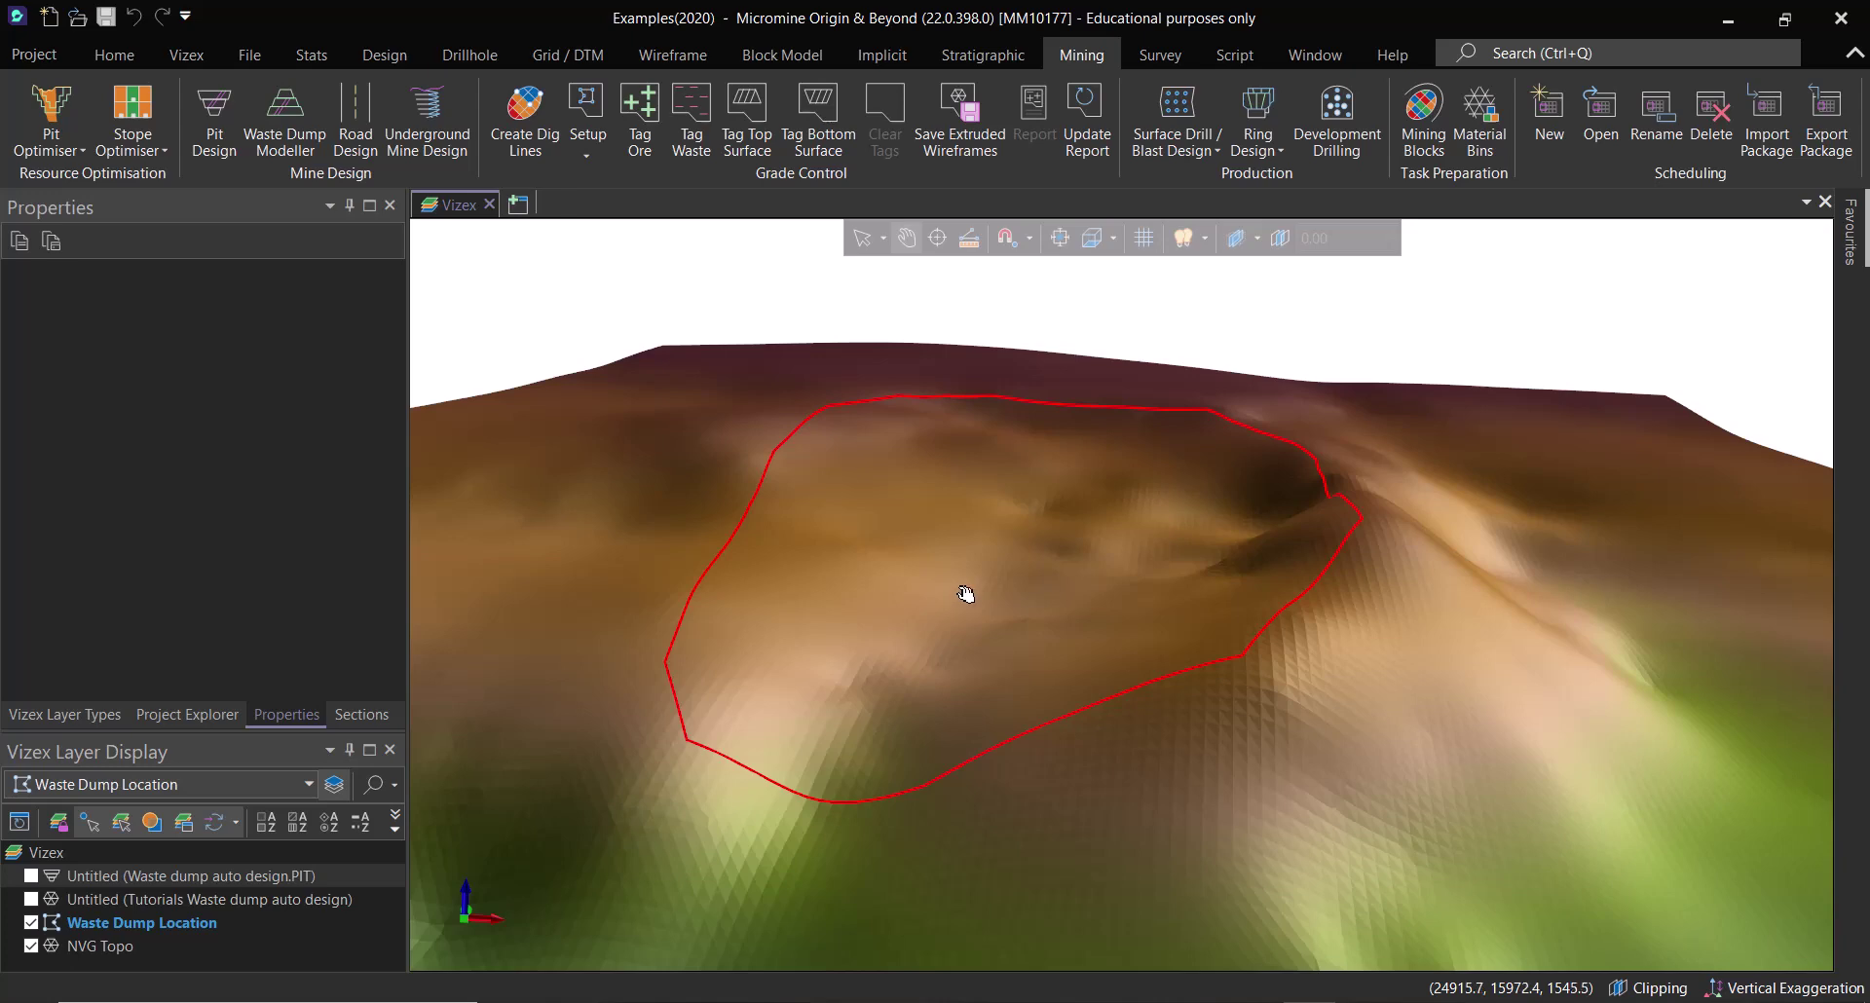
pyautogui.moveTo(961, 593)
pyautogui.moveTo(1062, 573)
pyautogui.moveTo(1096, 612)
# - Orbit and tilt the terrain to a steeper, near face-on view of the red boundary
pyautogui.moveTo(990, 710); pyautogui.dragTo(1027, 689)
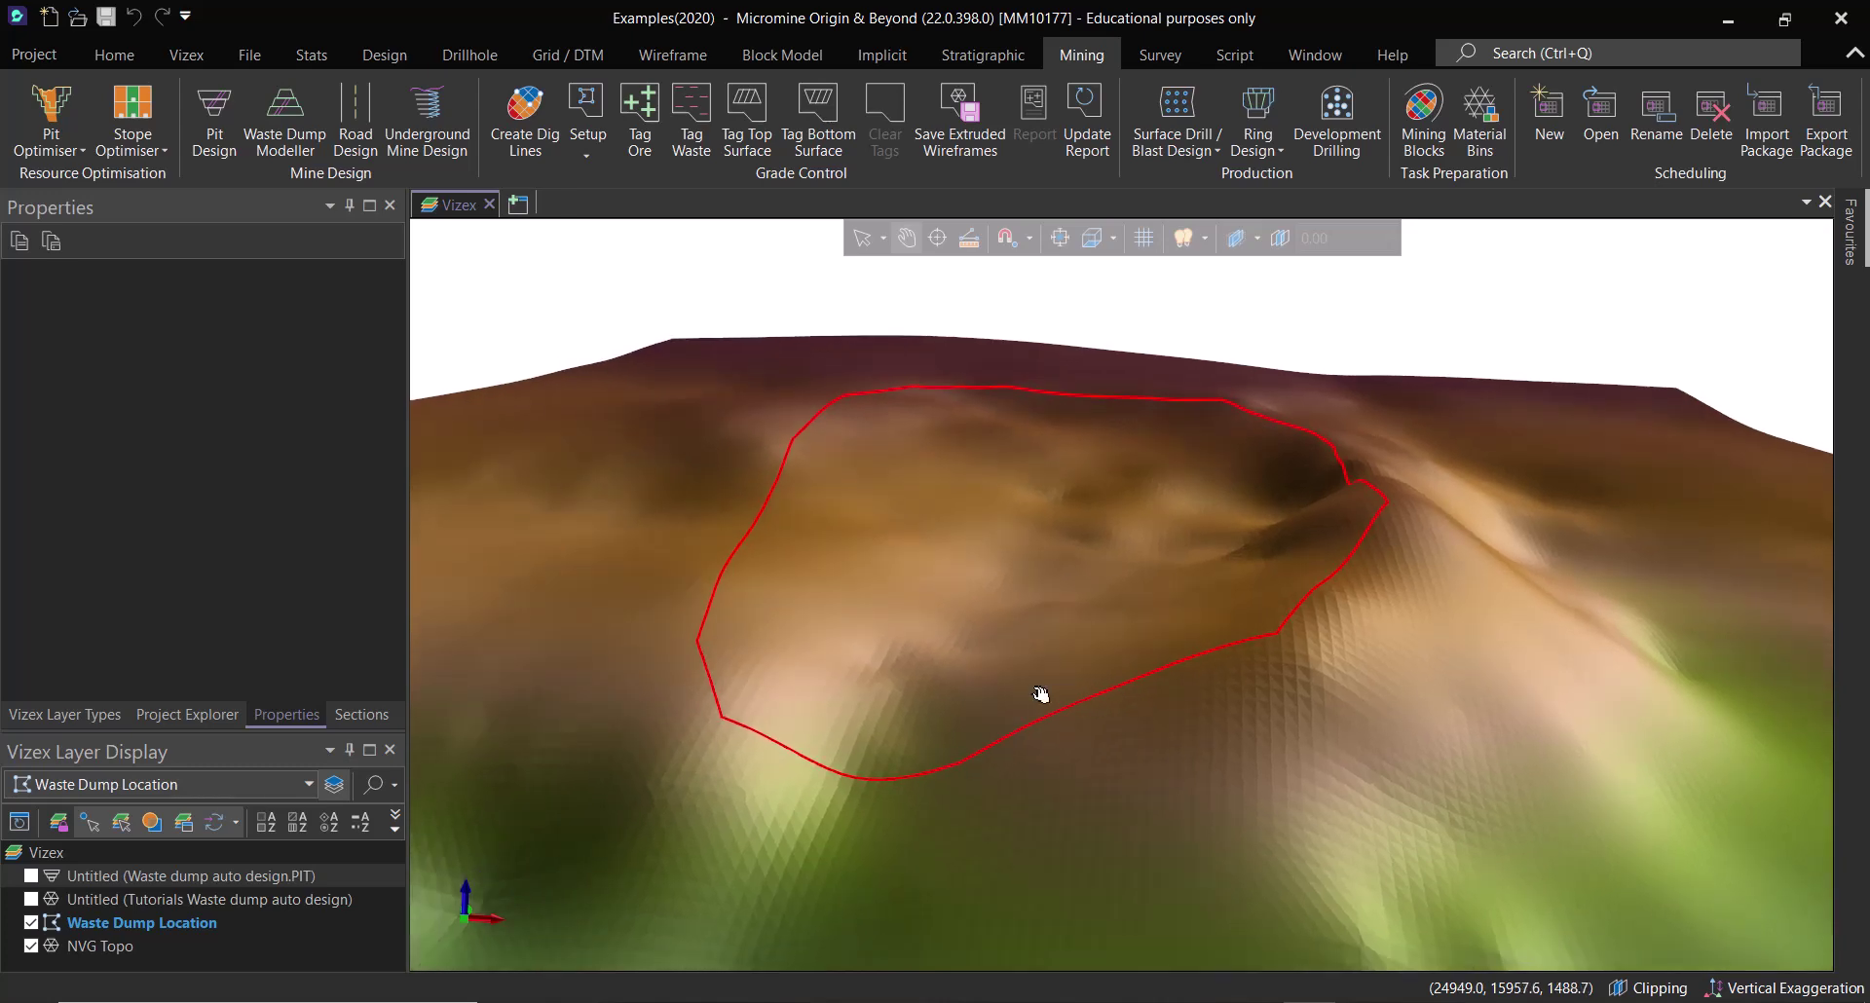
pyautogui.scroll(-3, 1078, 660)
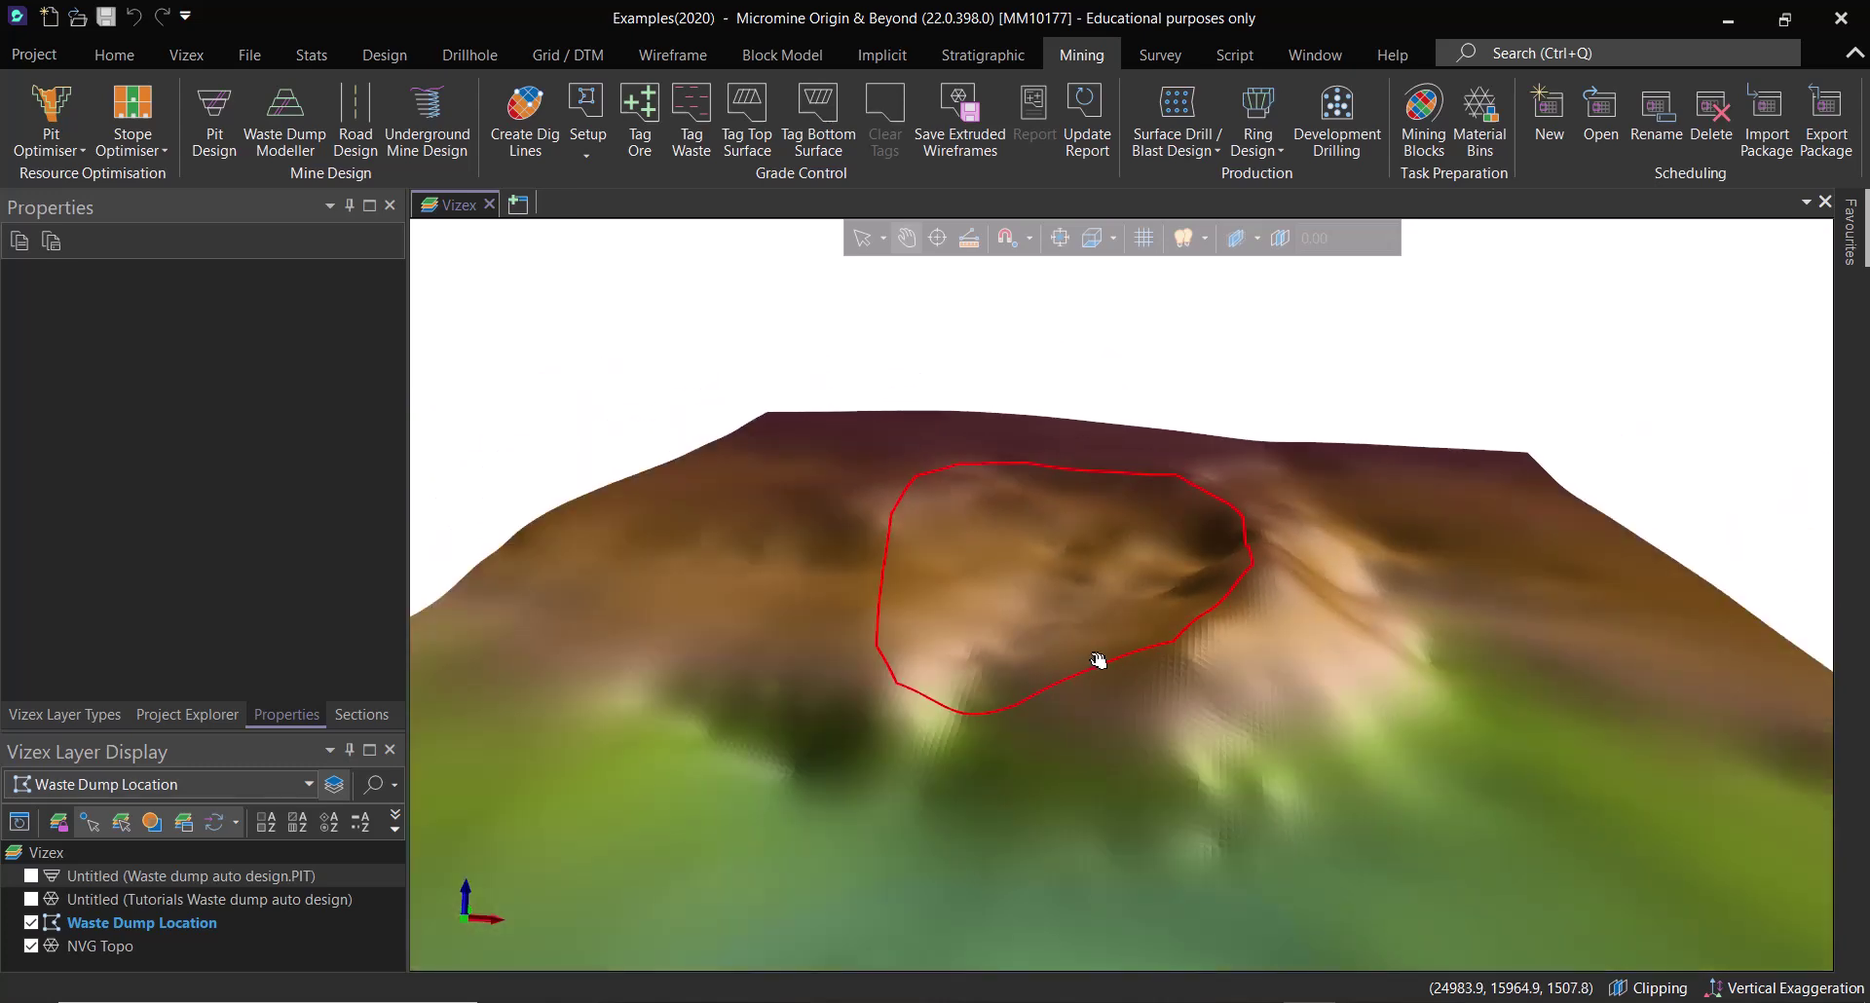
pyautogui.scroll(3, 1094, 661)
pyautogui.moveTo(1100, 660); pyautogui.dragTo(1227, 710, button='middle')
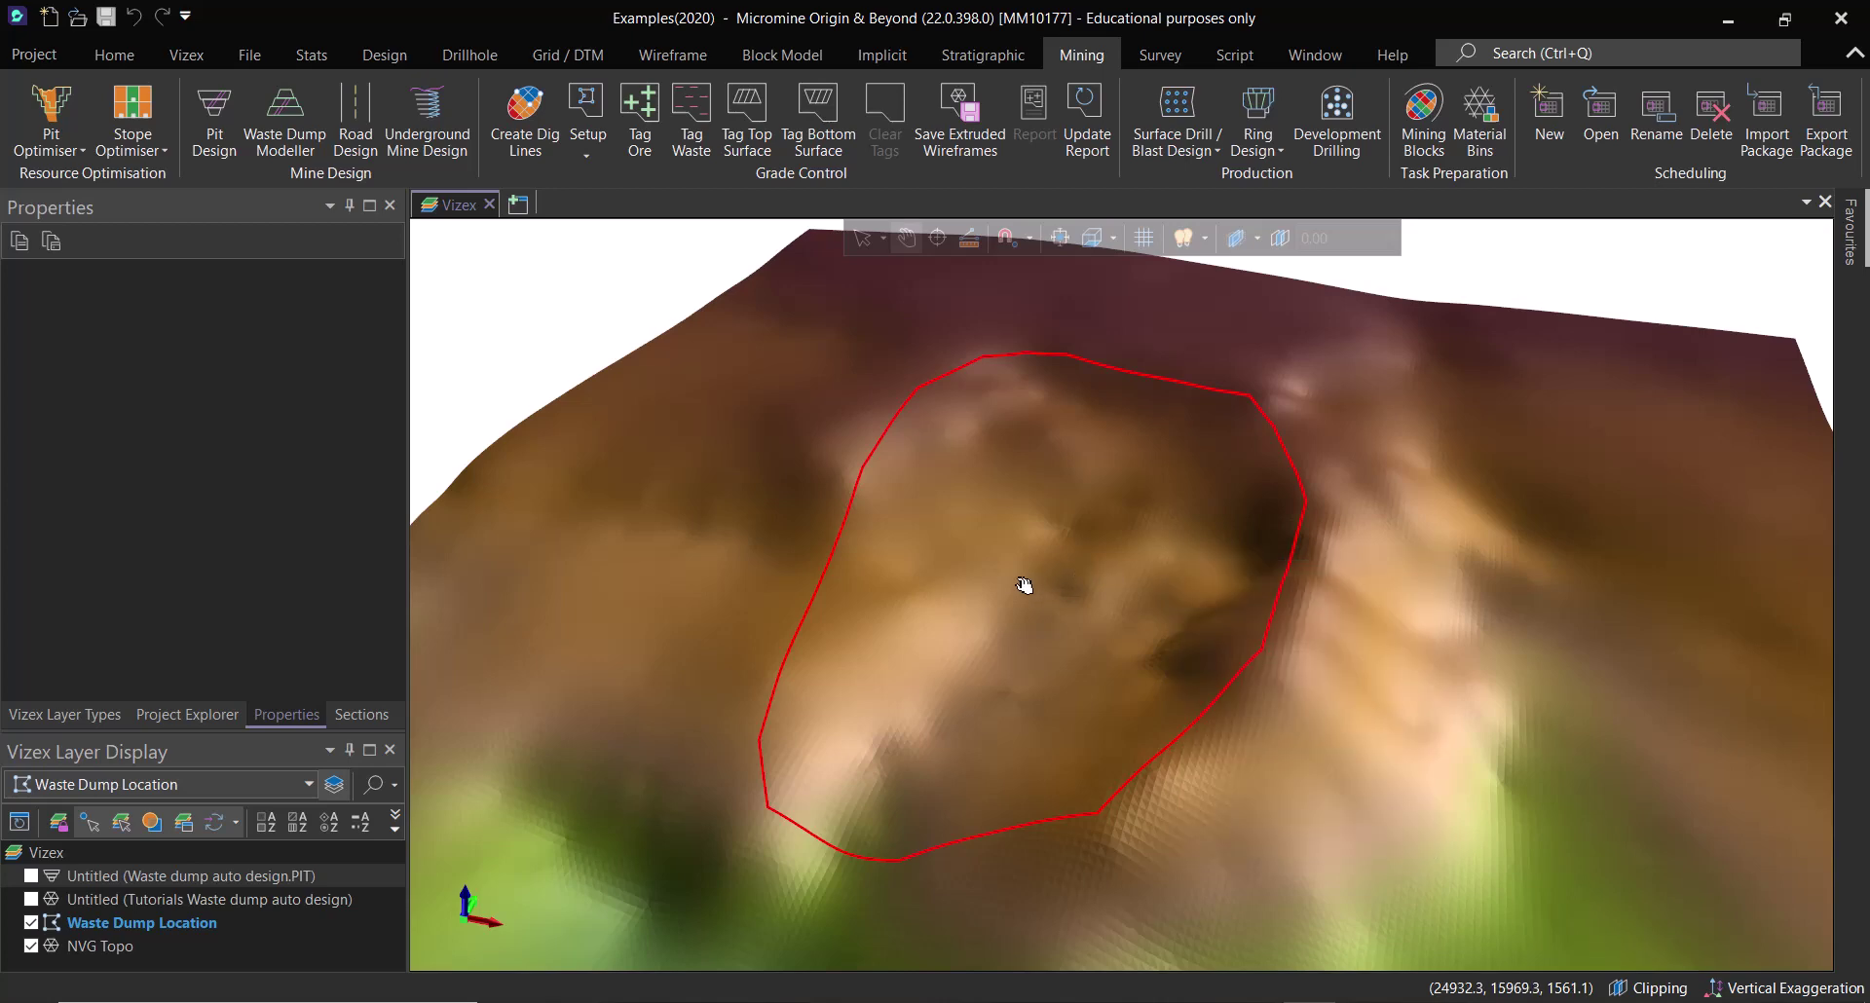
pyautogui.moveTo(1319, 758); pyautogui.dragTo(1170, 761)
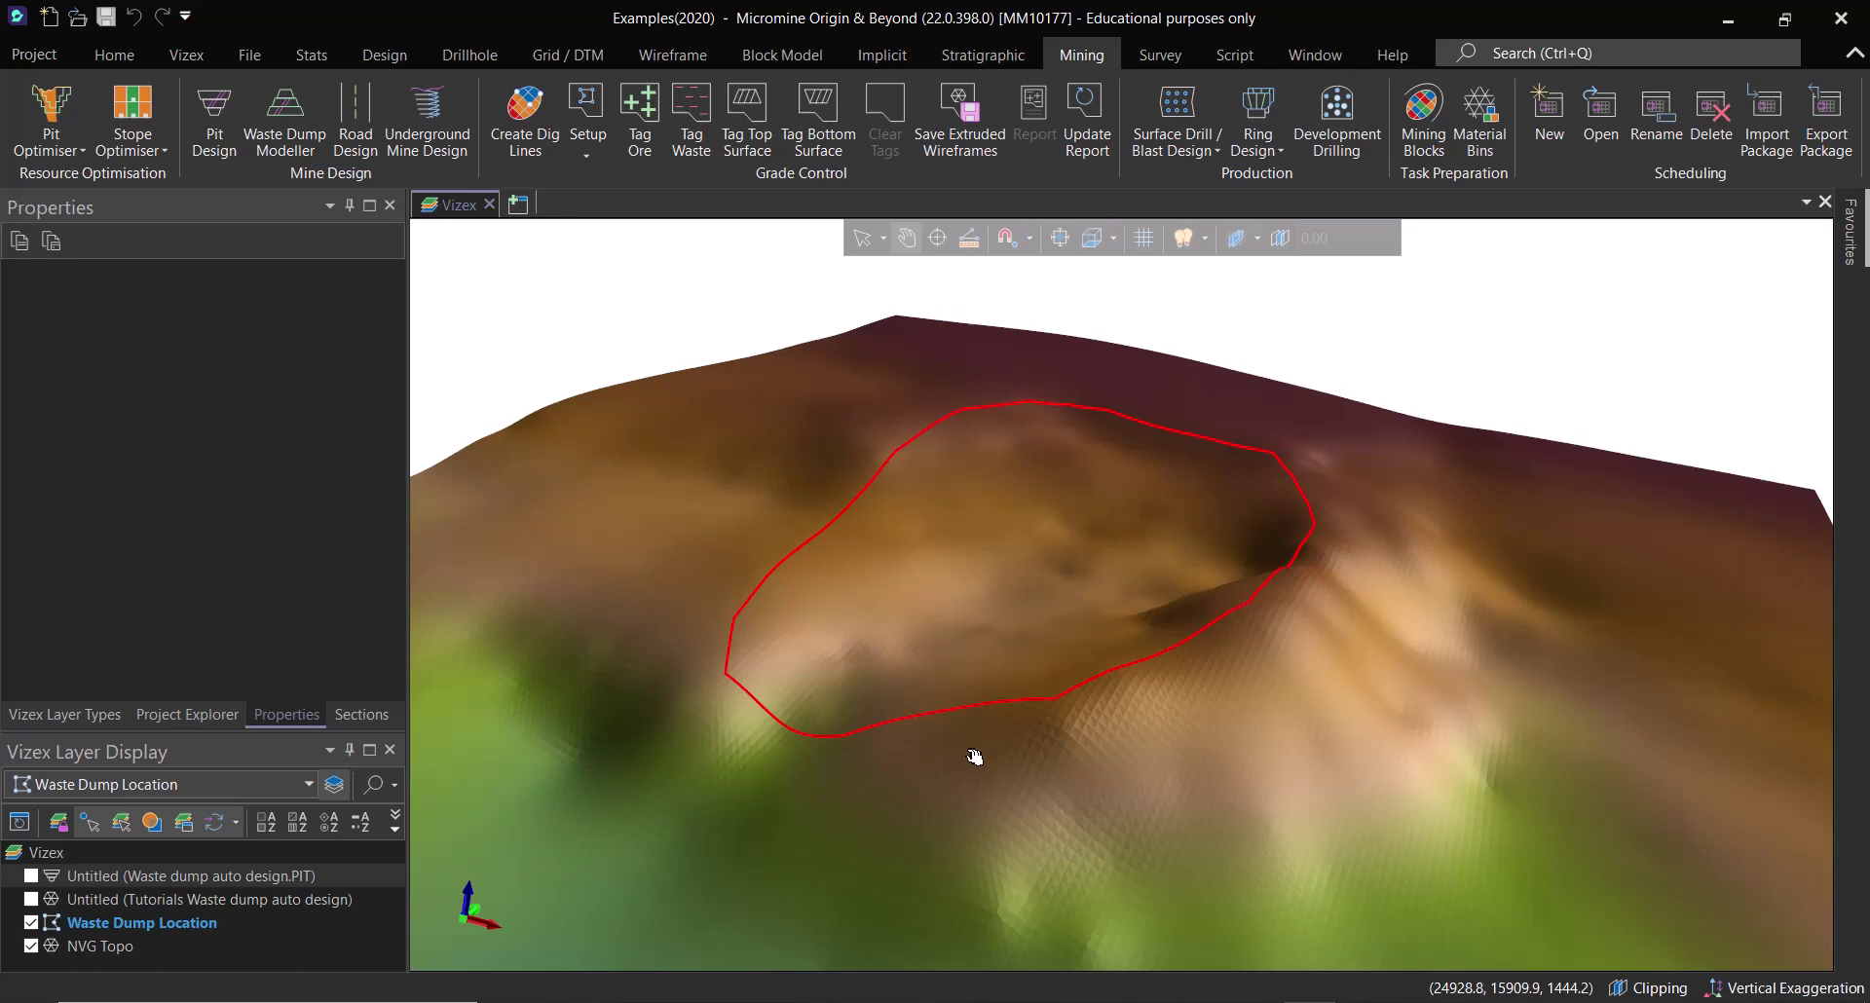
pyautogui.moveTo(966, 765); pyautogui.dragTo(1369, 700)
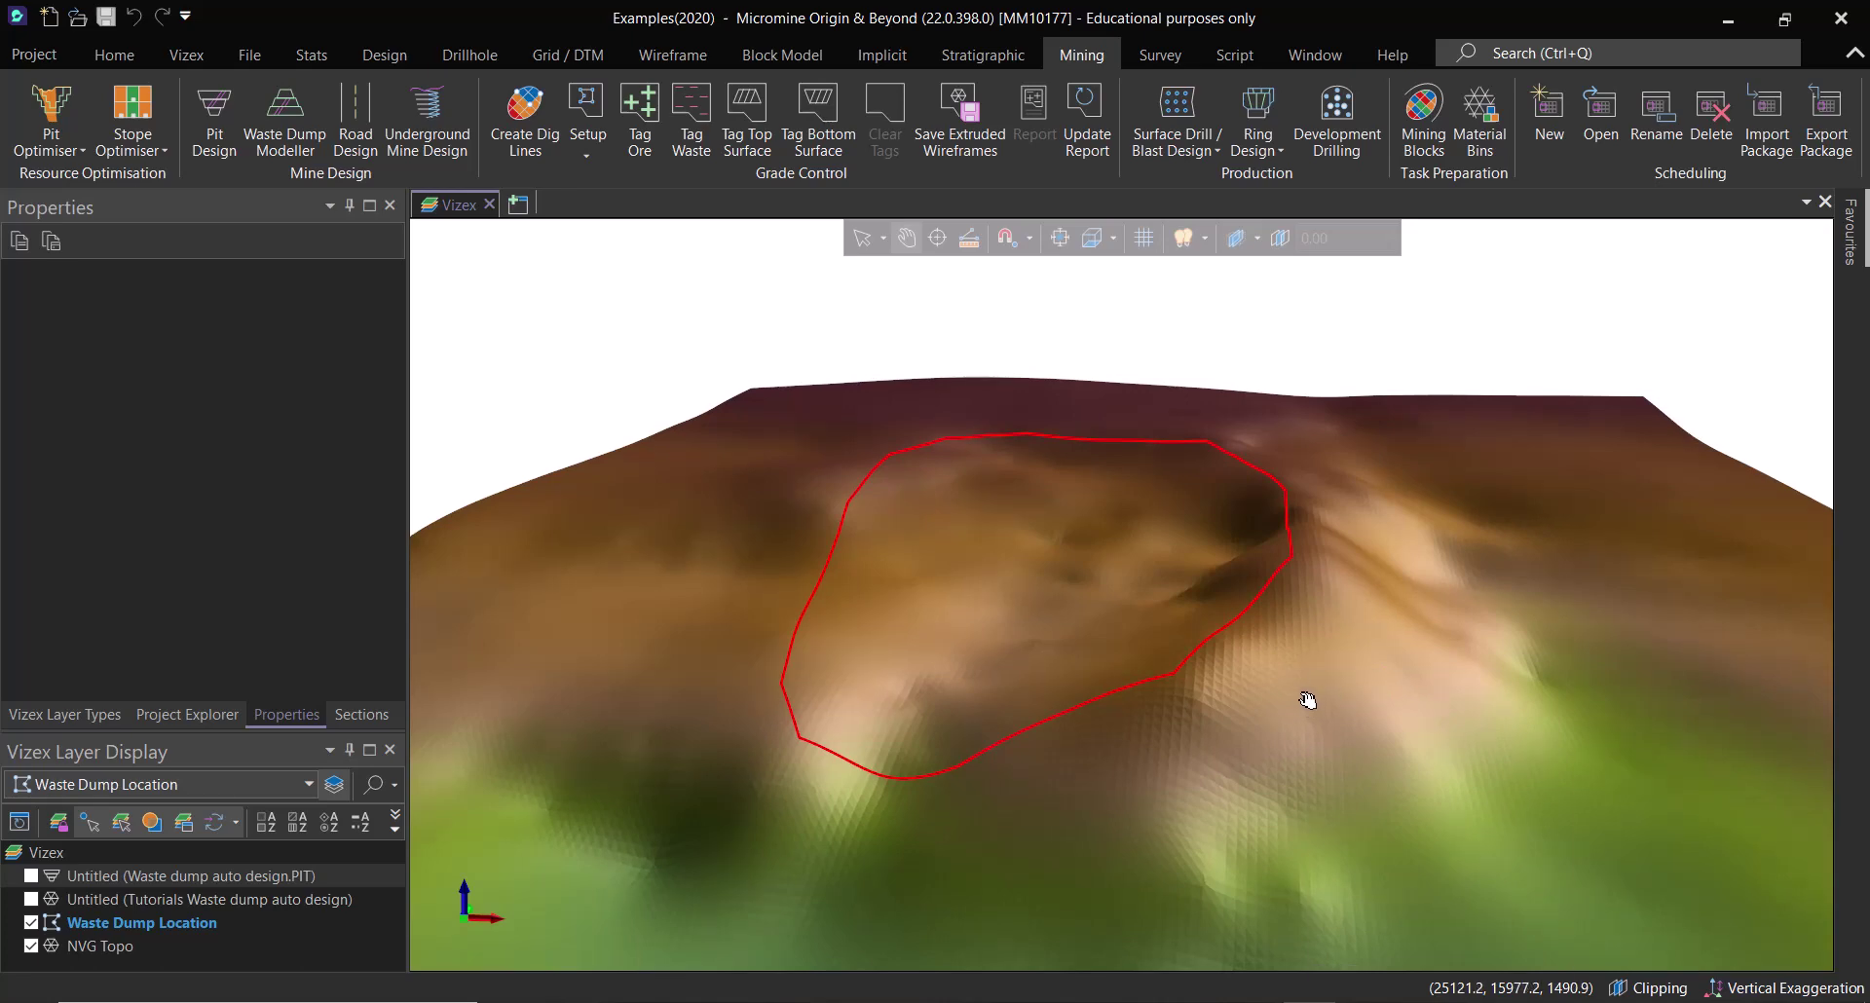
pyautogui.moveTo(1301, 697)
pyautogui.moveTo(1207, 764); pyautogui.dragTo(1484, 698)
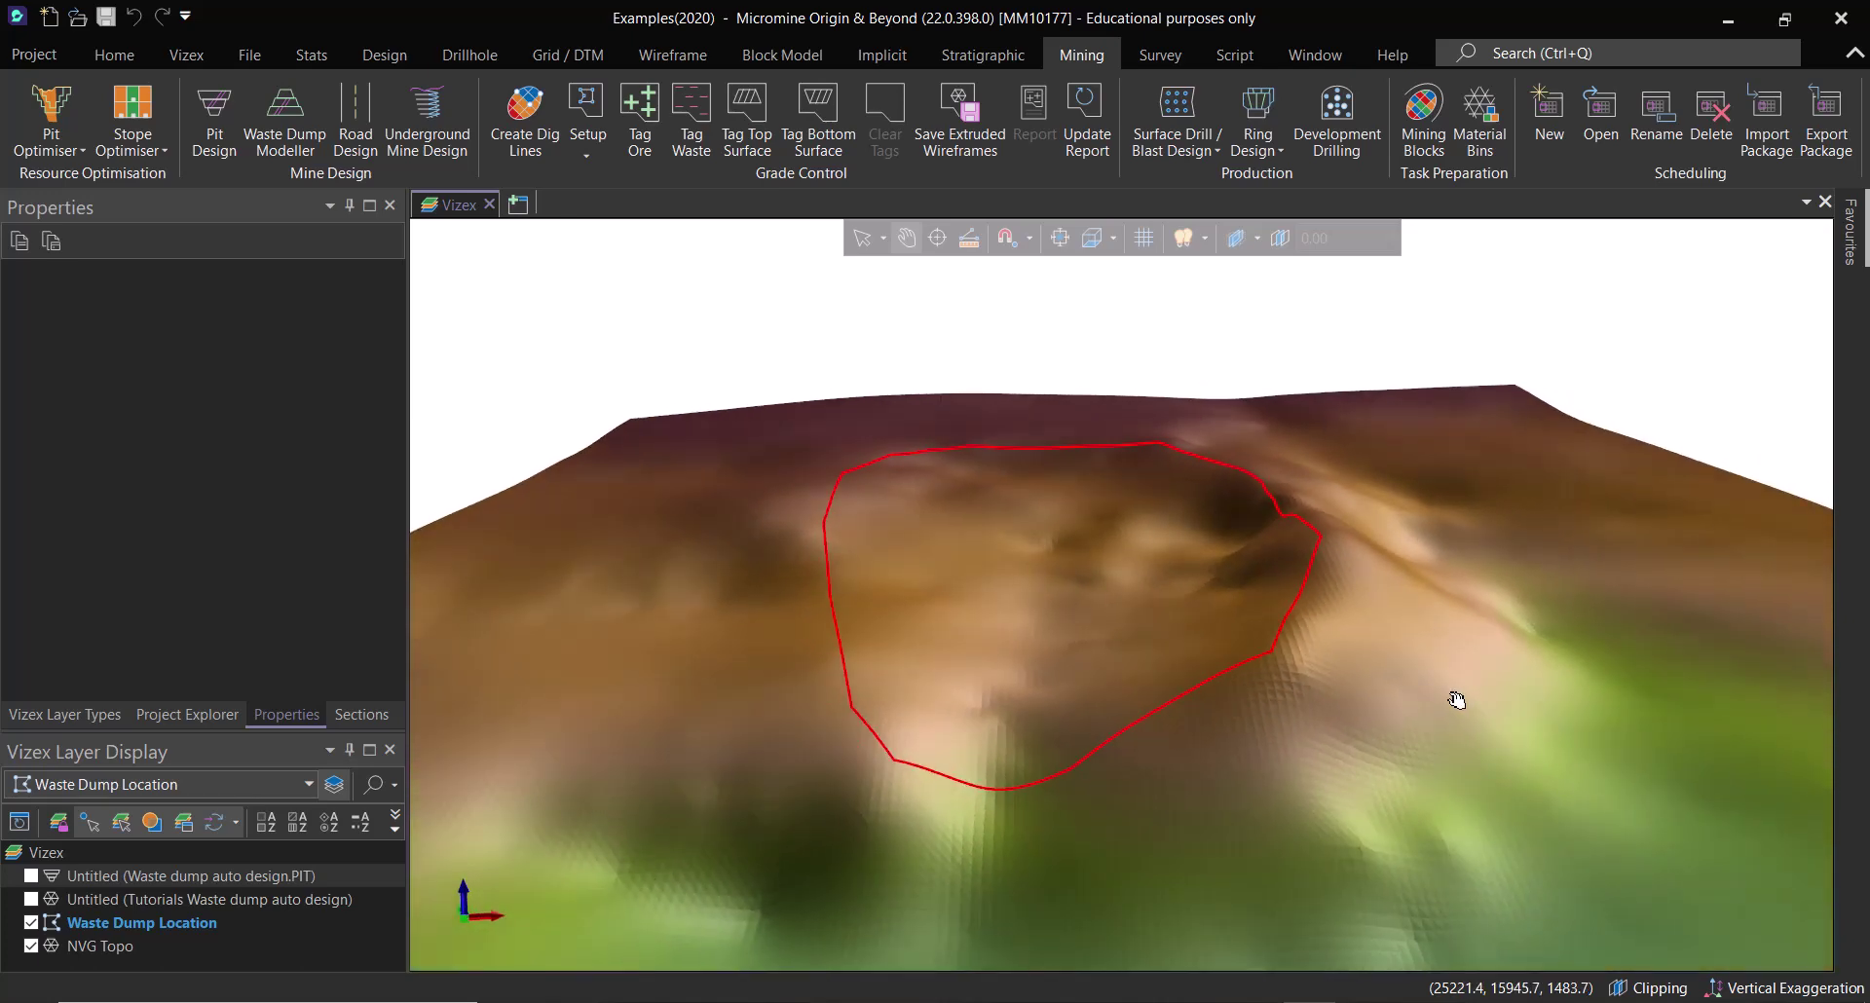
pyautogui.moveTo(1365, 697); pyautogui.dragTo(1271, 730)
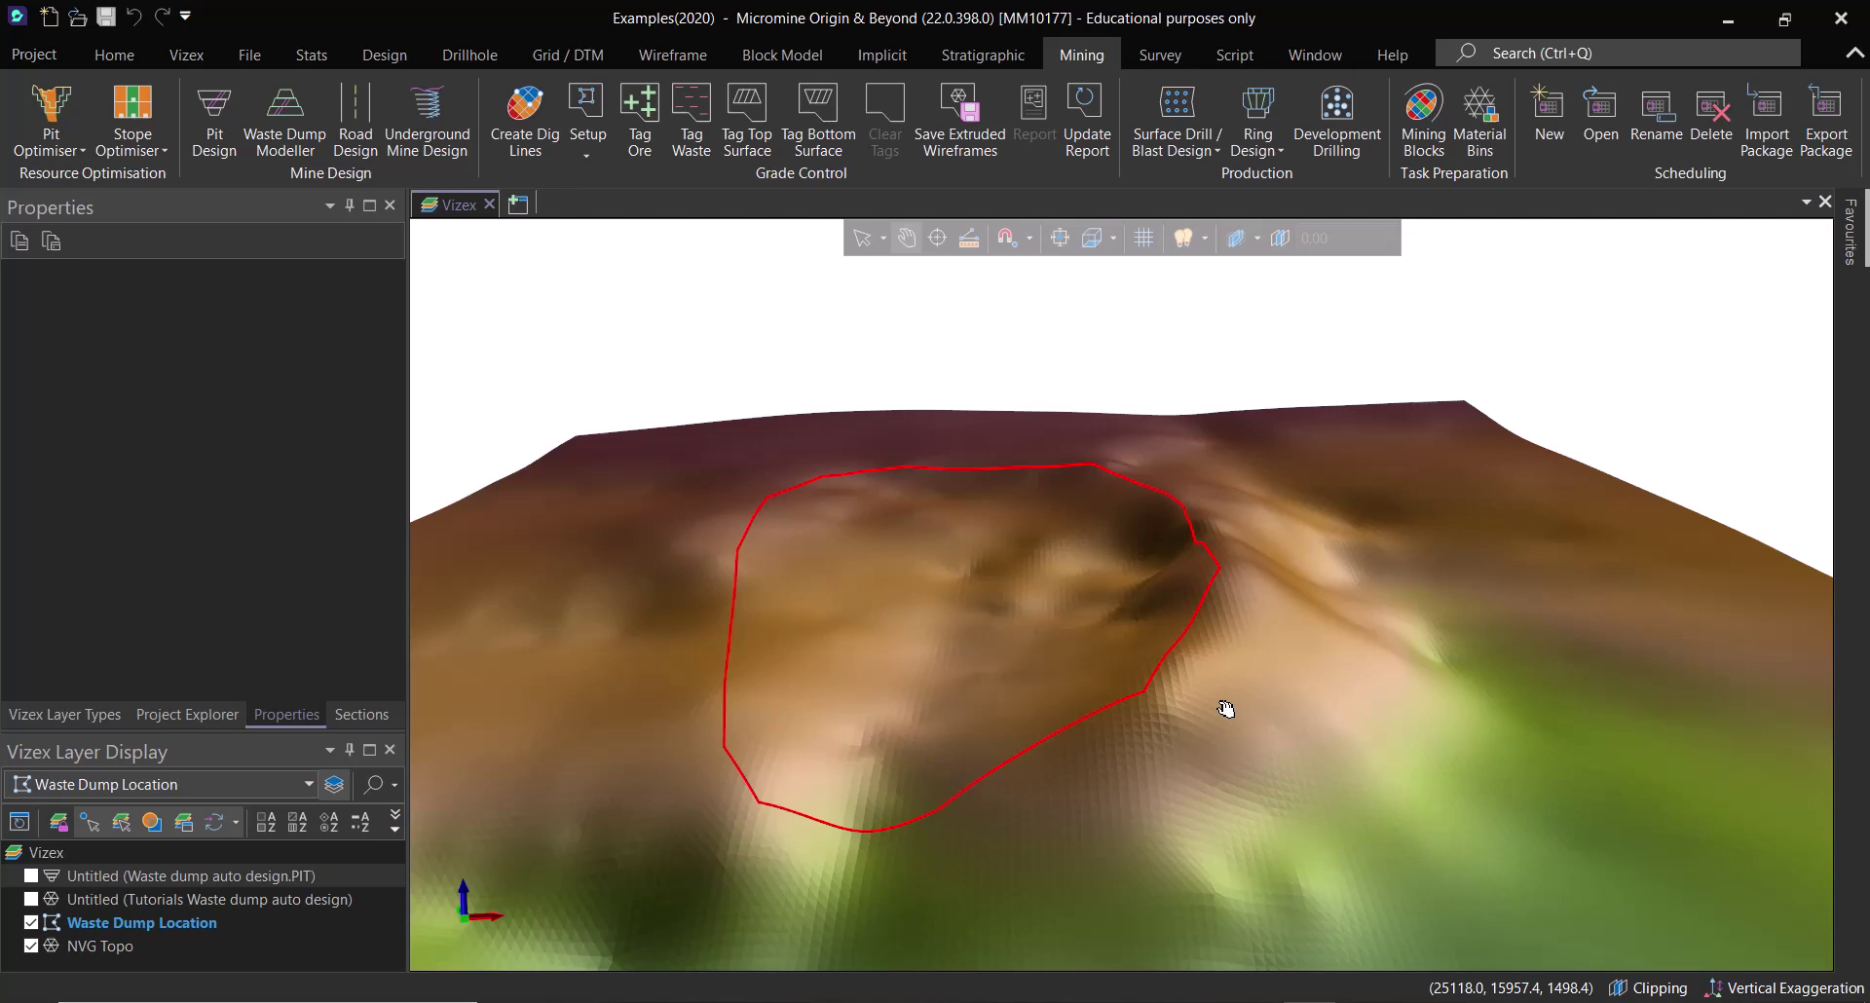
pyautogui.moveTo(1152, 777); pyautogui.dragTo(1194, 731)
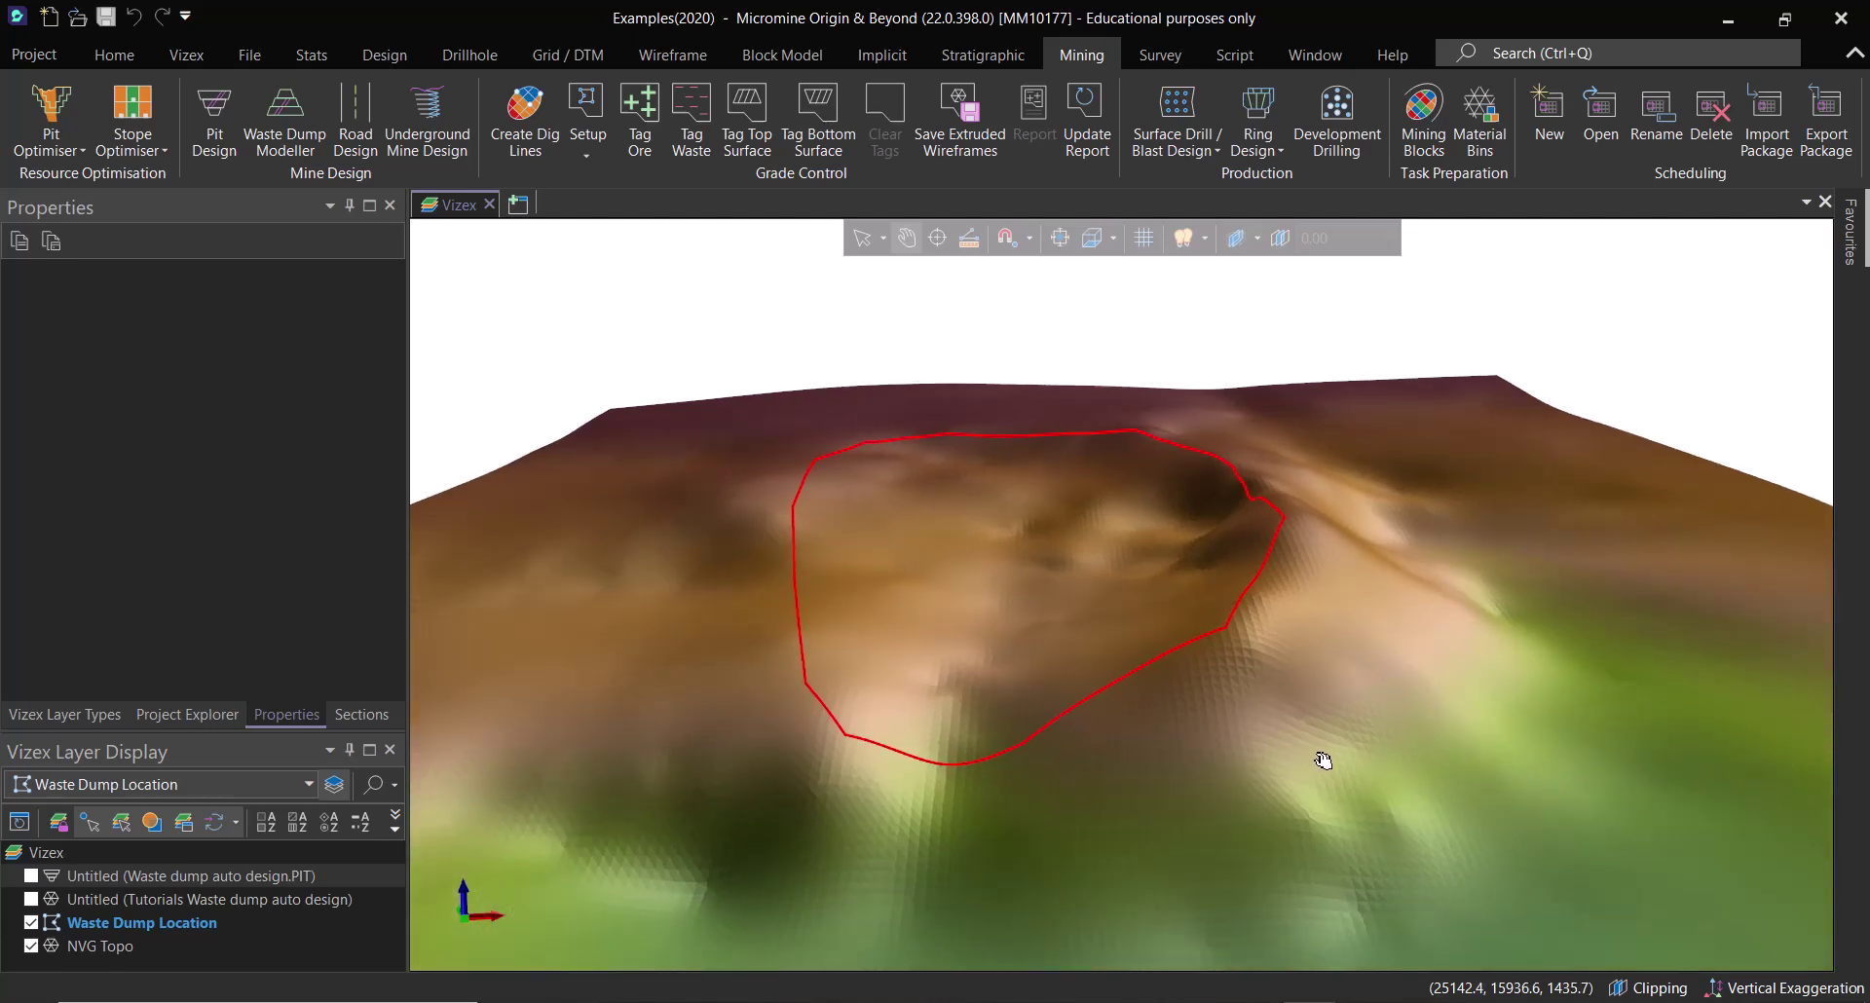
pyautogui.moveTo(1409, 725); pyautogui.dragTo(1189, 636)
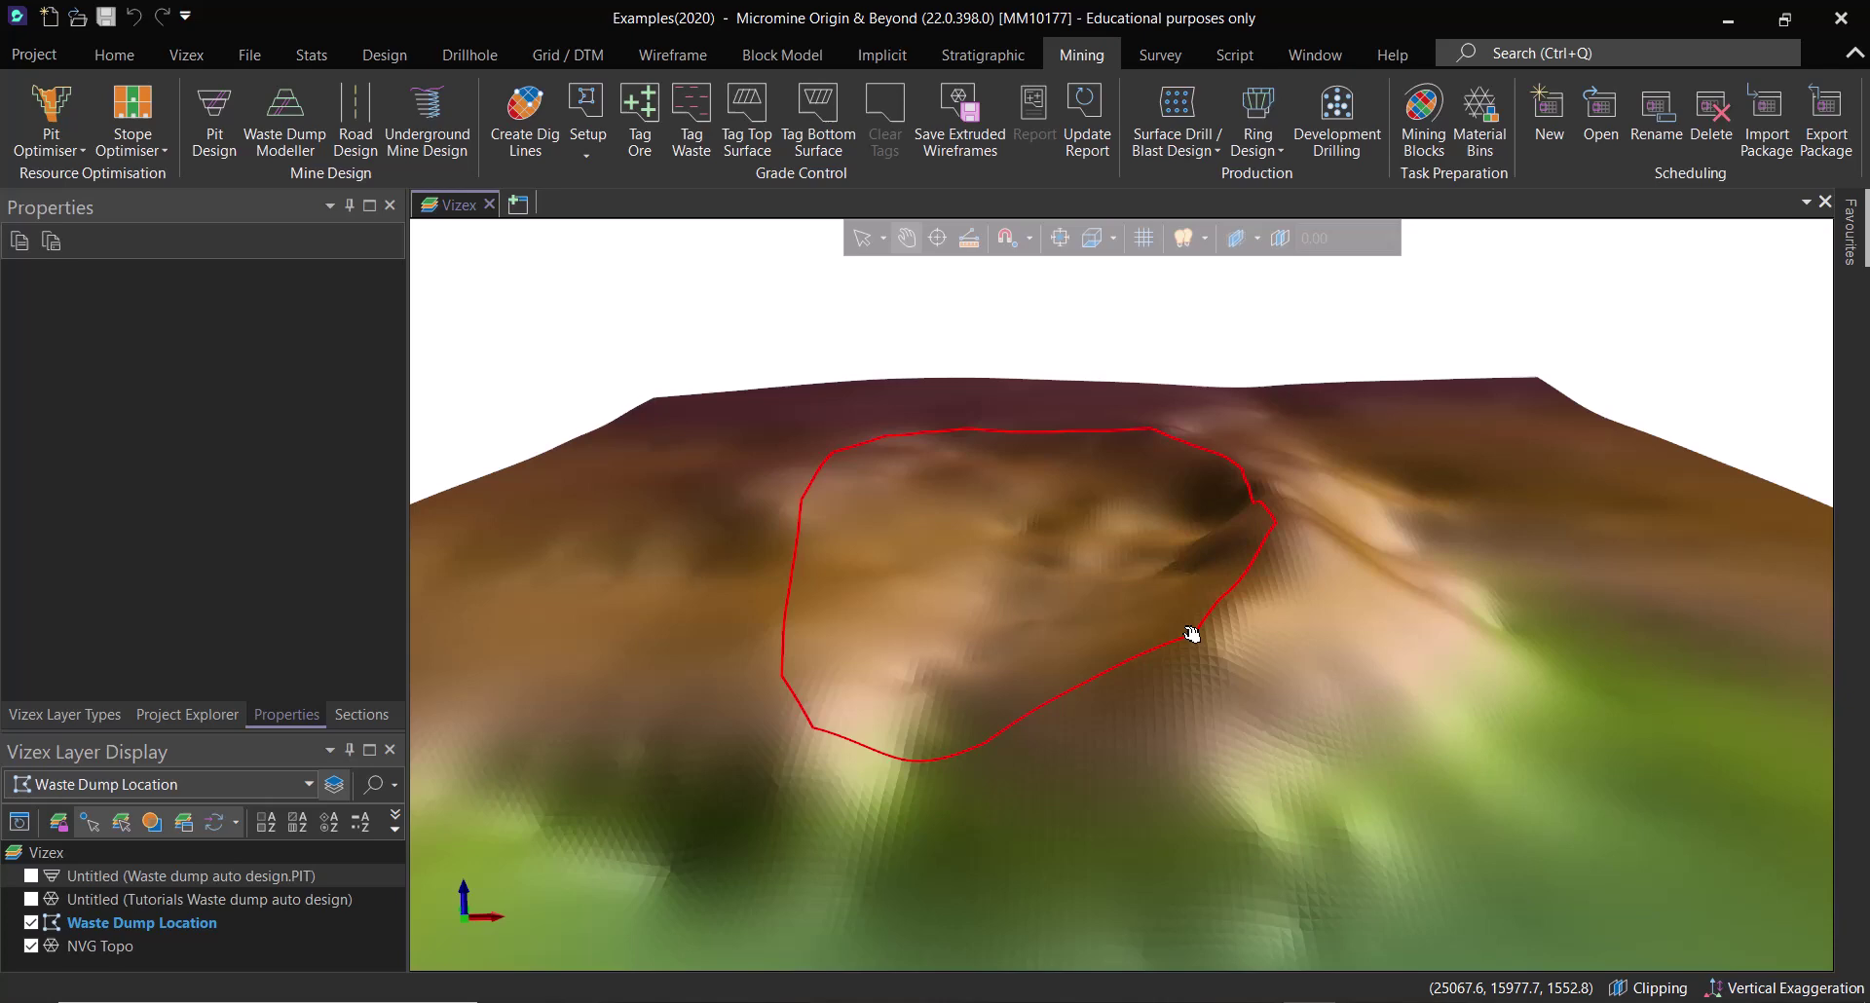
pyautogui.moveTo(1144, 564); pyautogui.dragTo(1149, 610)
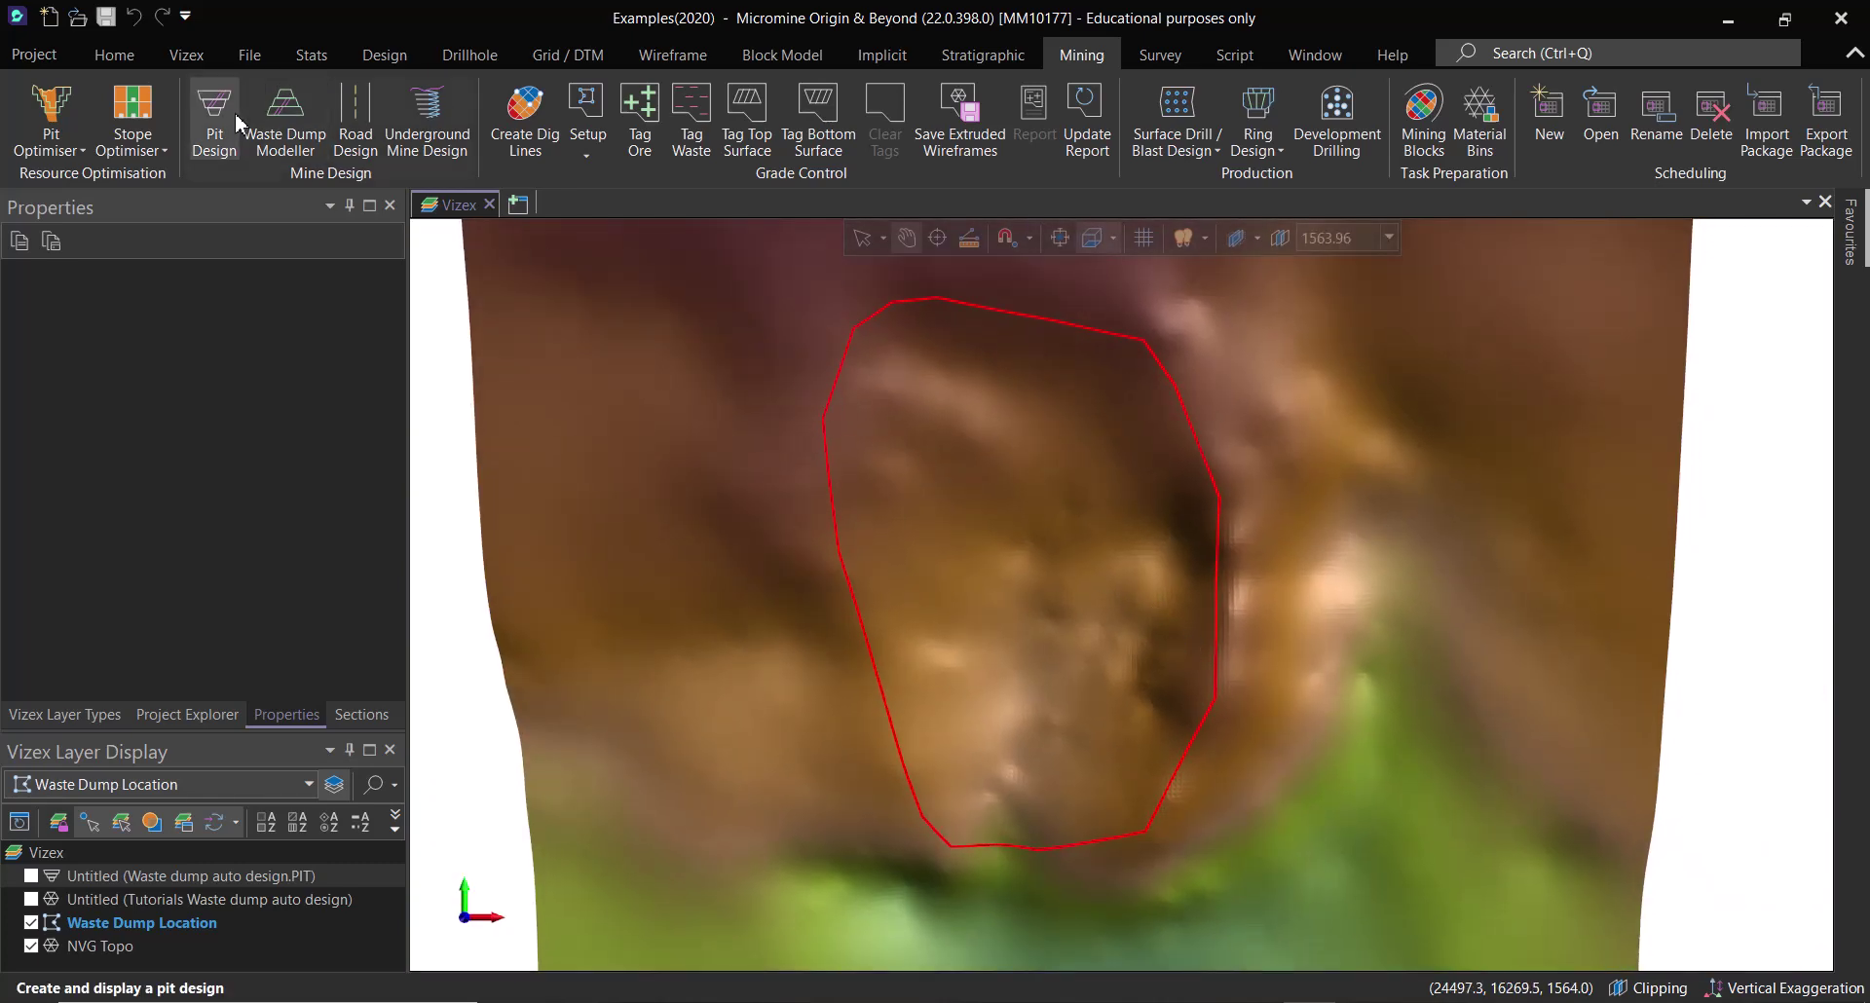
# - Switch the Vizex viewpoint to orthographic and tilt the terrain back to near plan view
pyautogui.click(186, 58)
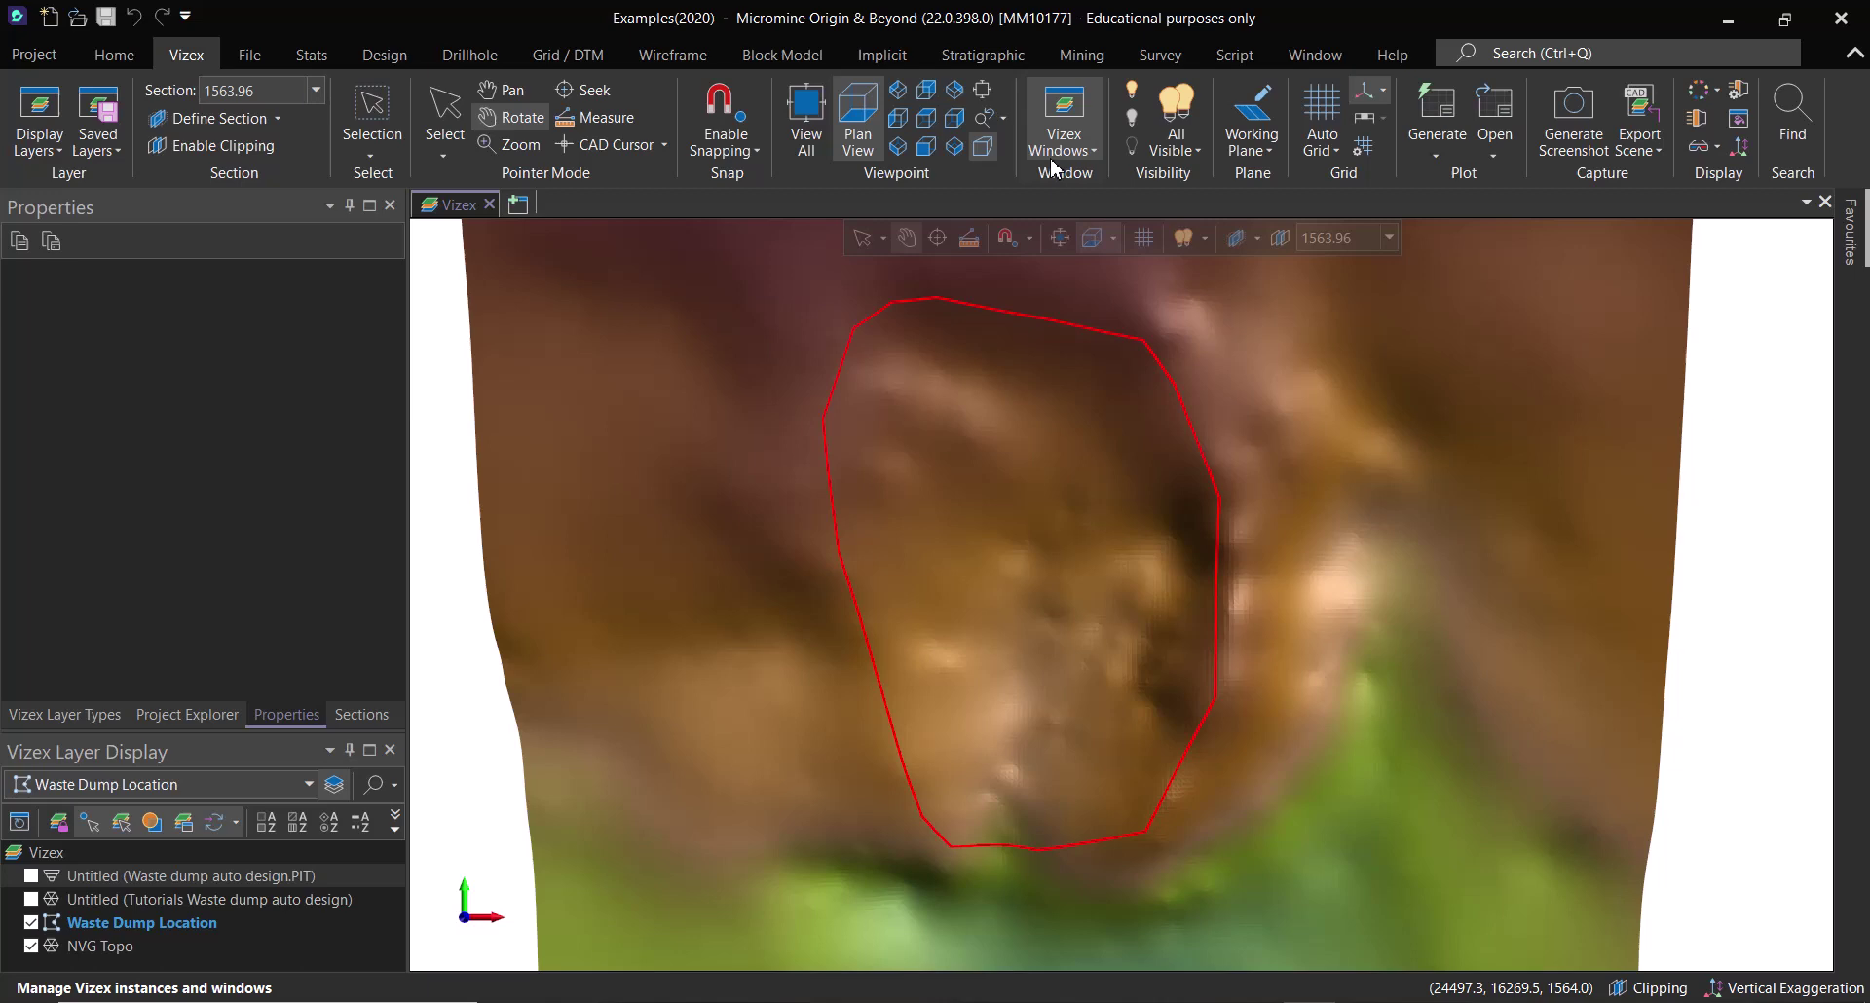
pyautogui.click(984, 148)
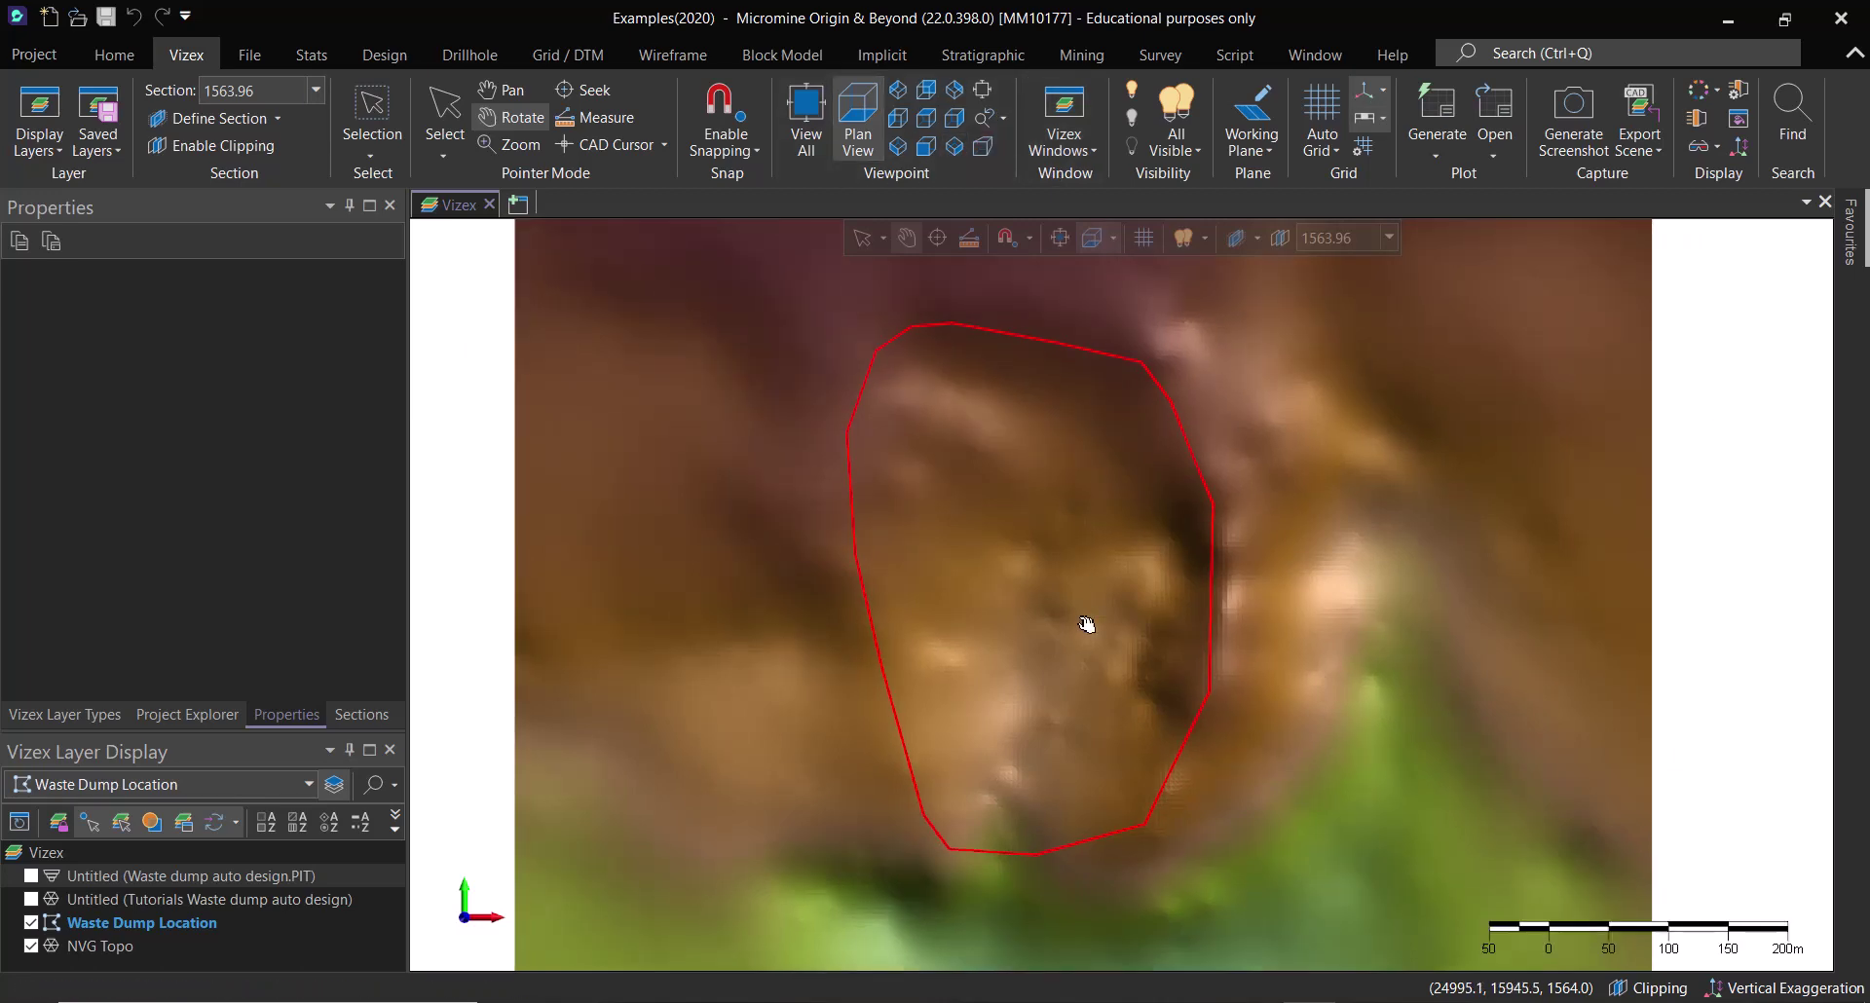
pyautogui.moveTo(1085, 626); pyautogui.dragTo(1192, 392)
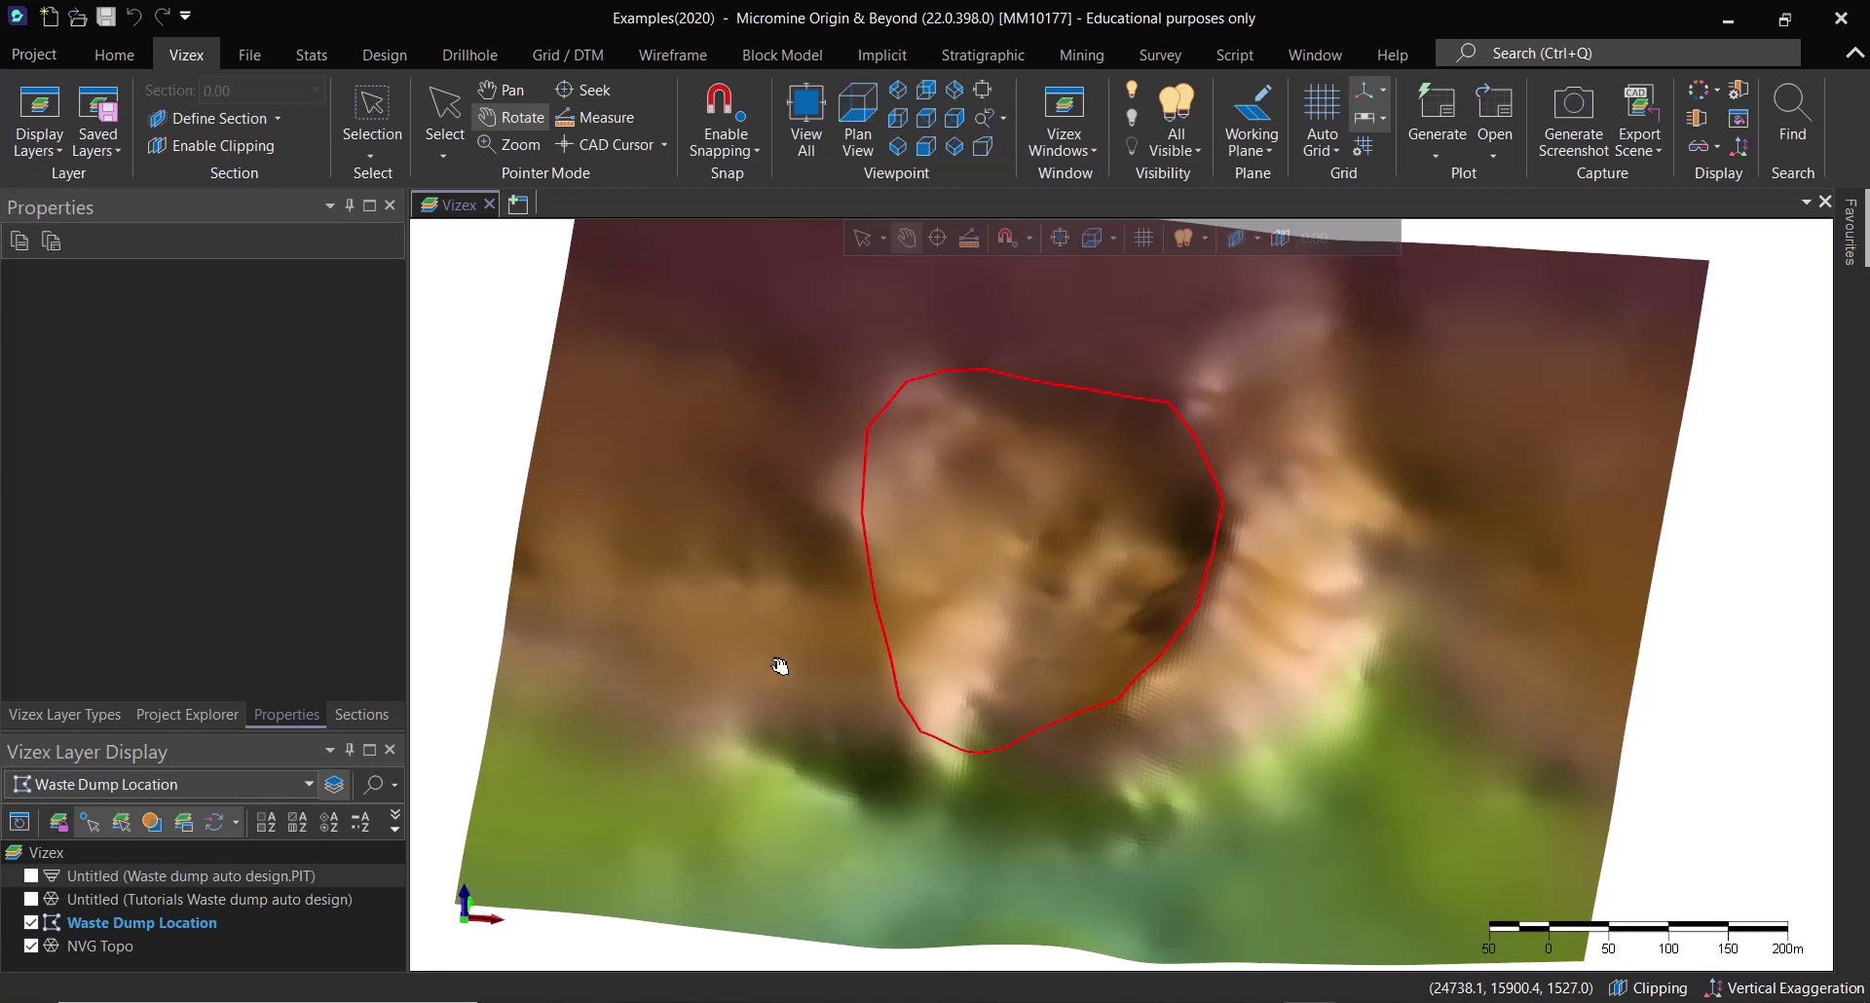
pyautogui.moveTo(1128, 814); pyautogui.dragTo(1222, 825)
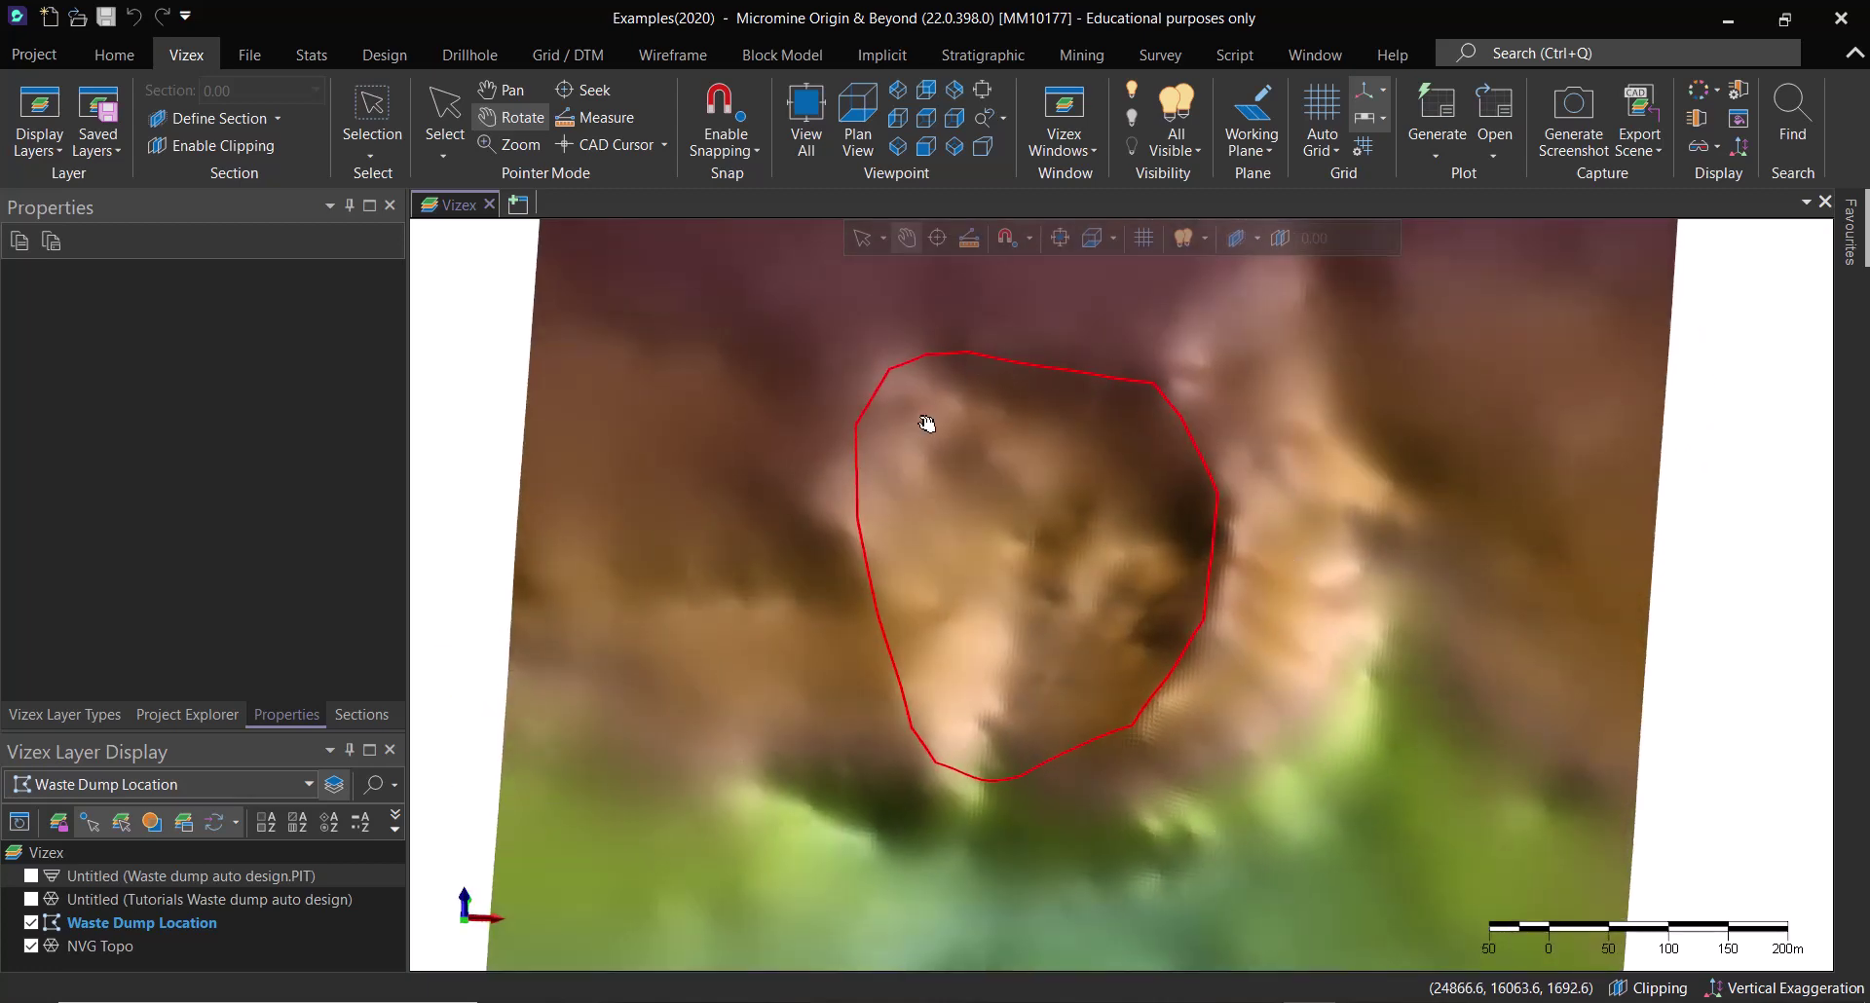
pyautogui.moveTo(1147, 526); pyautogui.dragTo(1094, 597)
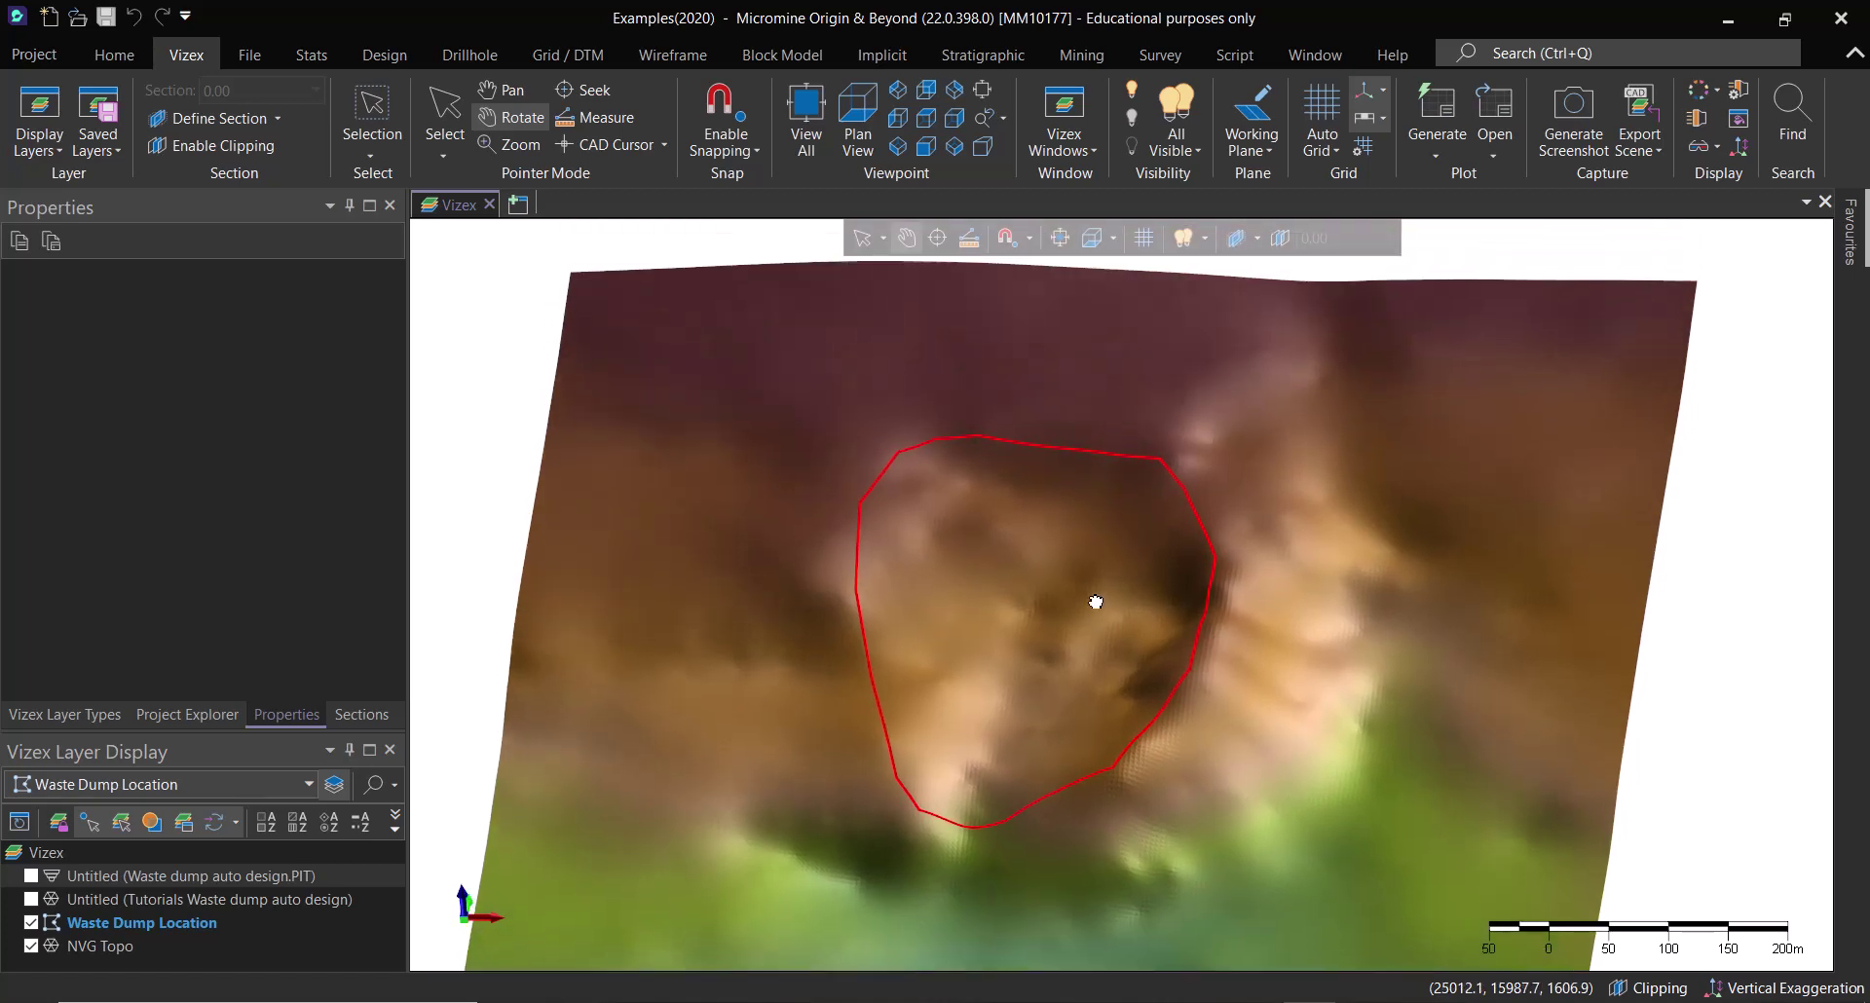
# - Open Waste Dump Modeller with Bottom up, the Waste Dump Location string and Topography DTM as inputs
pyautogui.click(1076, 56)
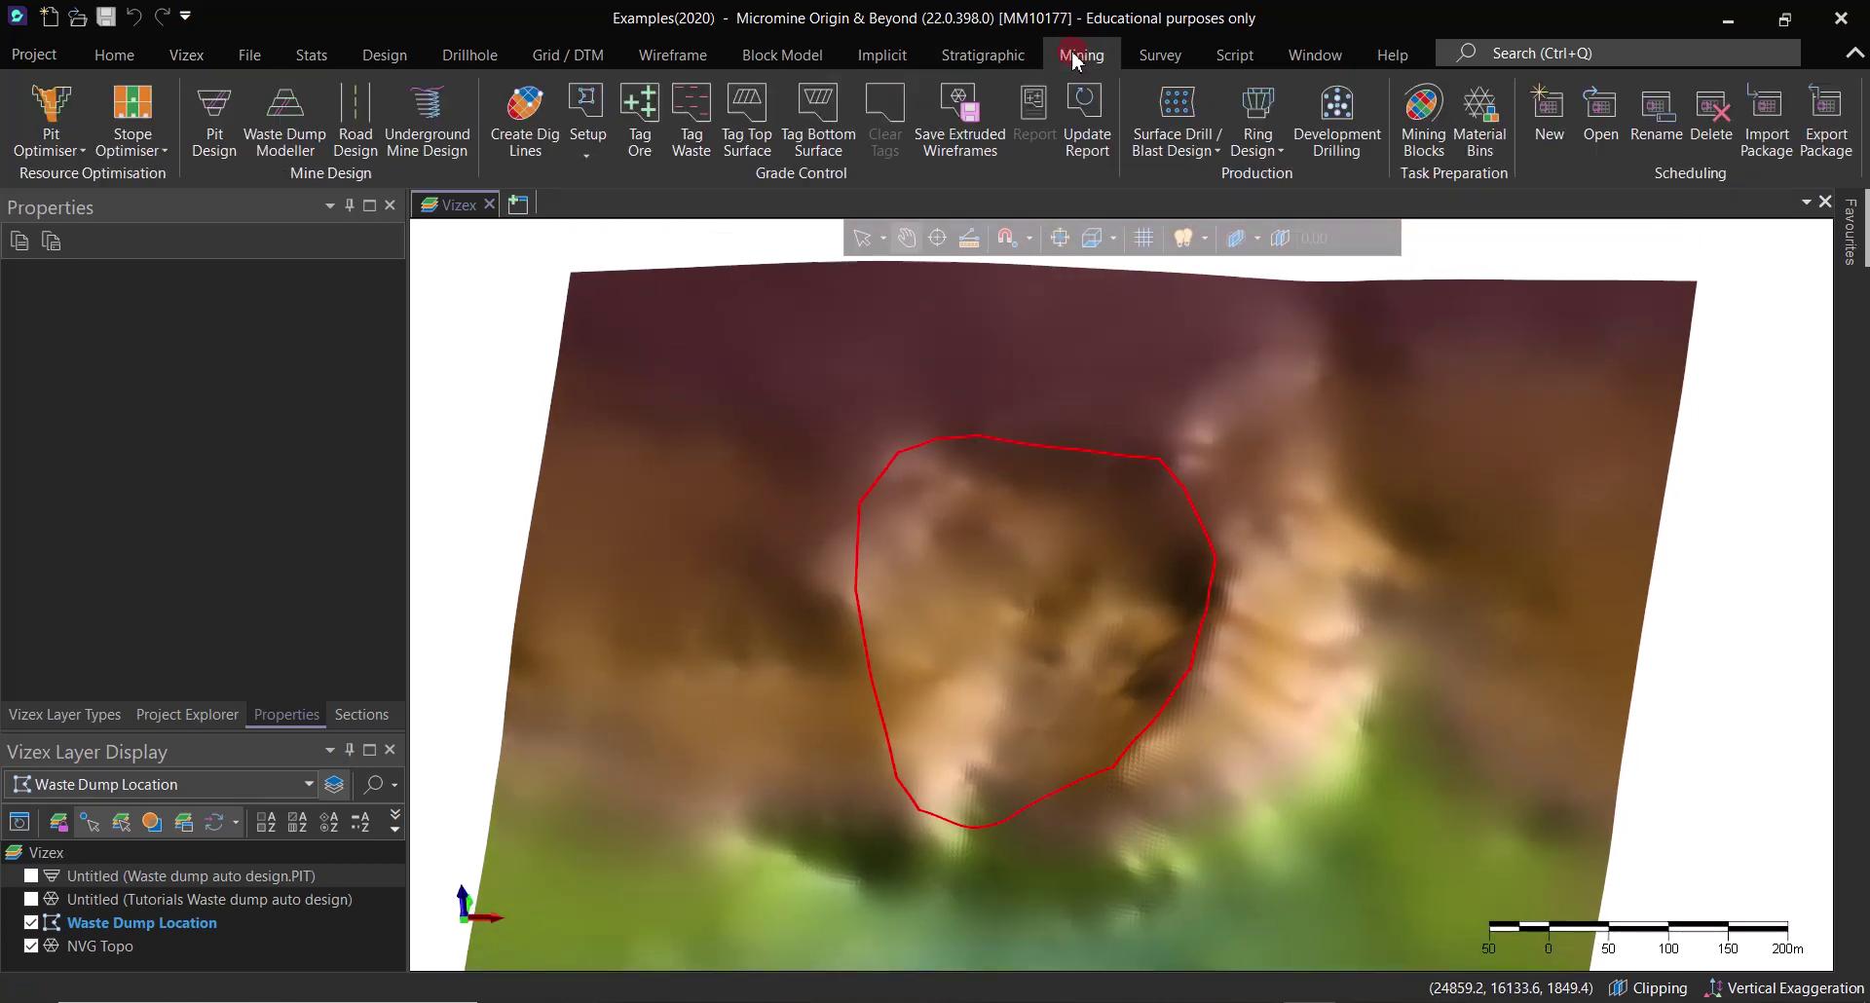
pyautogui.click(314, 143)
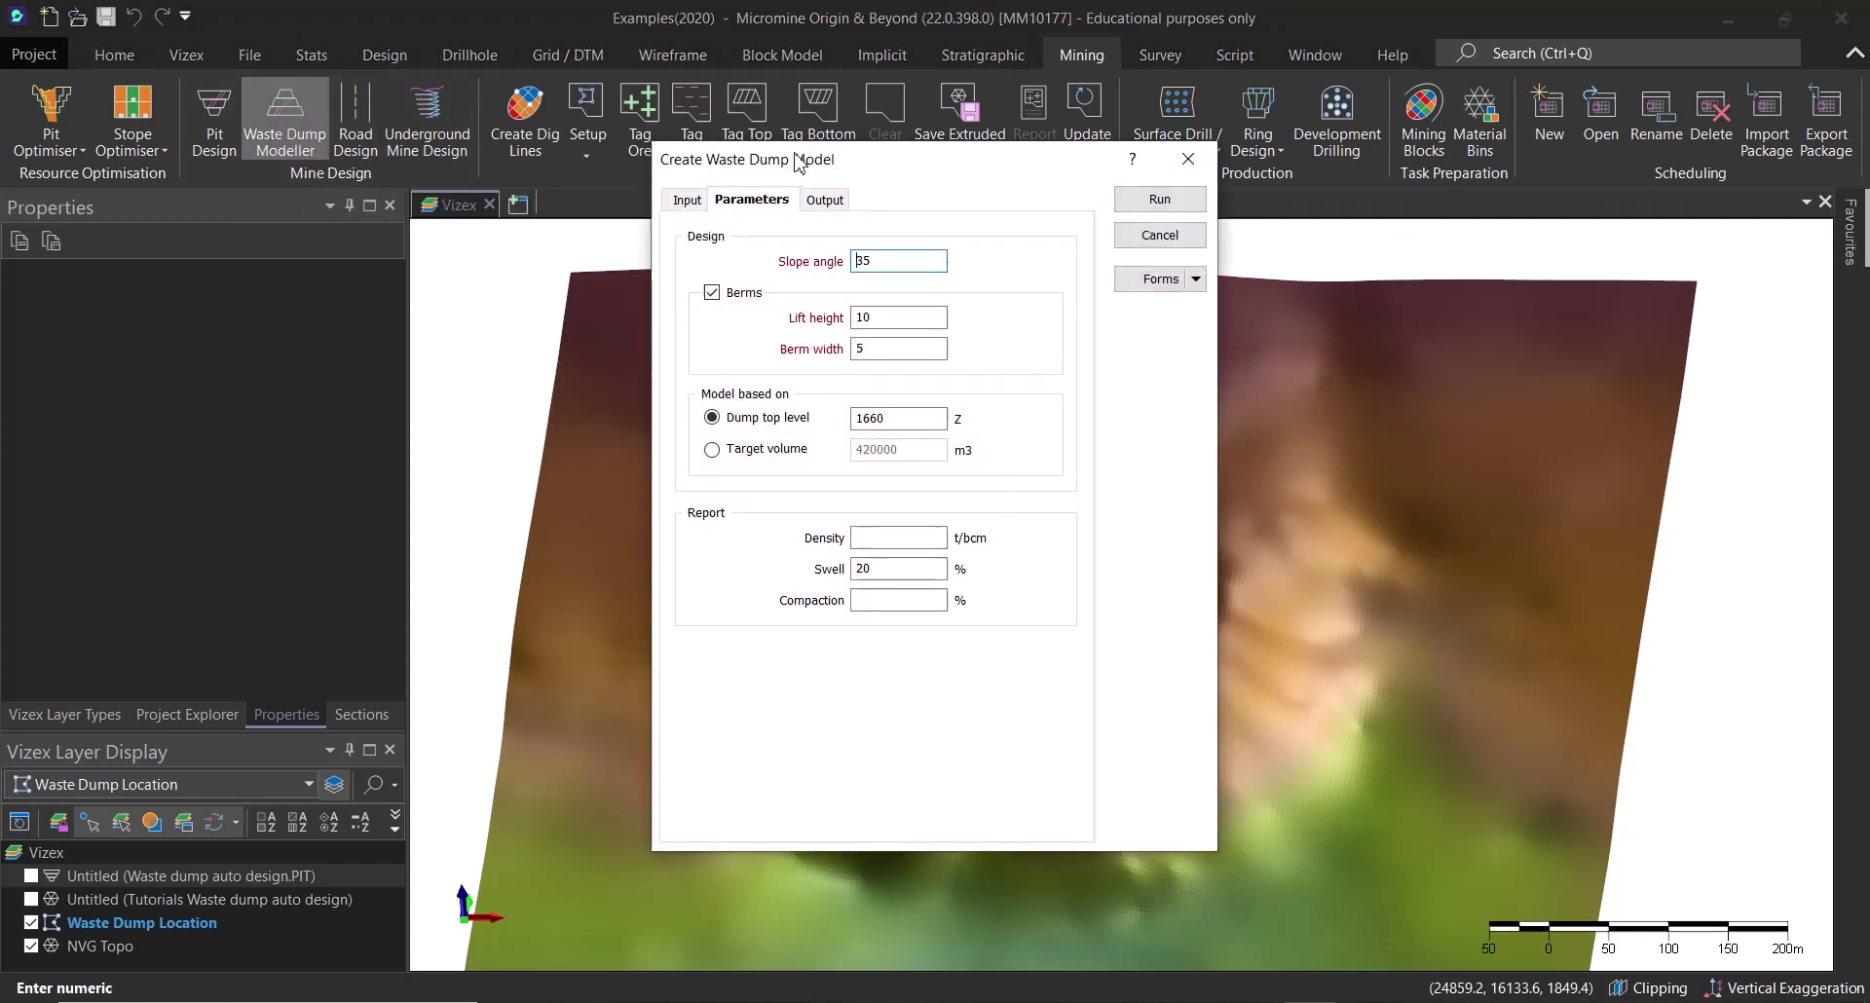
pyautogui.moveTo(794, 158); pyautogui.dragTo(431, 239)
pyautogui.click(693, 258)
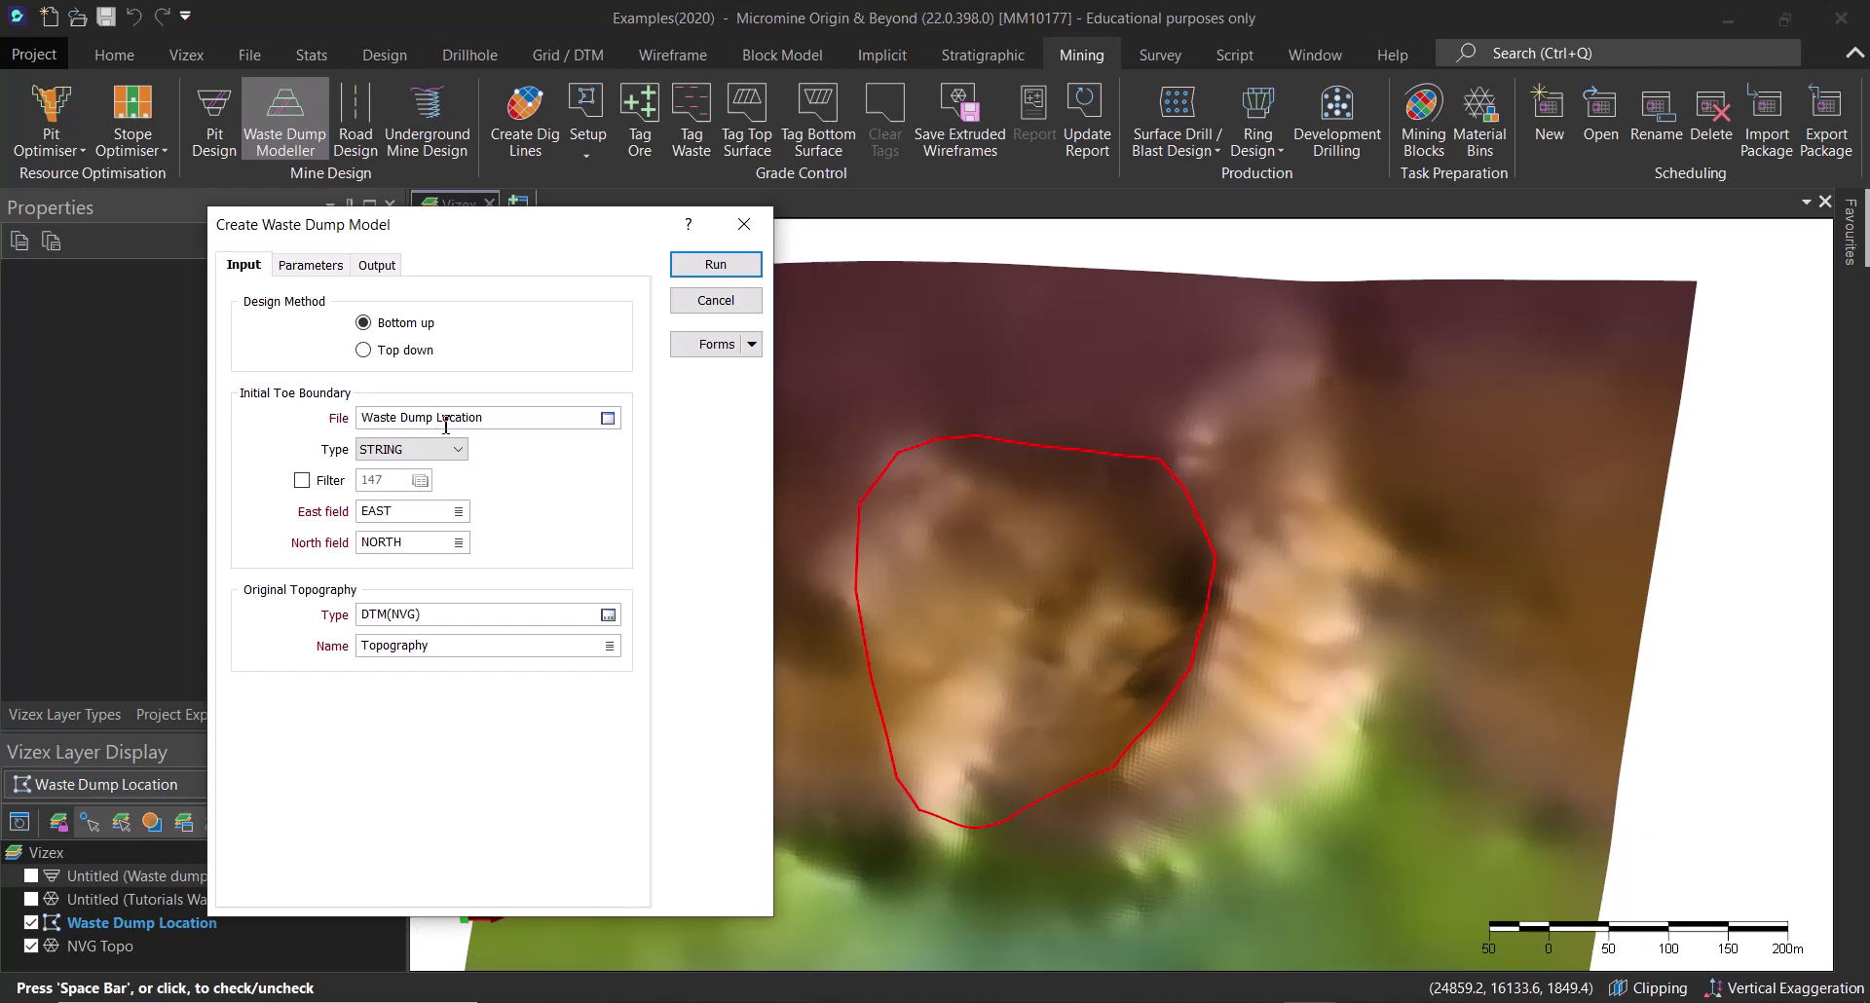
pyautogui.moveTo(507, 419); pyautogui.dragTo(280, 417)
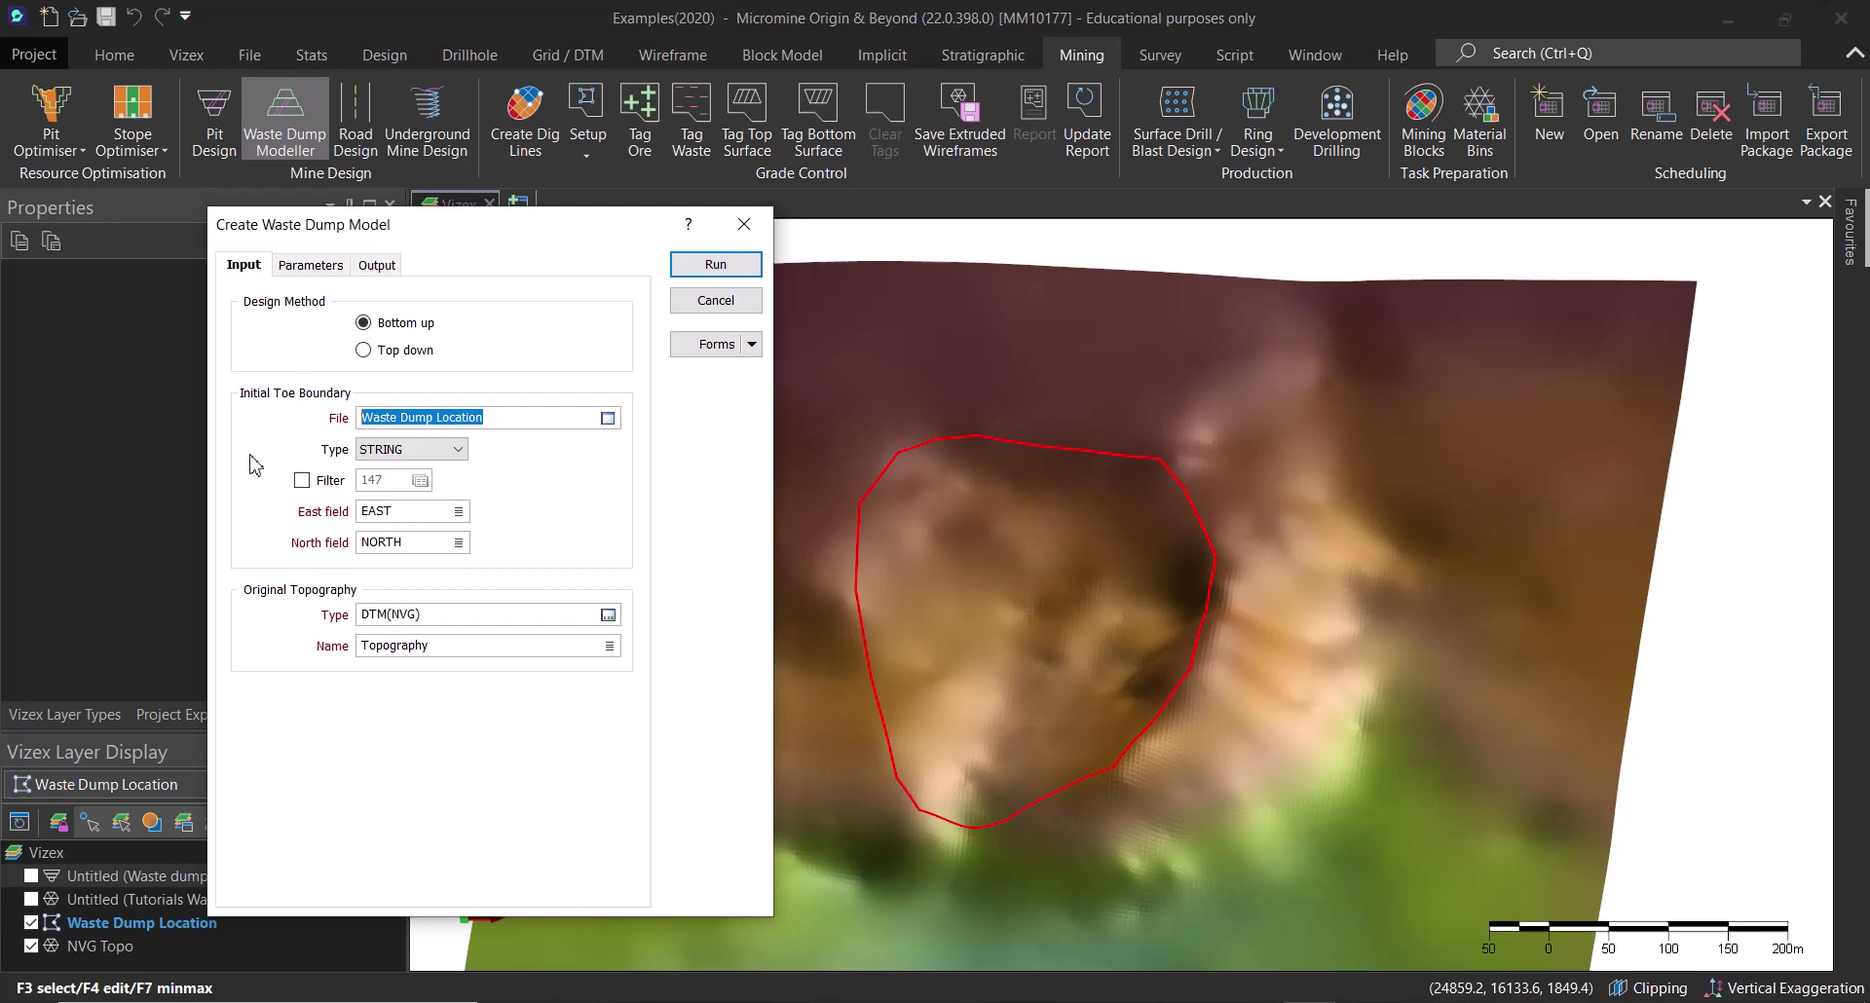
pyautogui.moveTo(353, 232); pyautogui.dragTo(365, 229)
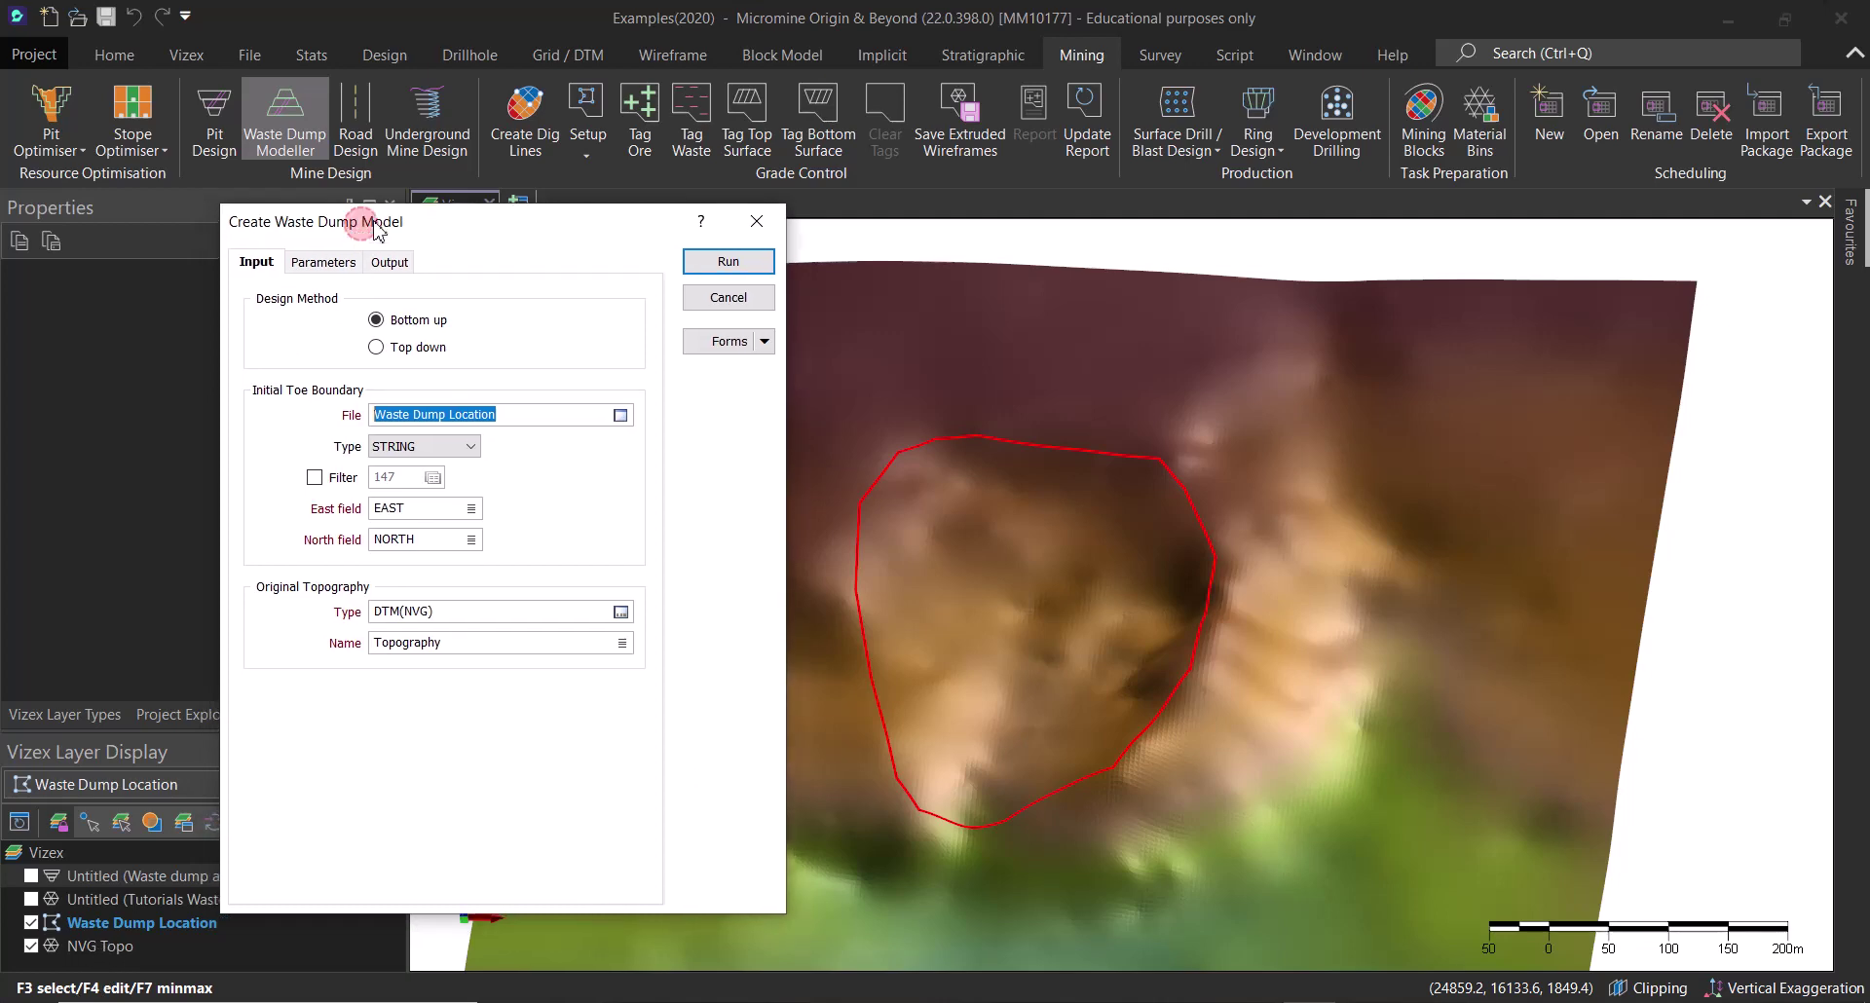
# - Set slope angle 35, berms on with 10 m lift height, 5 m berm width, top level 1660
pyautogui.click(340, 265)
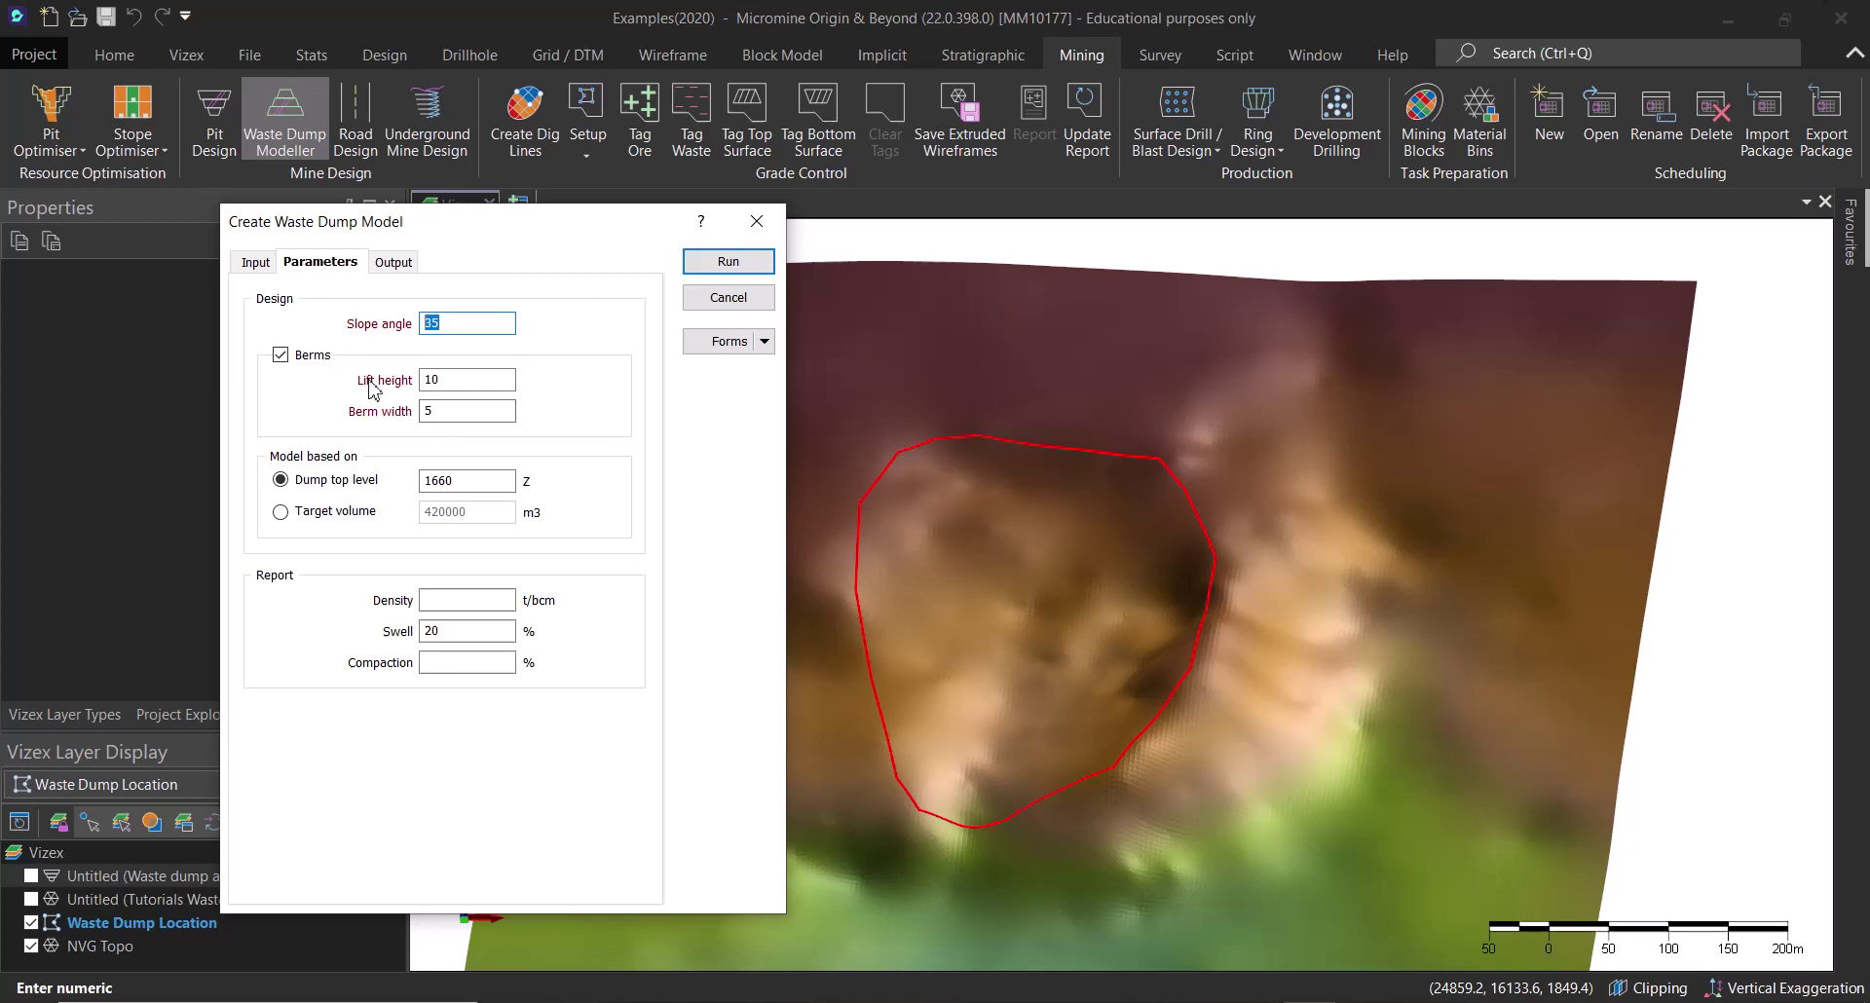
pyautogui.click(280, 355)
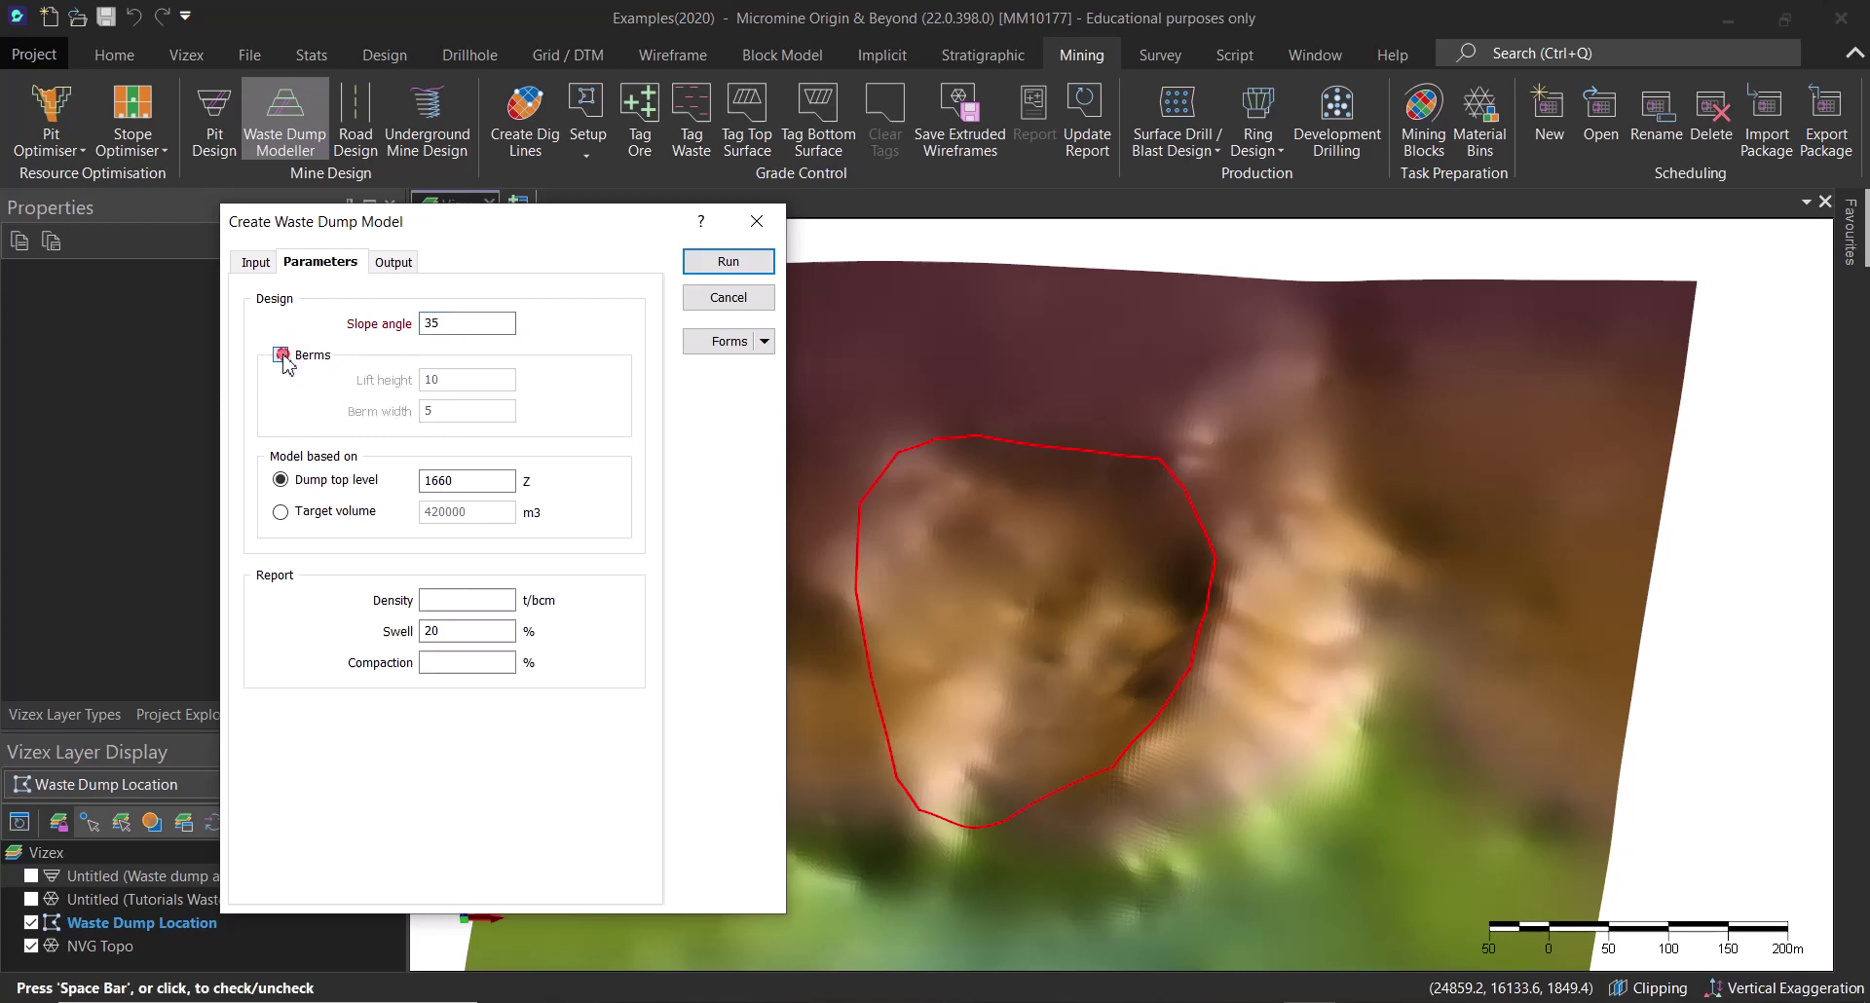
pyautogui.click(280, 354)
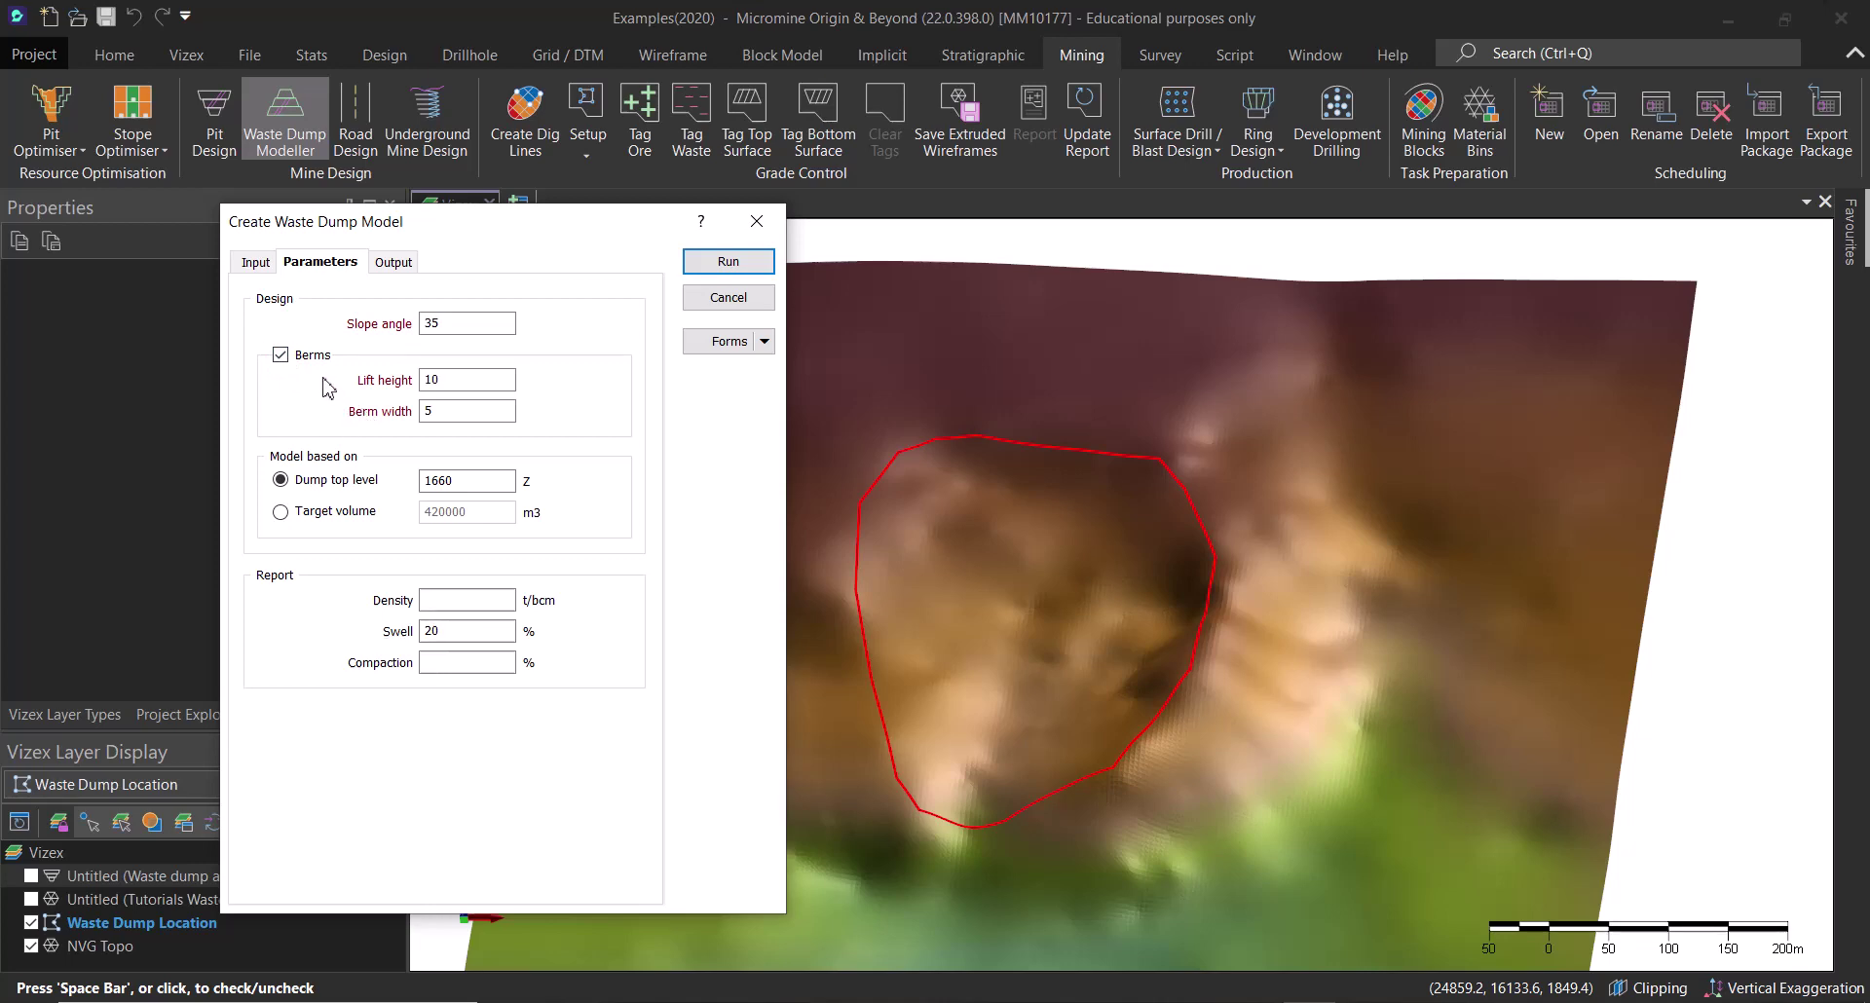
pyautogui.doubleClick(462, 378)
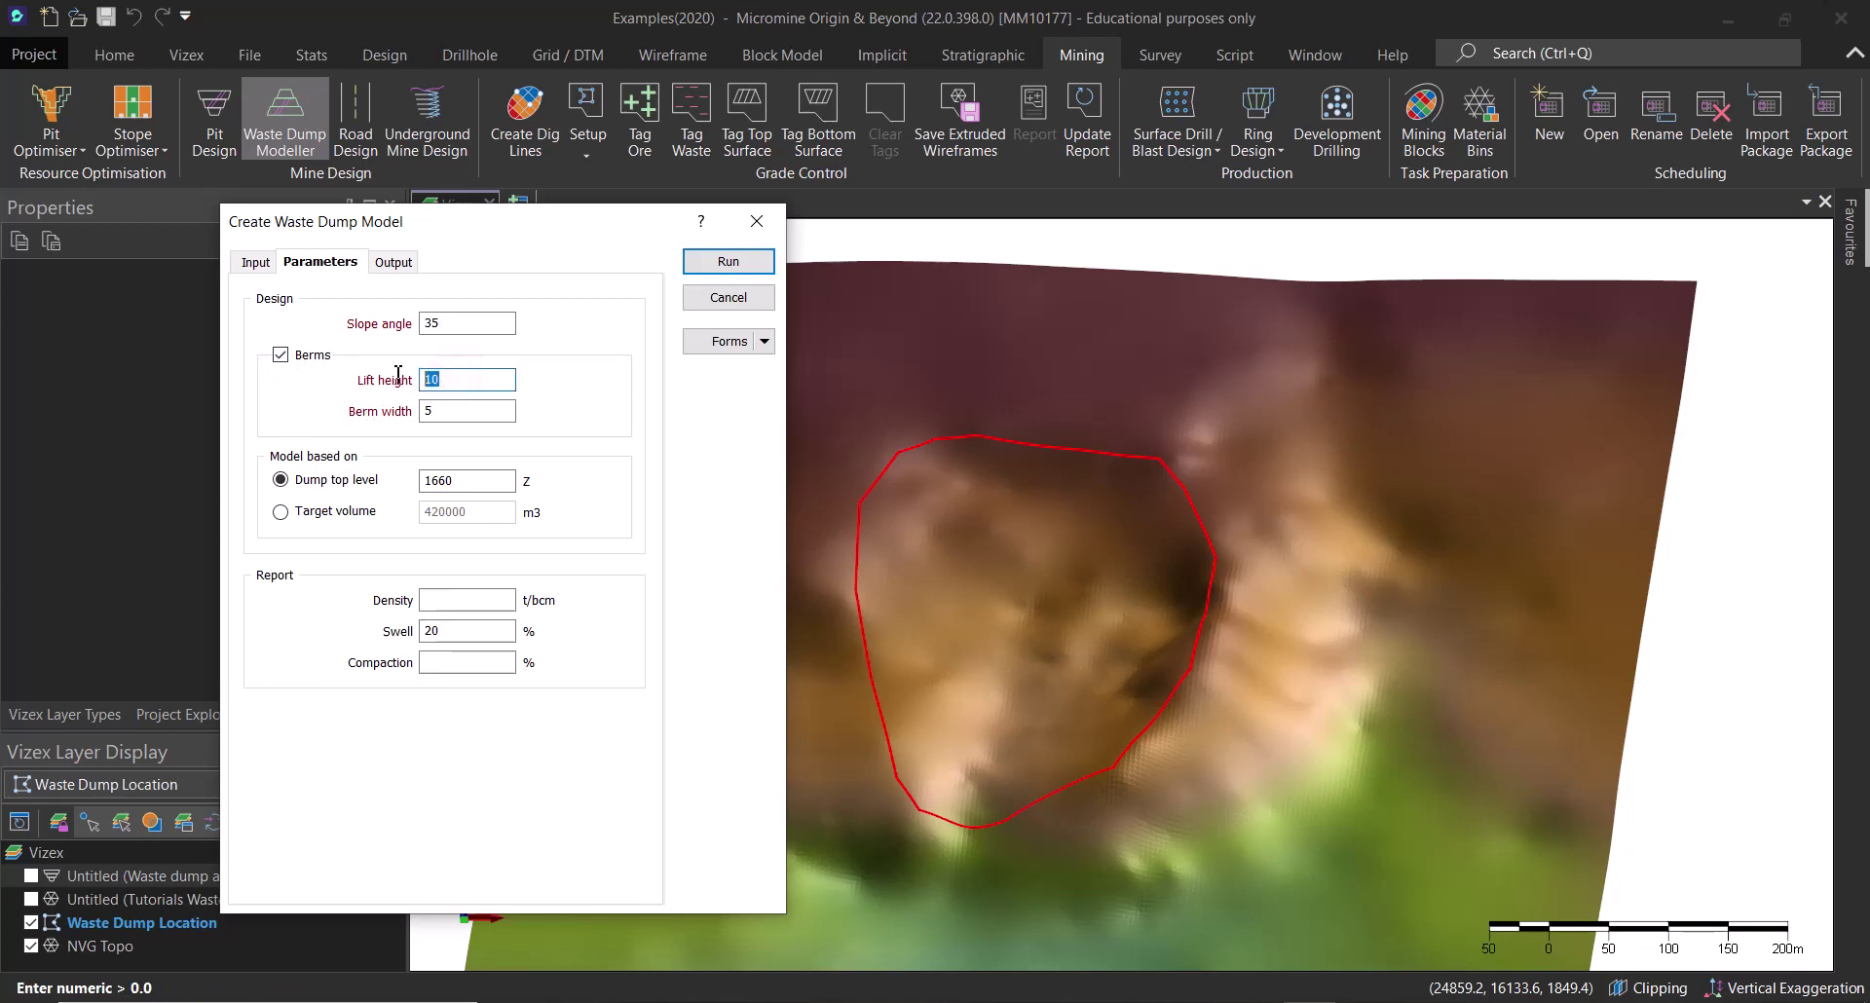
pyautogui.doubleClick(442, 414)
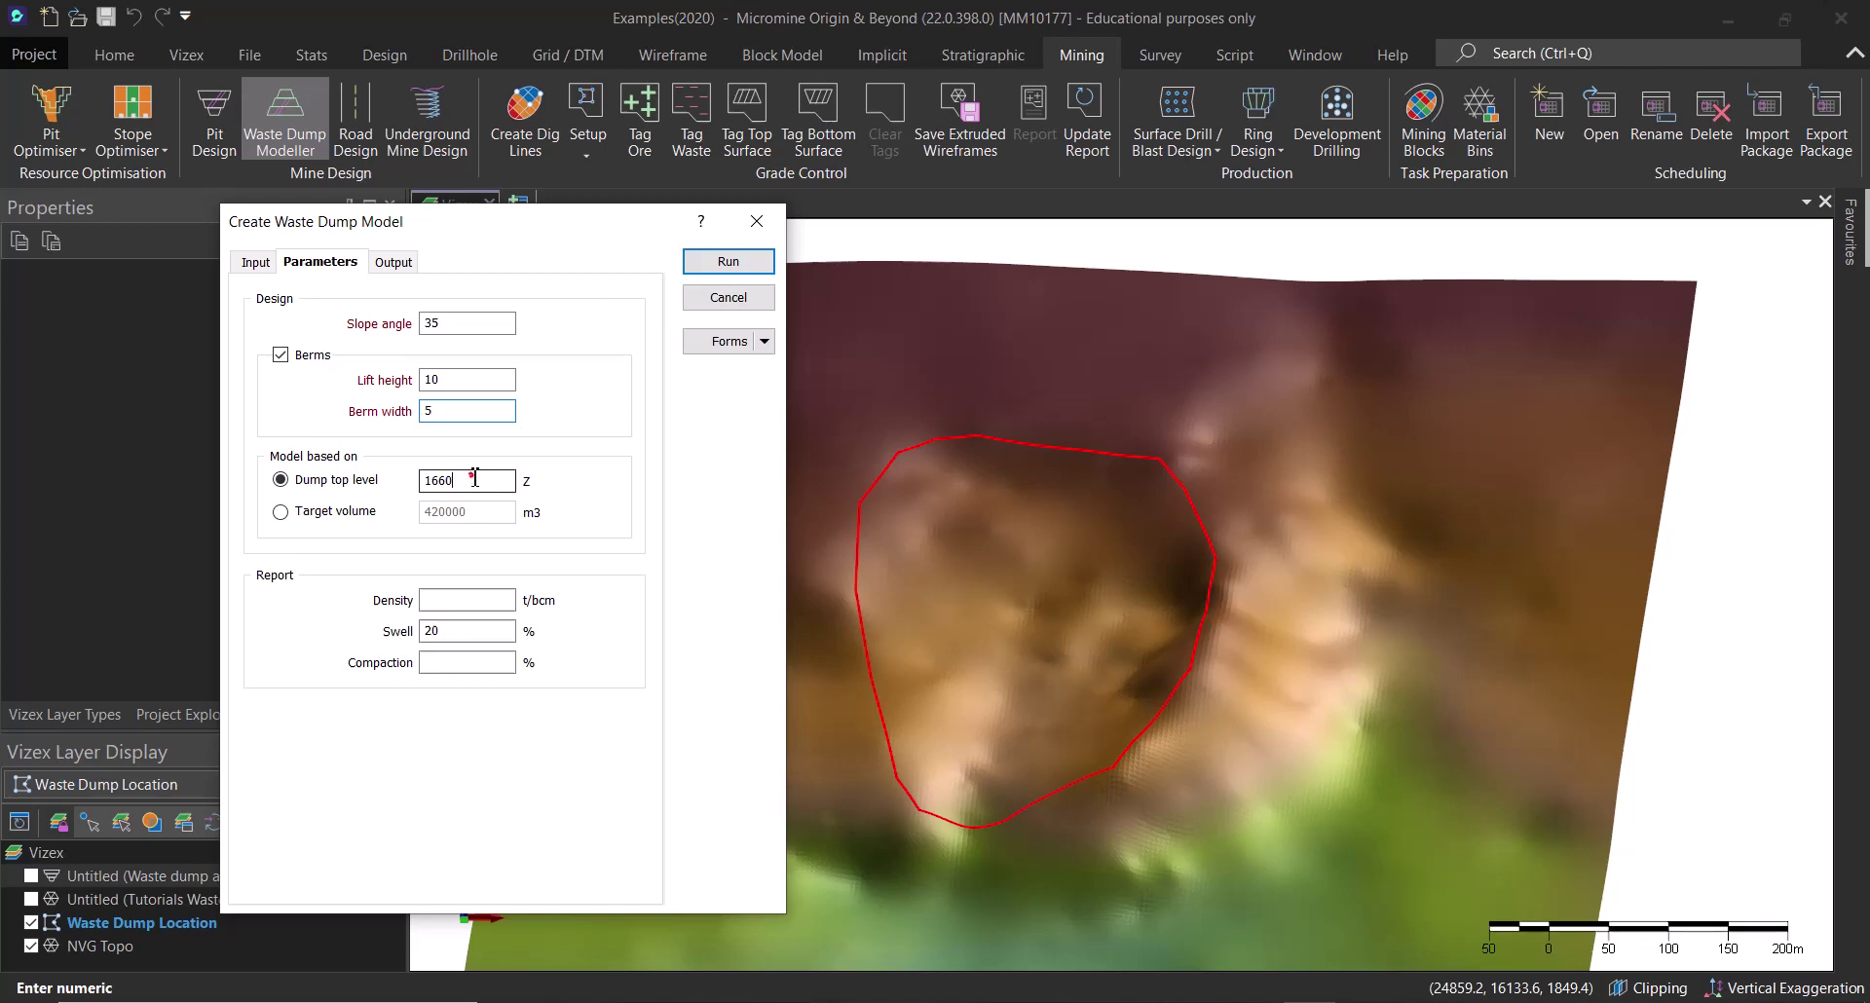
pyautogui.click(477, 483)
pyautogui.moveTo(482, 482); pyautogui.dragTo(413, 482)
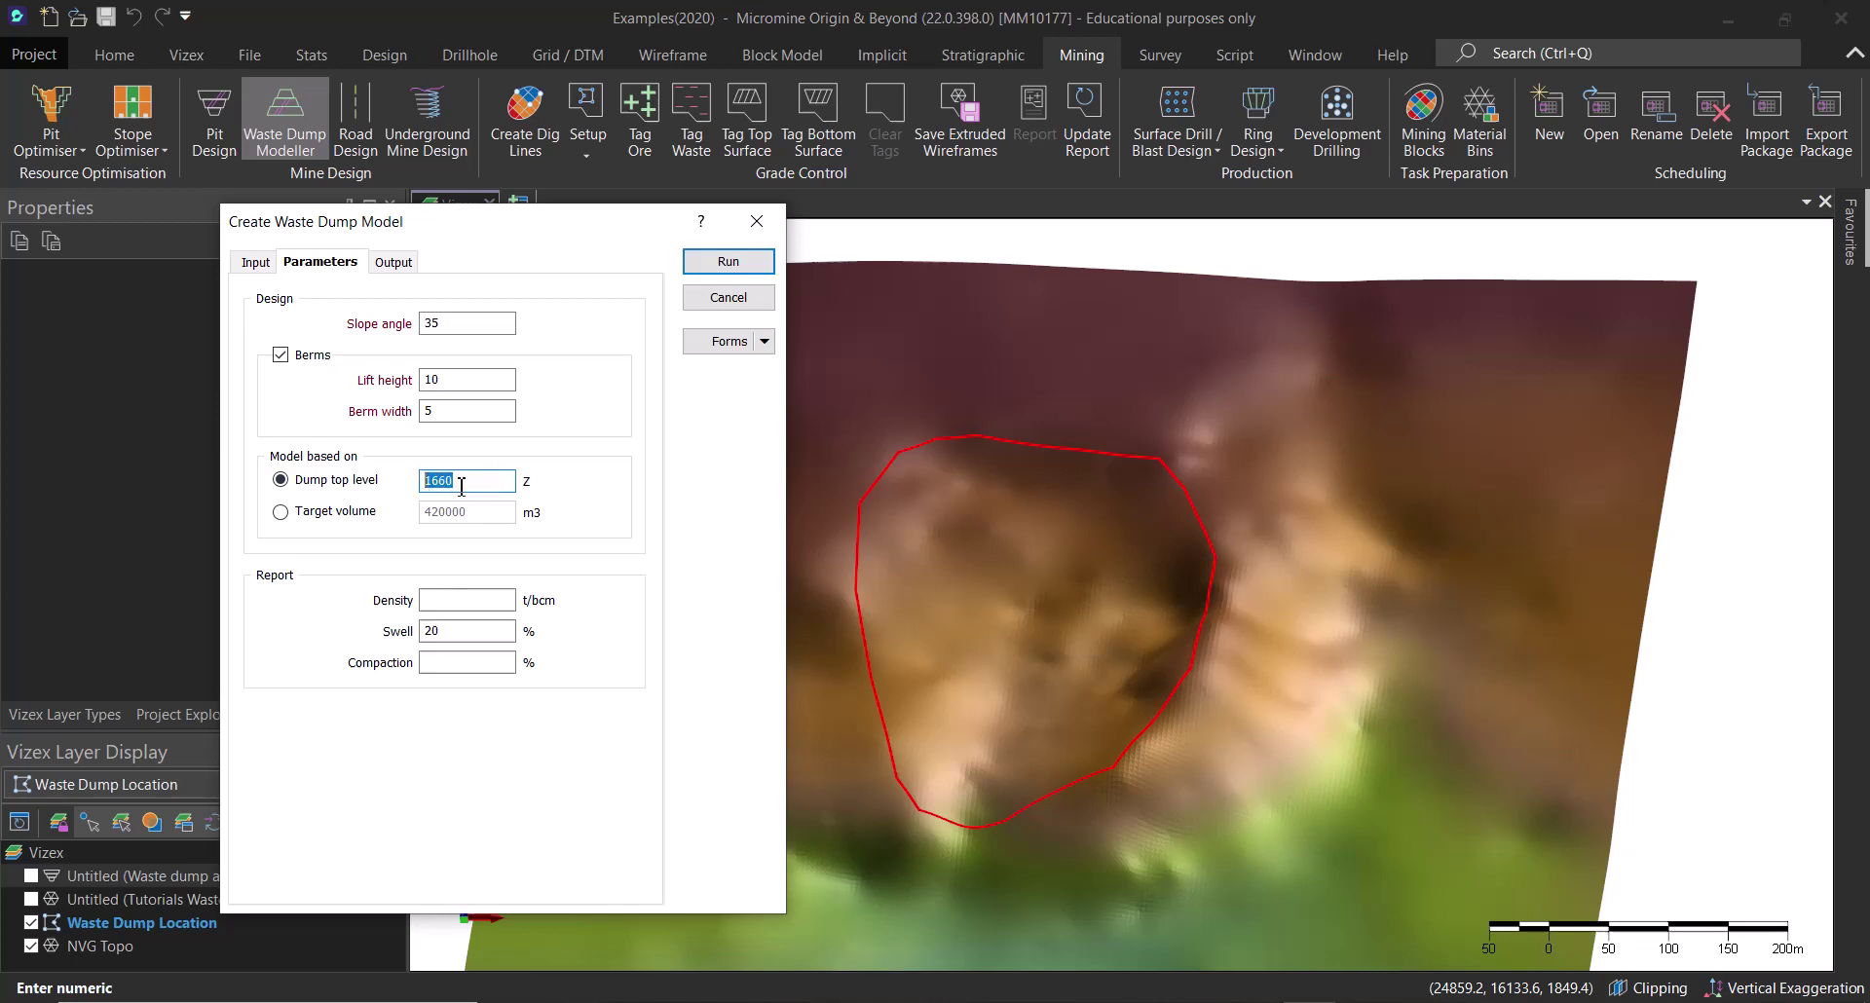
pyautogui.click(494, 478)
pyautogui.moveTo(465, 479); pyautogui.dragTo(397, 480)
pyautogui.doubleClick(477, 481)
pyautogui.click(475, 482)
# - Switch the dump basis from top level 1660 to Target volume, keeping 420000 m3
pyautogui.click(480, 481)
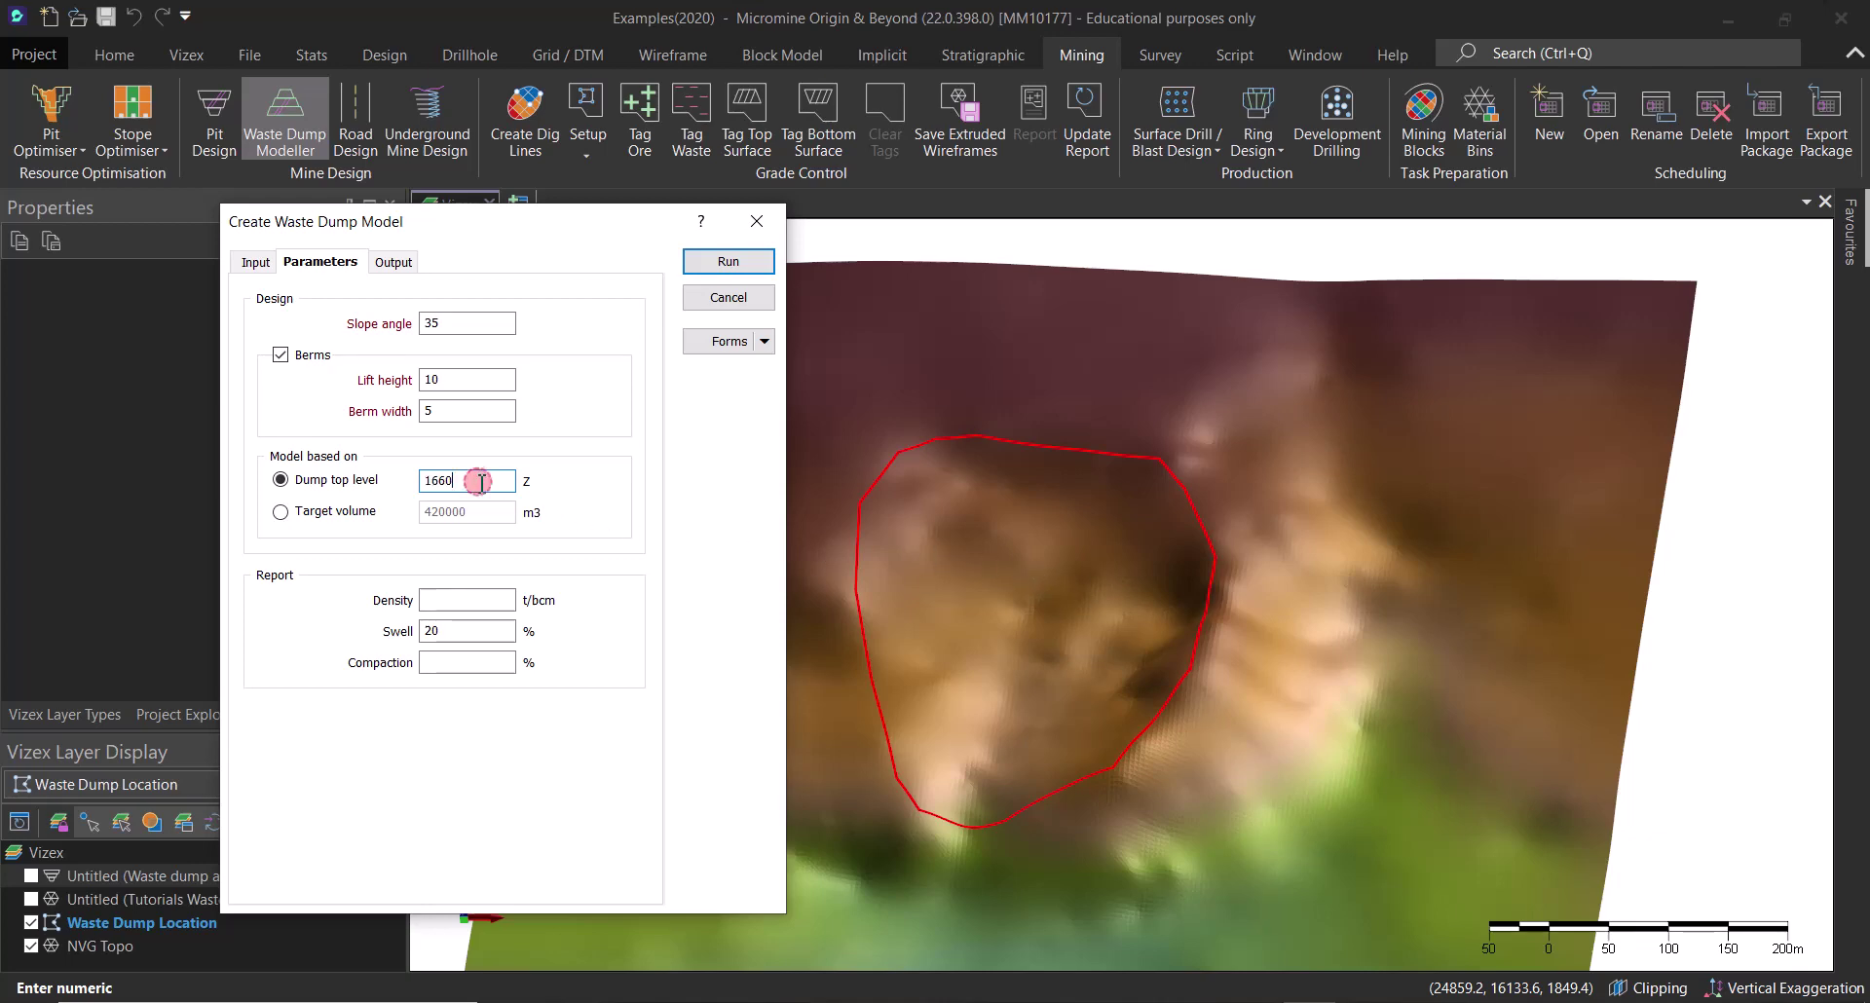
pyautogui.click(281, 512)
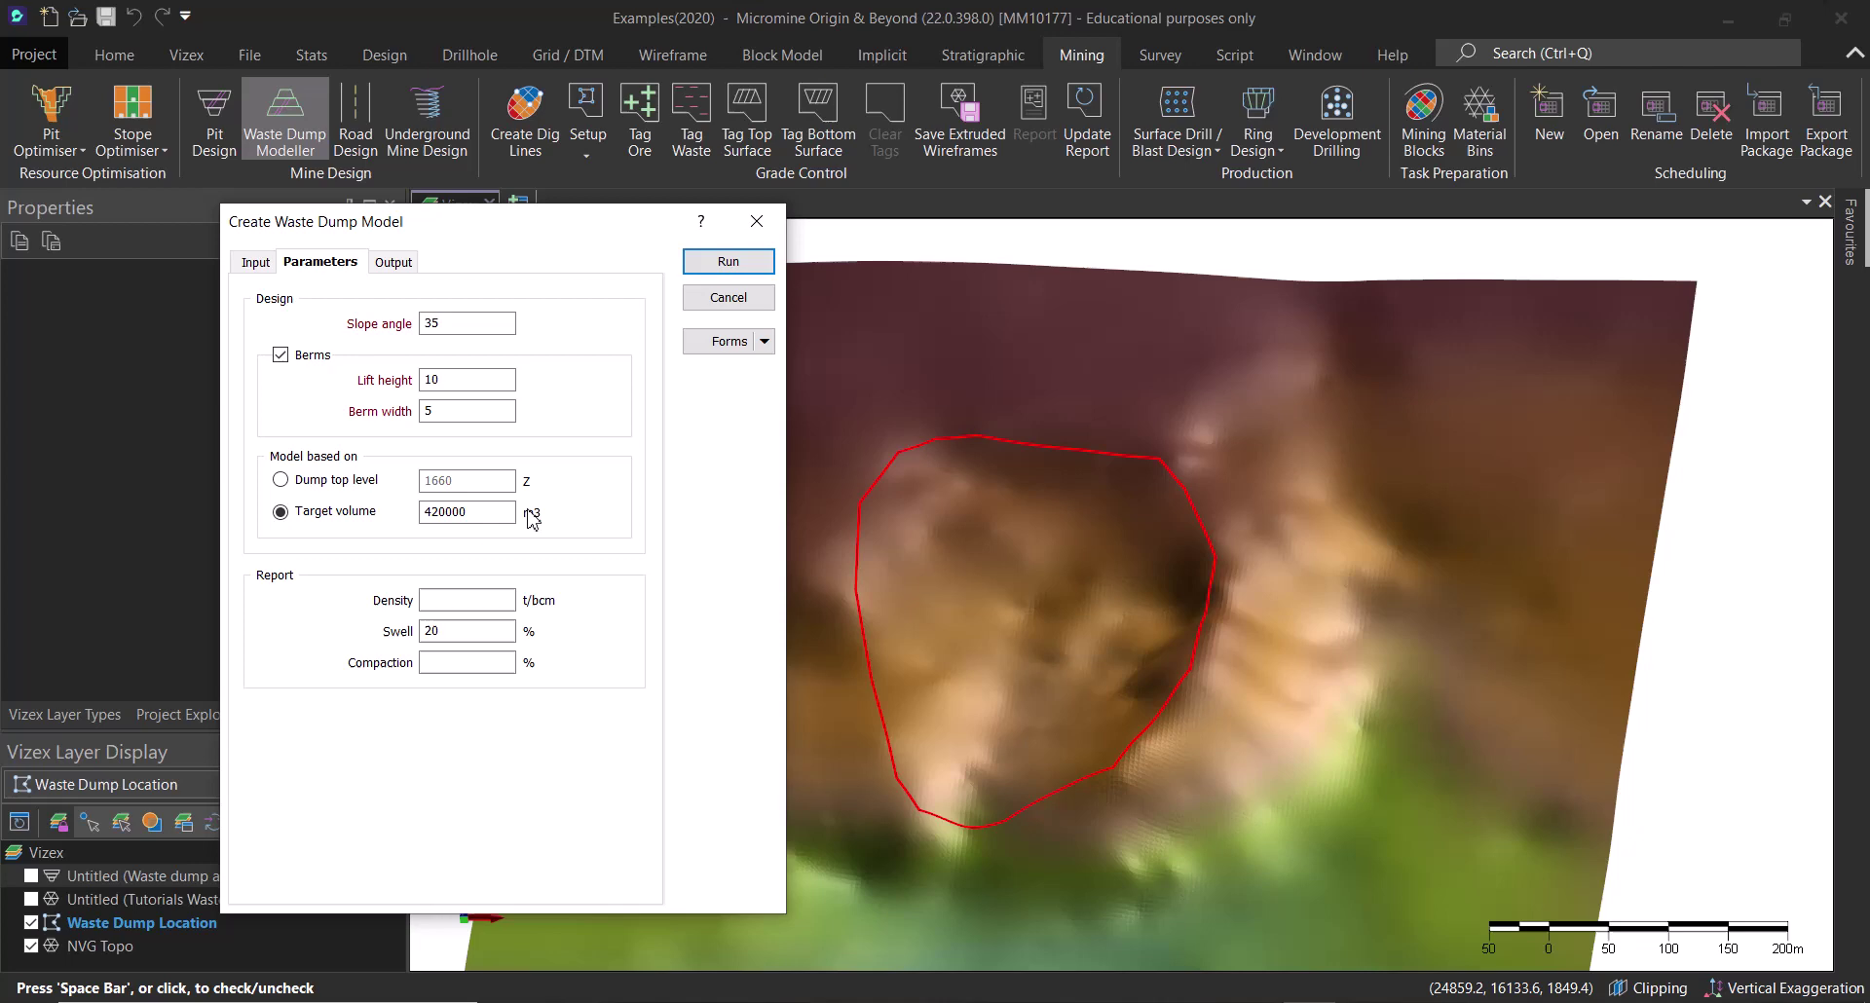
pyautogui.click(501, 516)
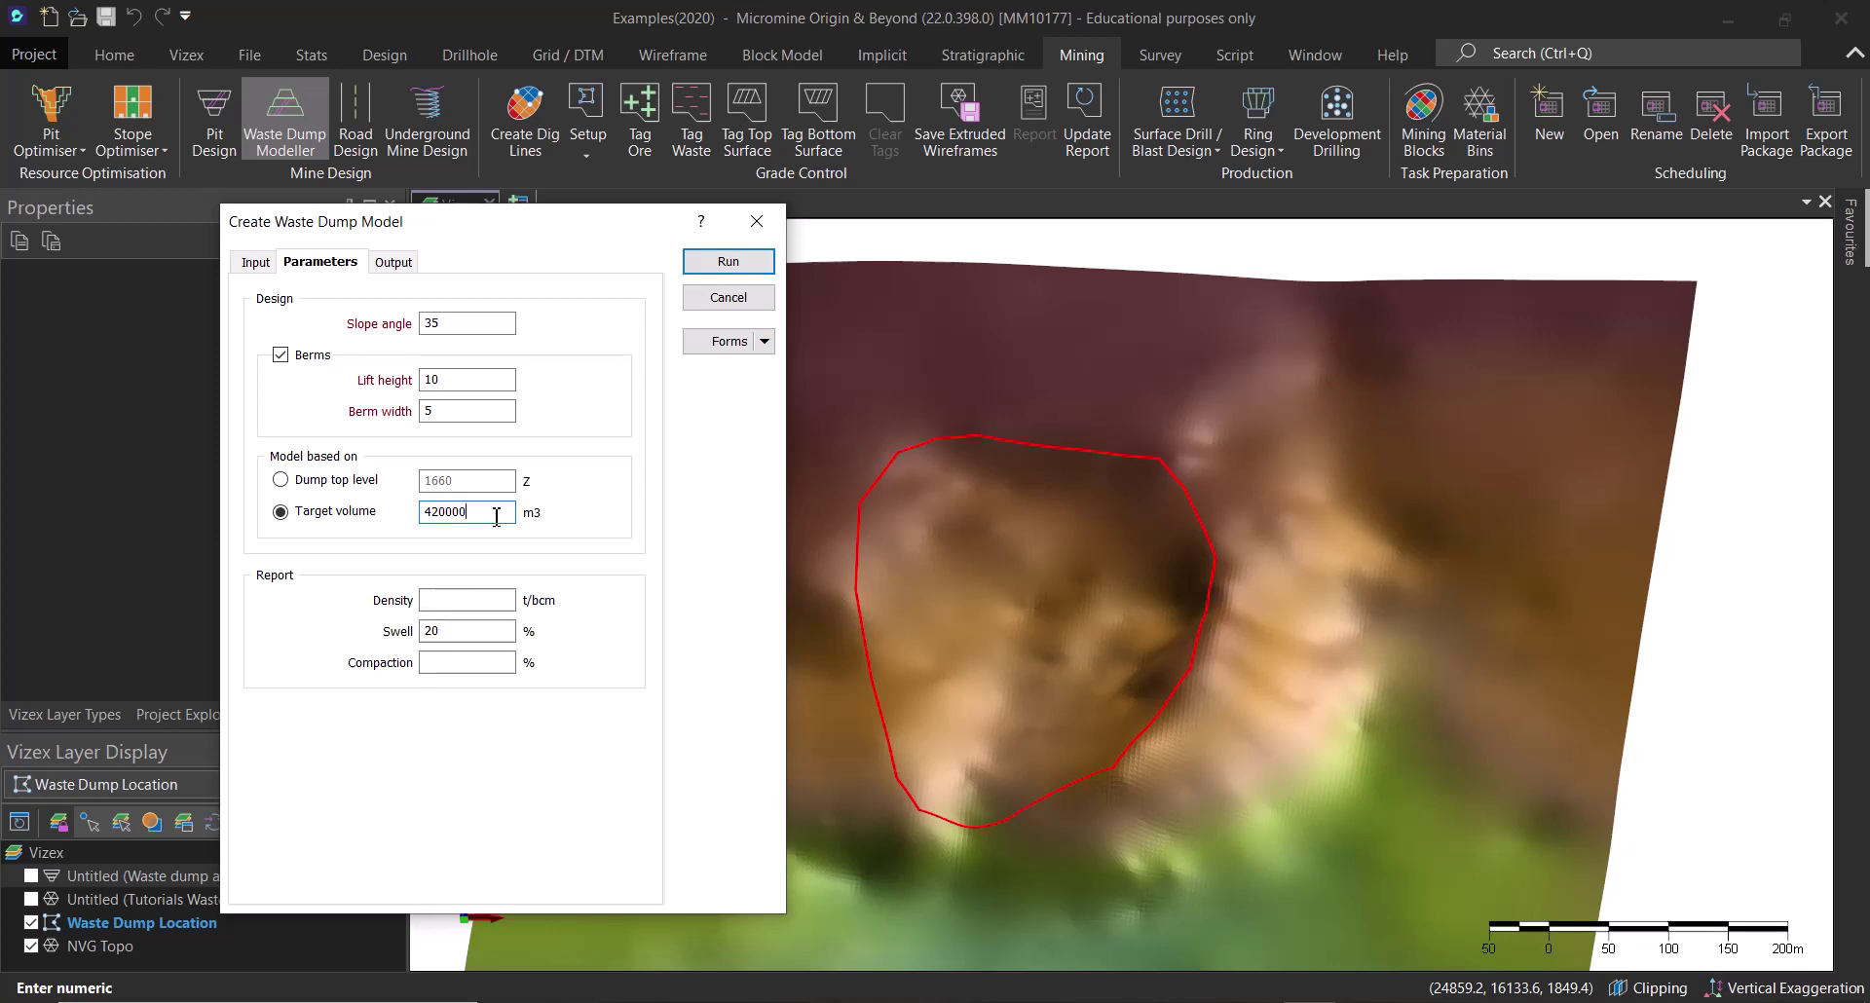
pyautogui.doubleClick(500, 520)
pyautogui.click(510, 513)
pyautogui.doubleClick(507, 512)
pyautogui.click(489, 515)
pyautogui.moveTo(481, 245); pyautogui.dragTo(454, 233)
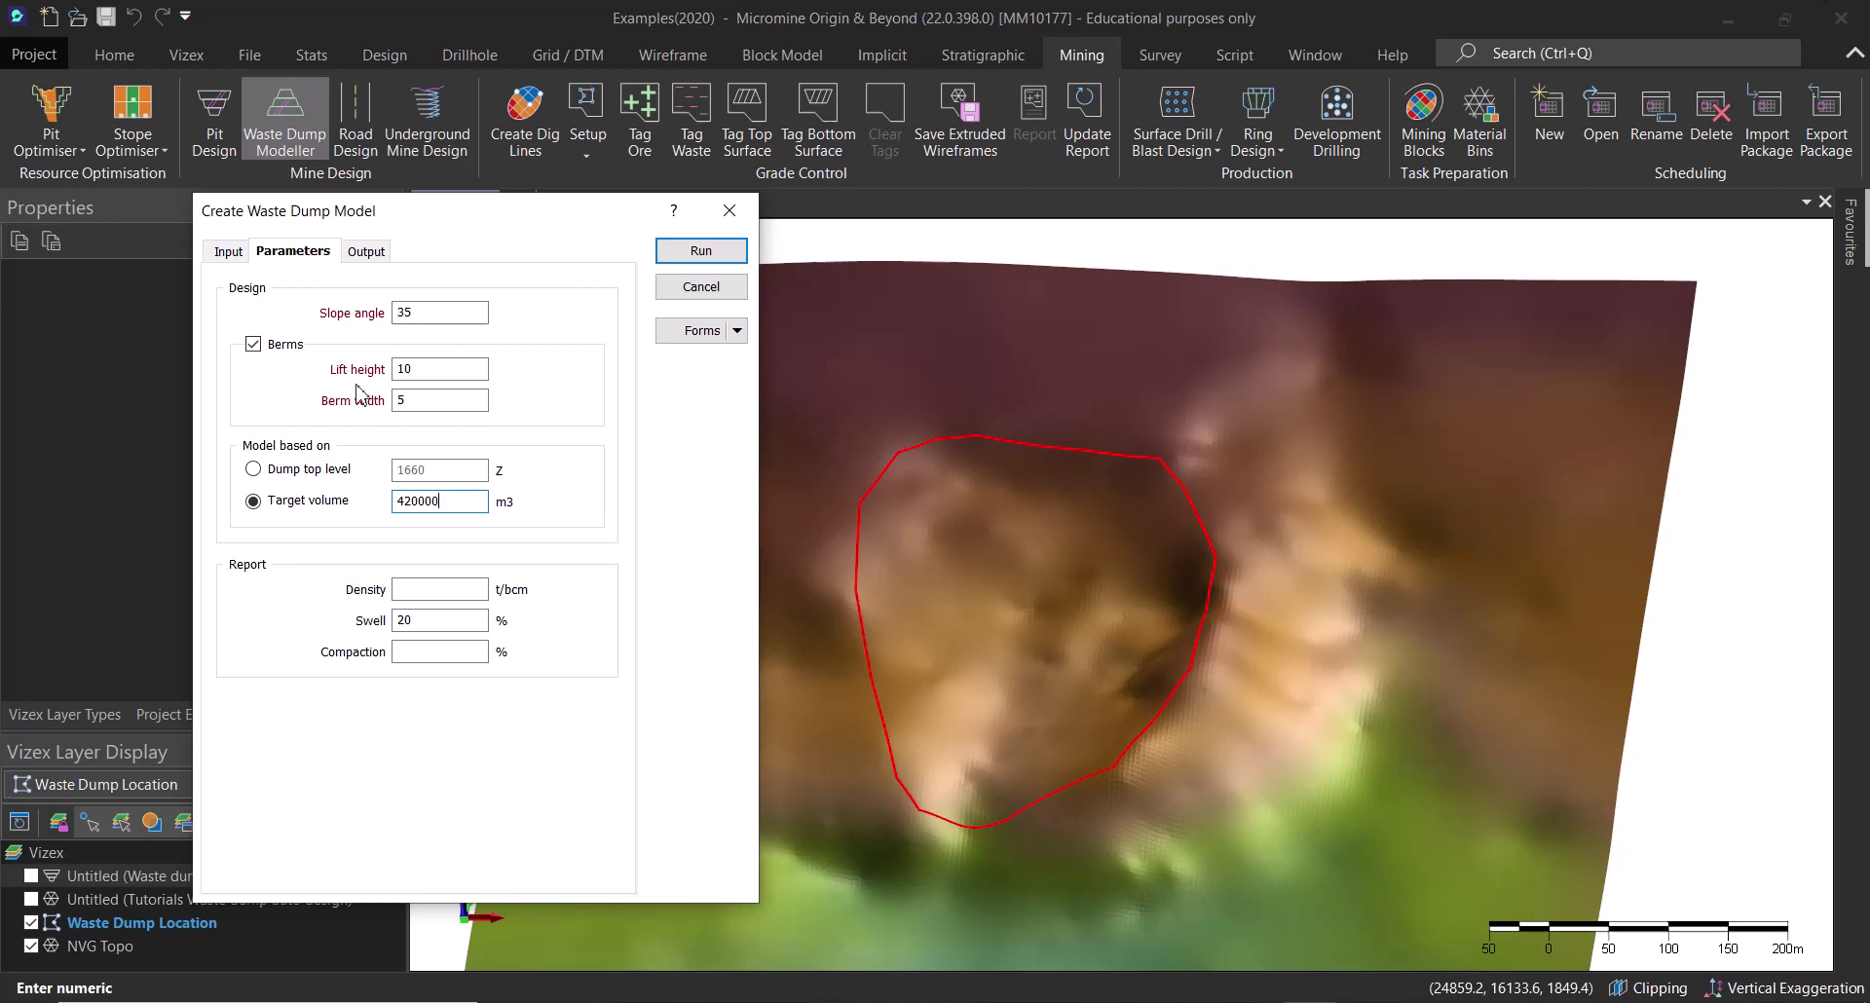
# - Review Output: Tutorials solid 'Waste dump auto design', contours on, rpt report; then cancel the form
pyautogui.click(360, 252)
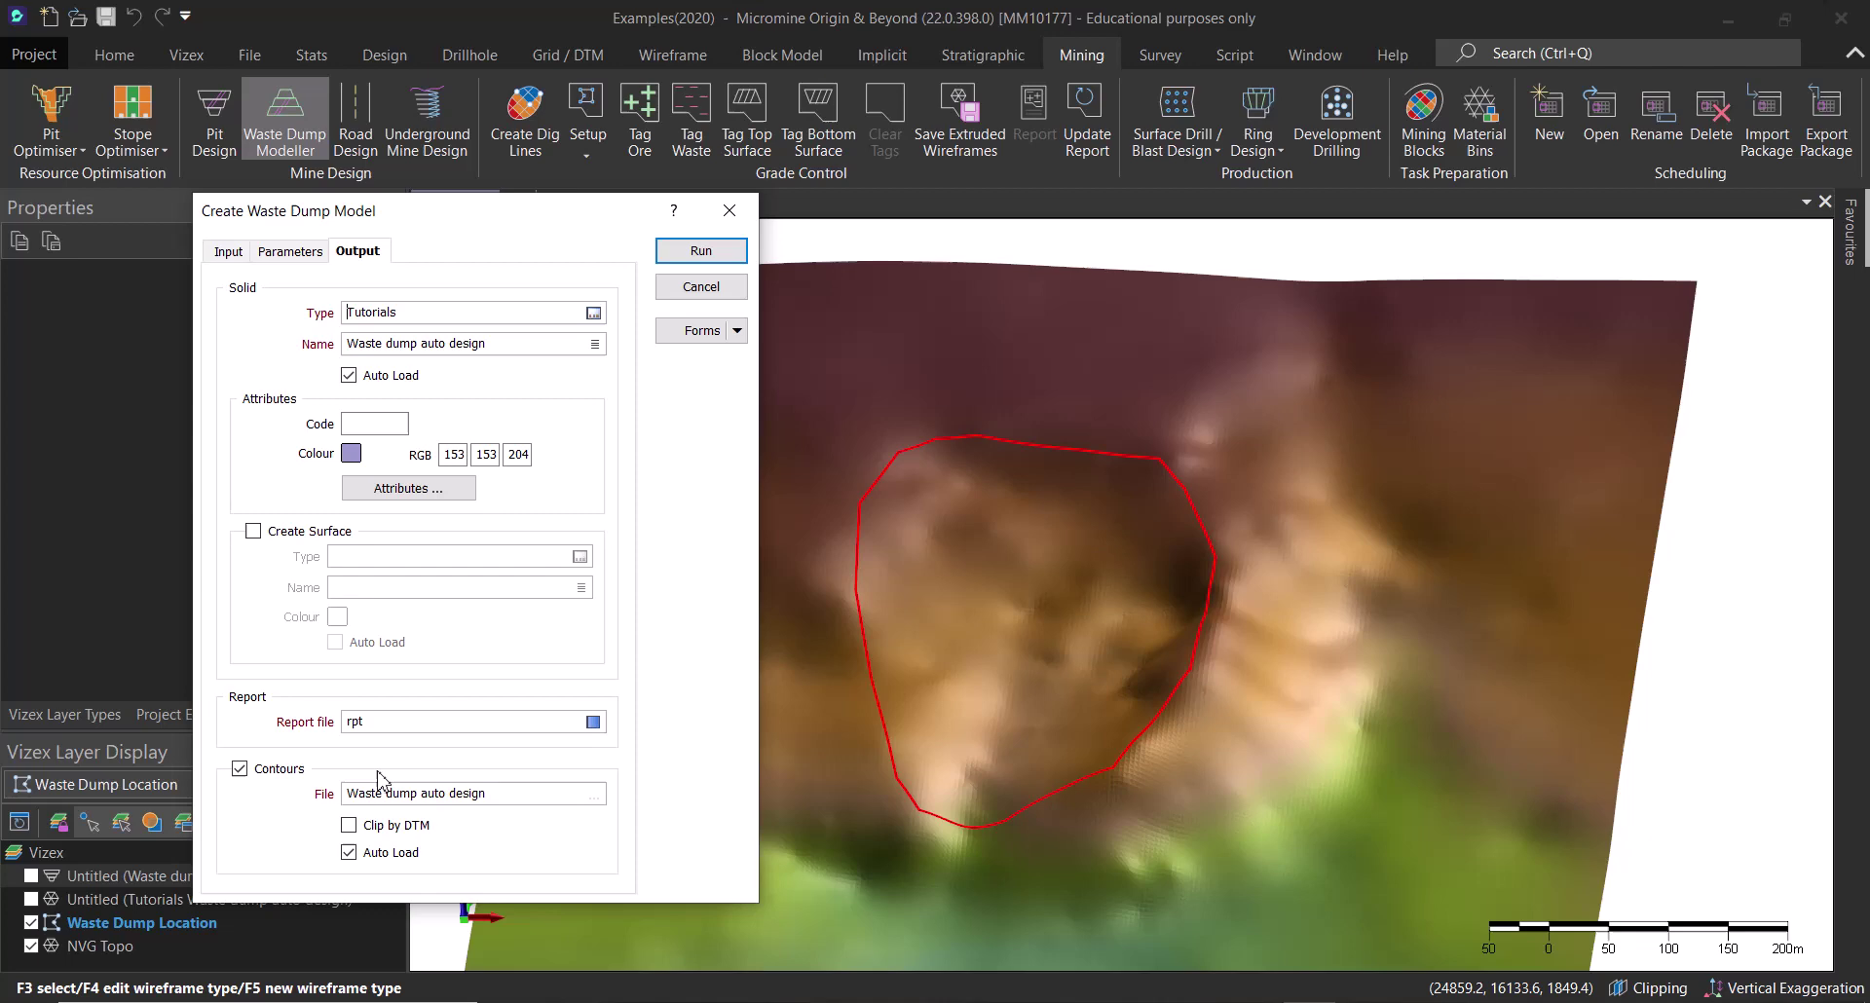
pyautogui.click(302, 251)
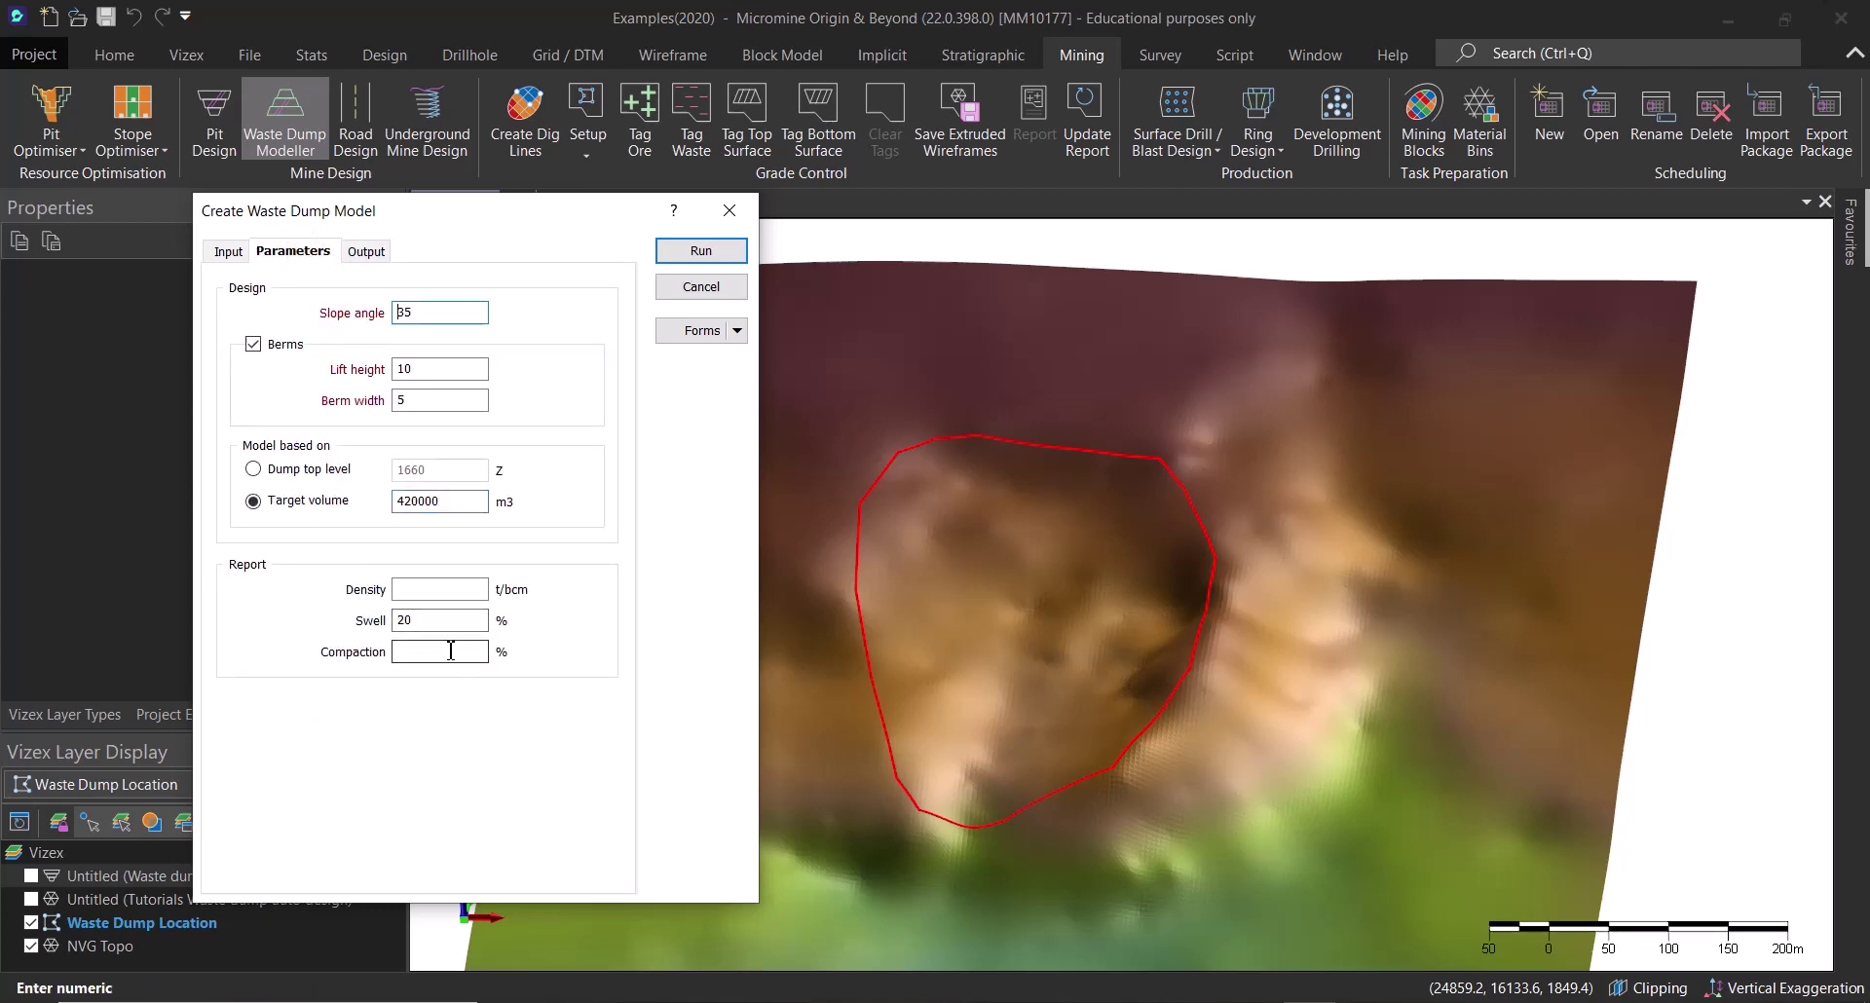
pyautogui.click(367, 253)
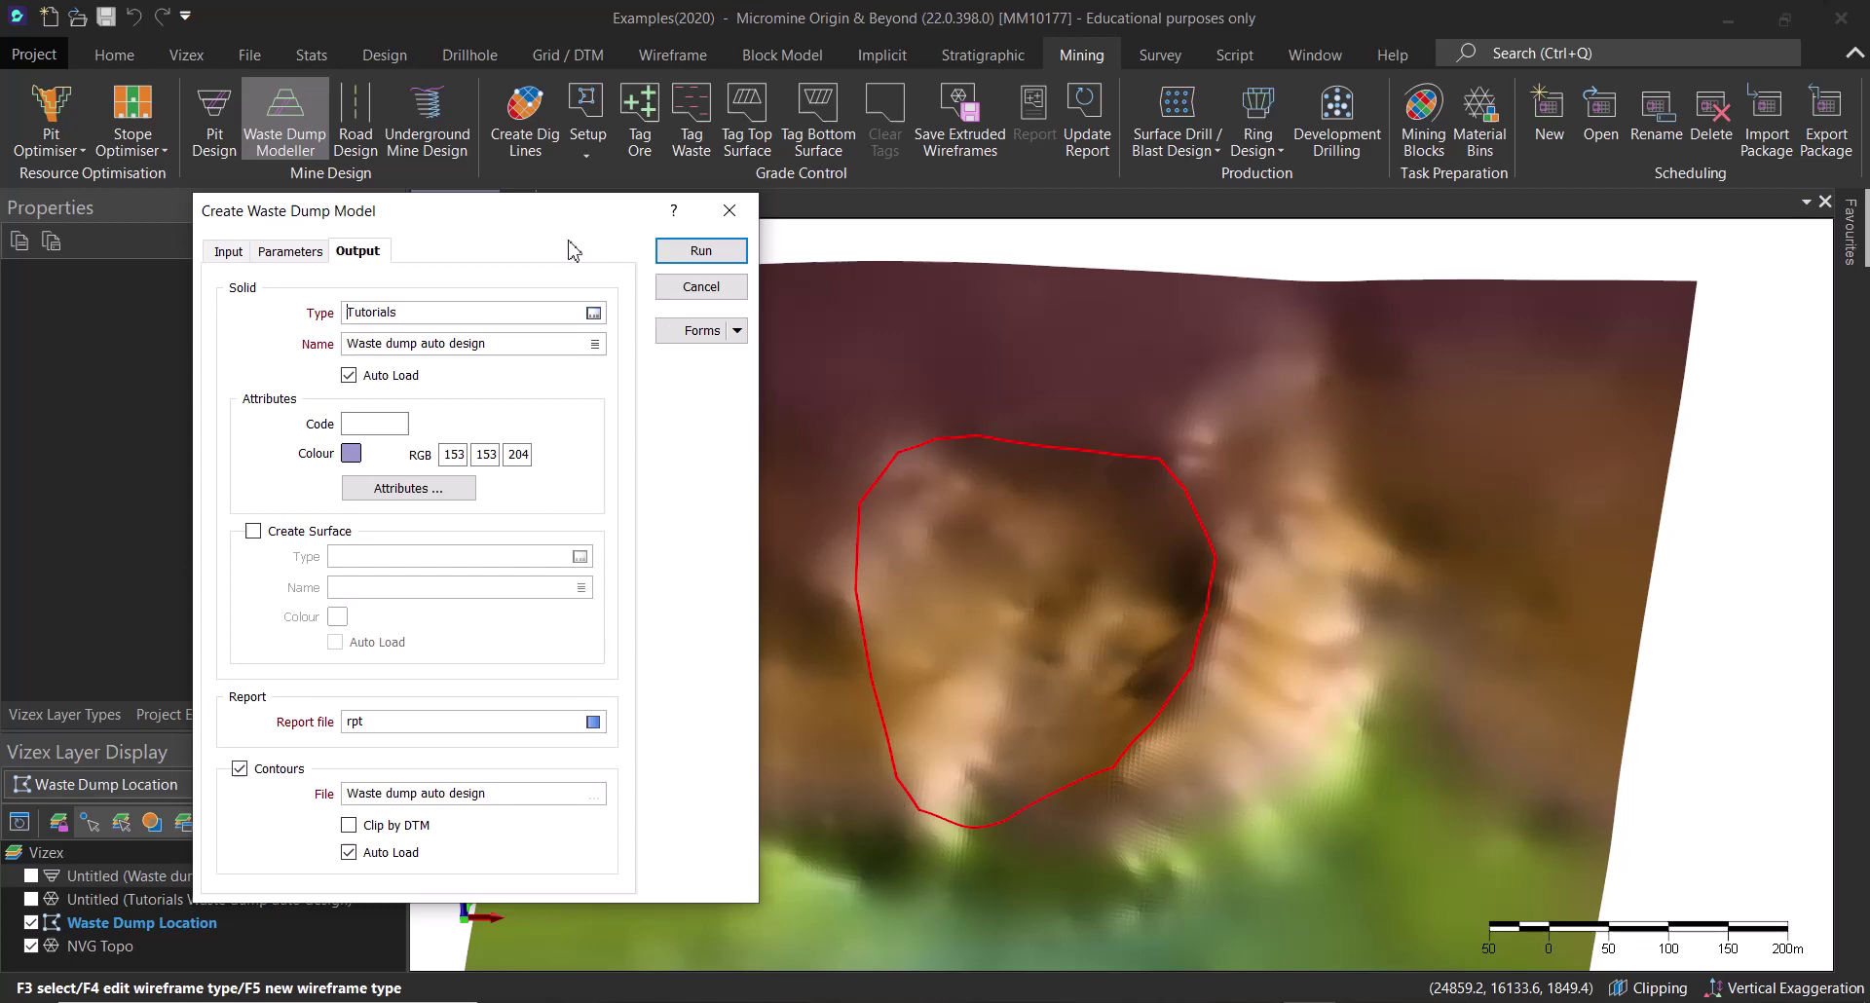
pyautogui.moveTo(534, 212); pyautogui.dragTo(667, 218)
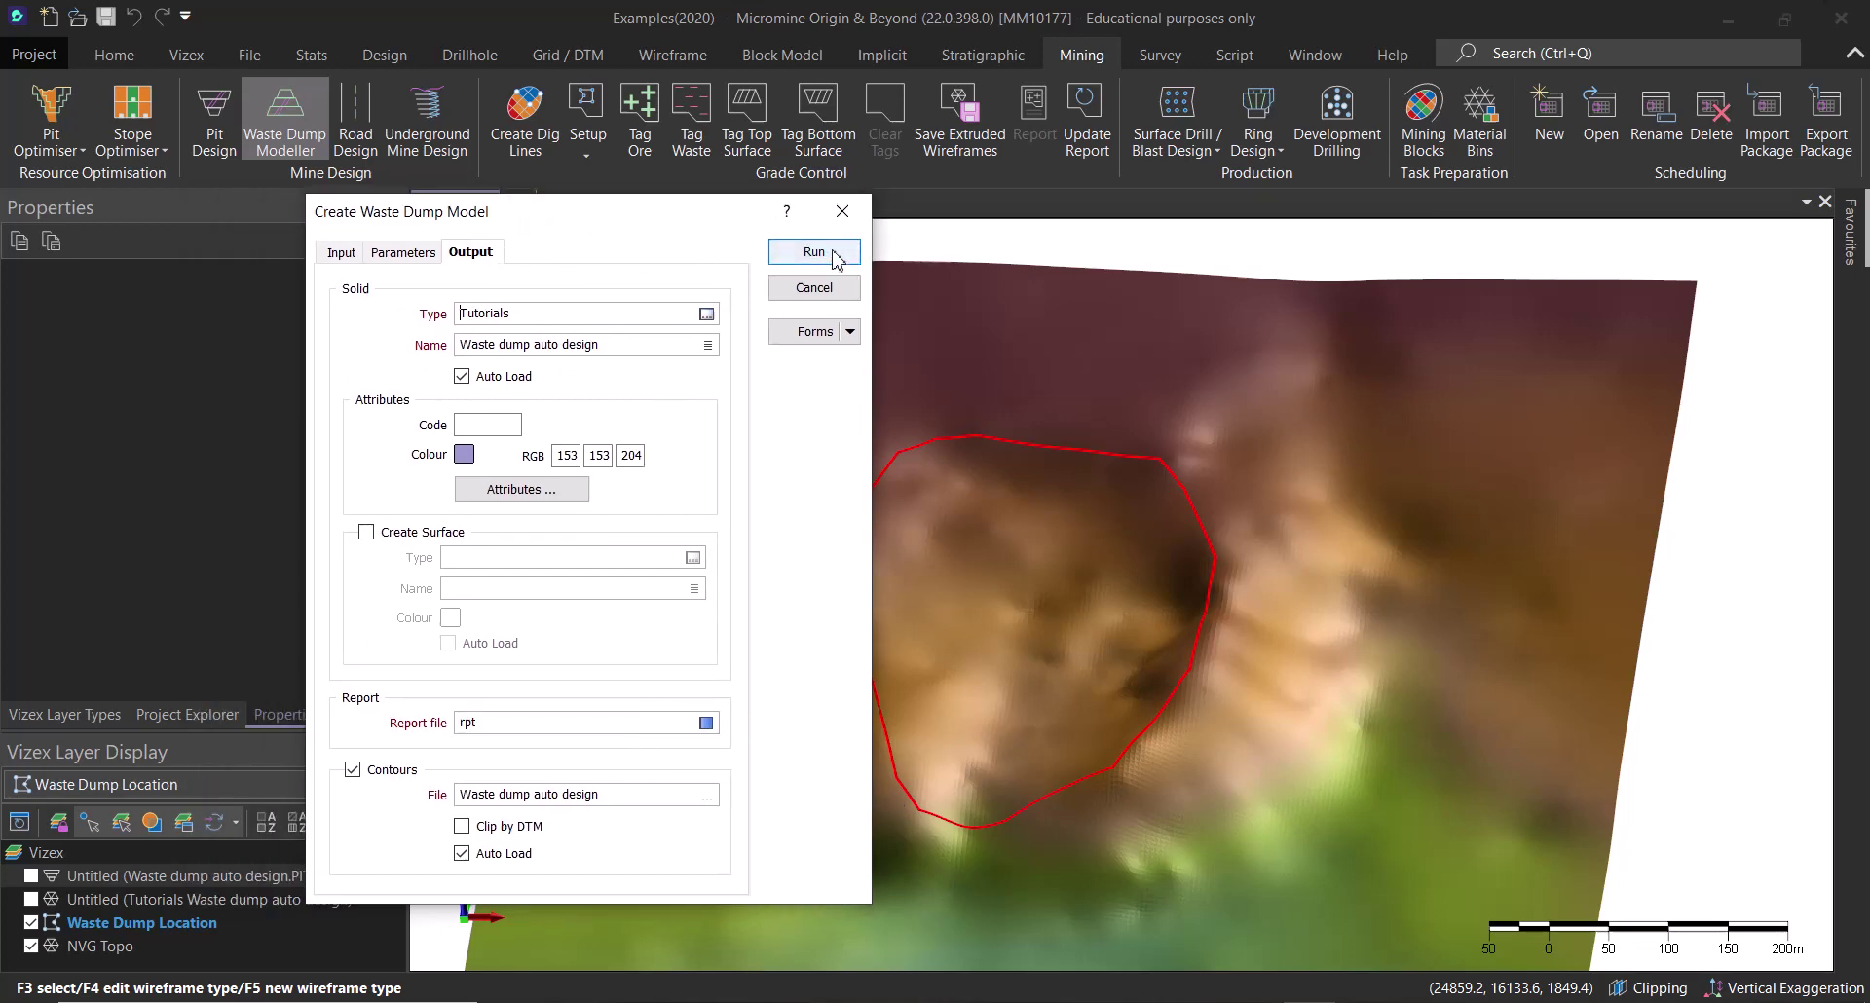
pyautogui.click(604, 212)
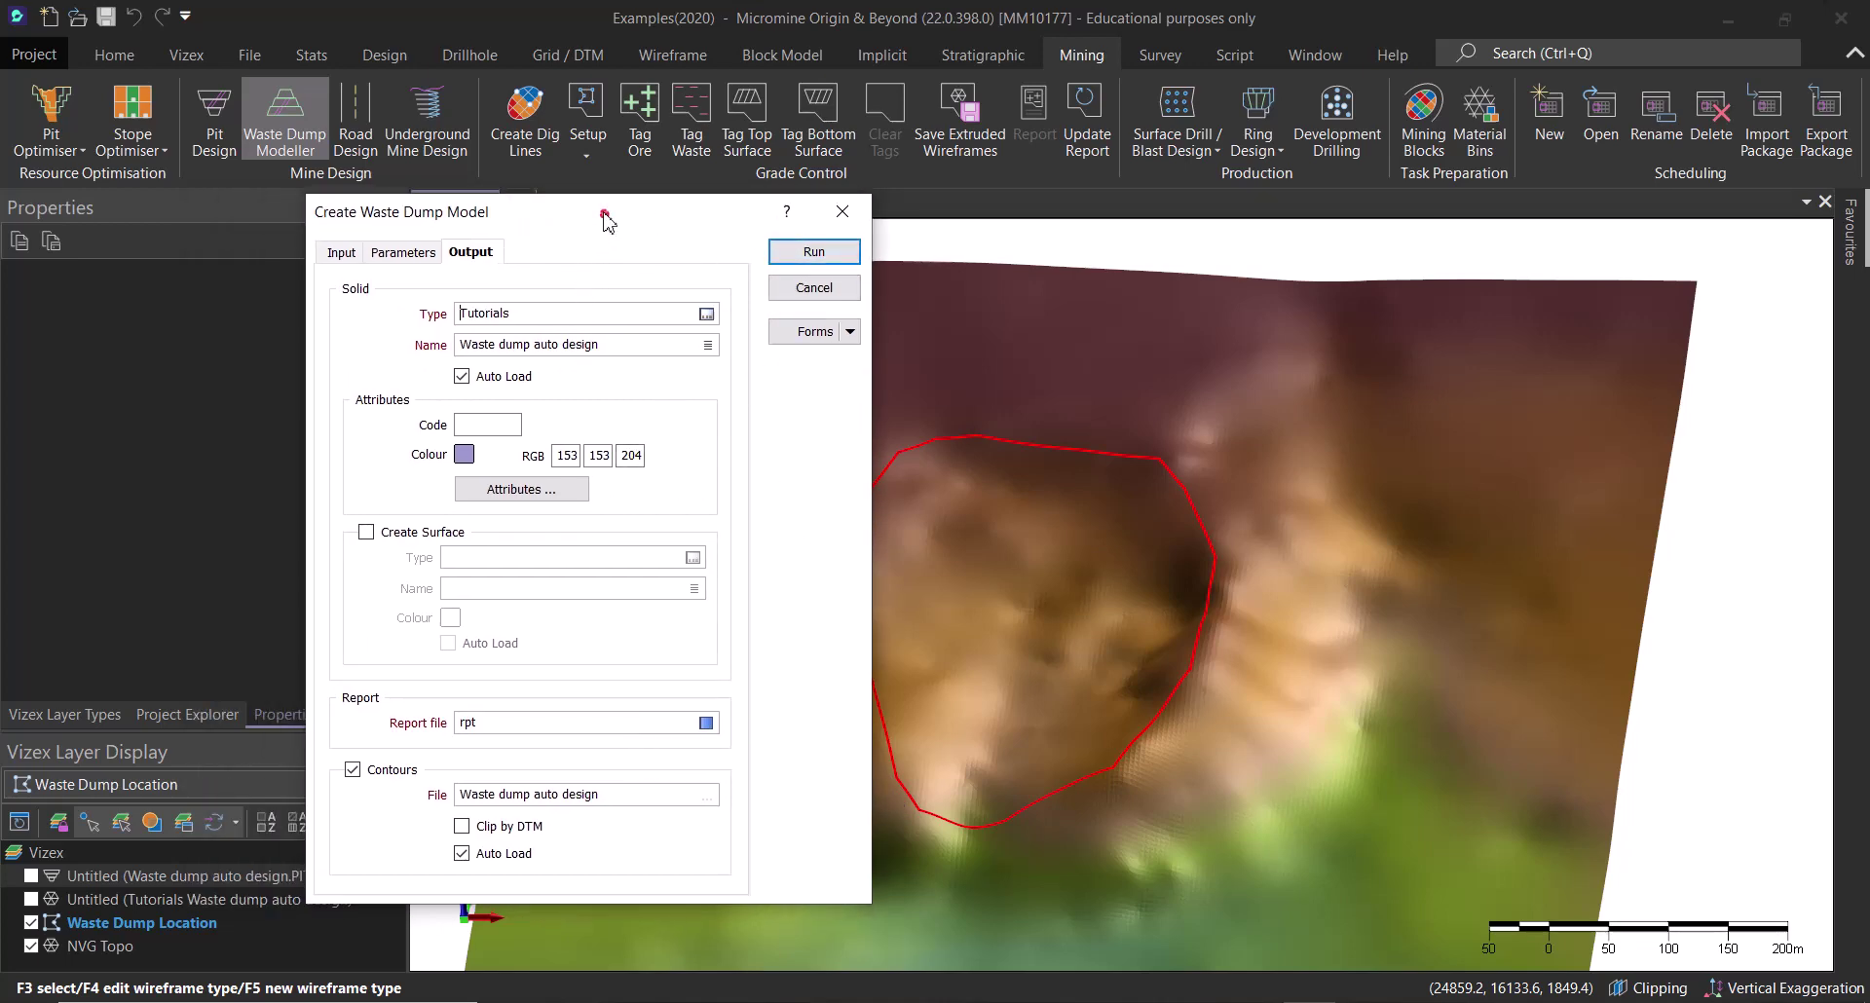
pyautogui.moveTo(604, 212); pyautogui.dragTo(514, 195)
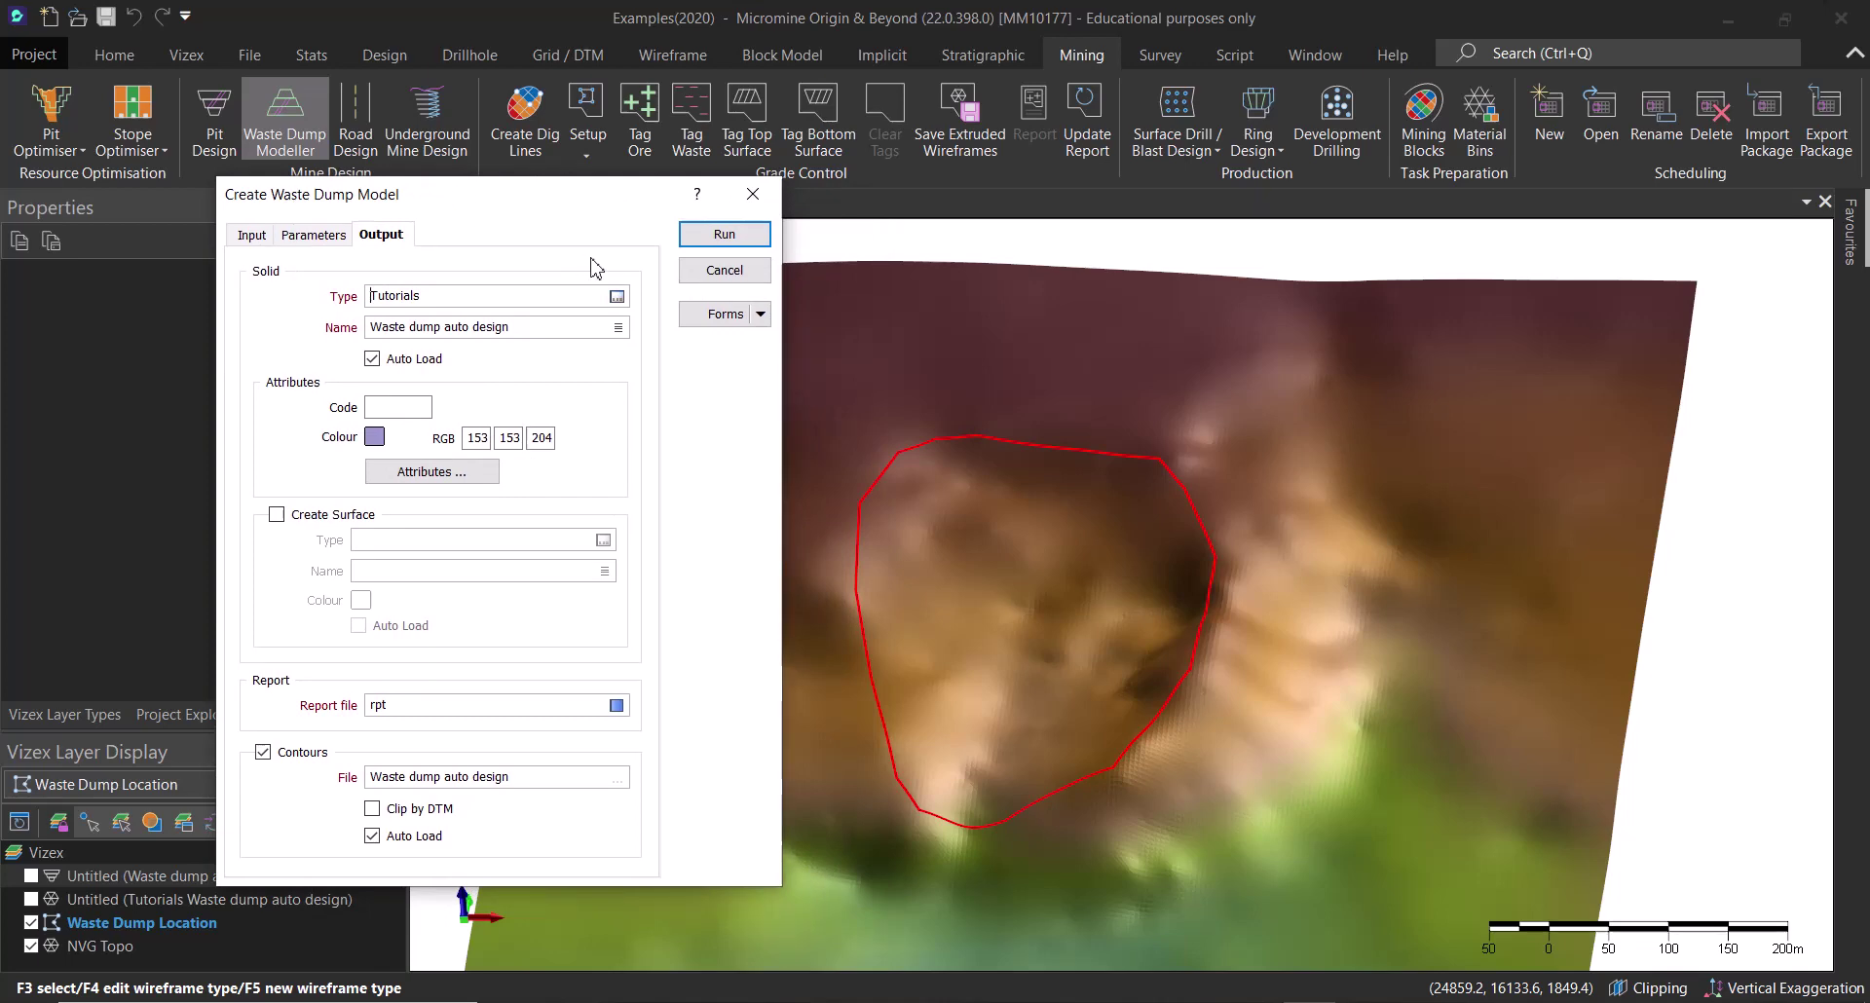
pyautogui.click(725, 272)
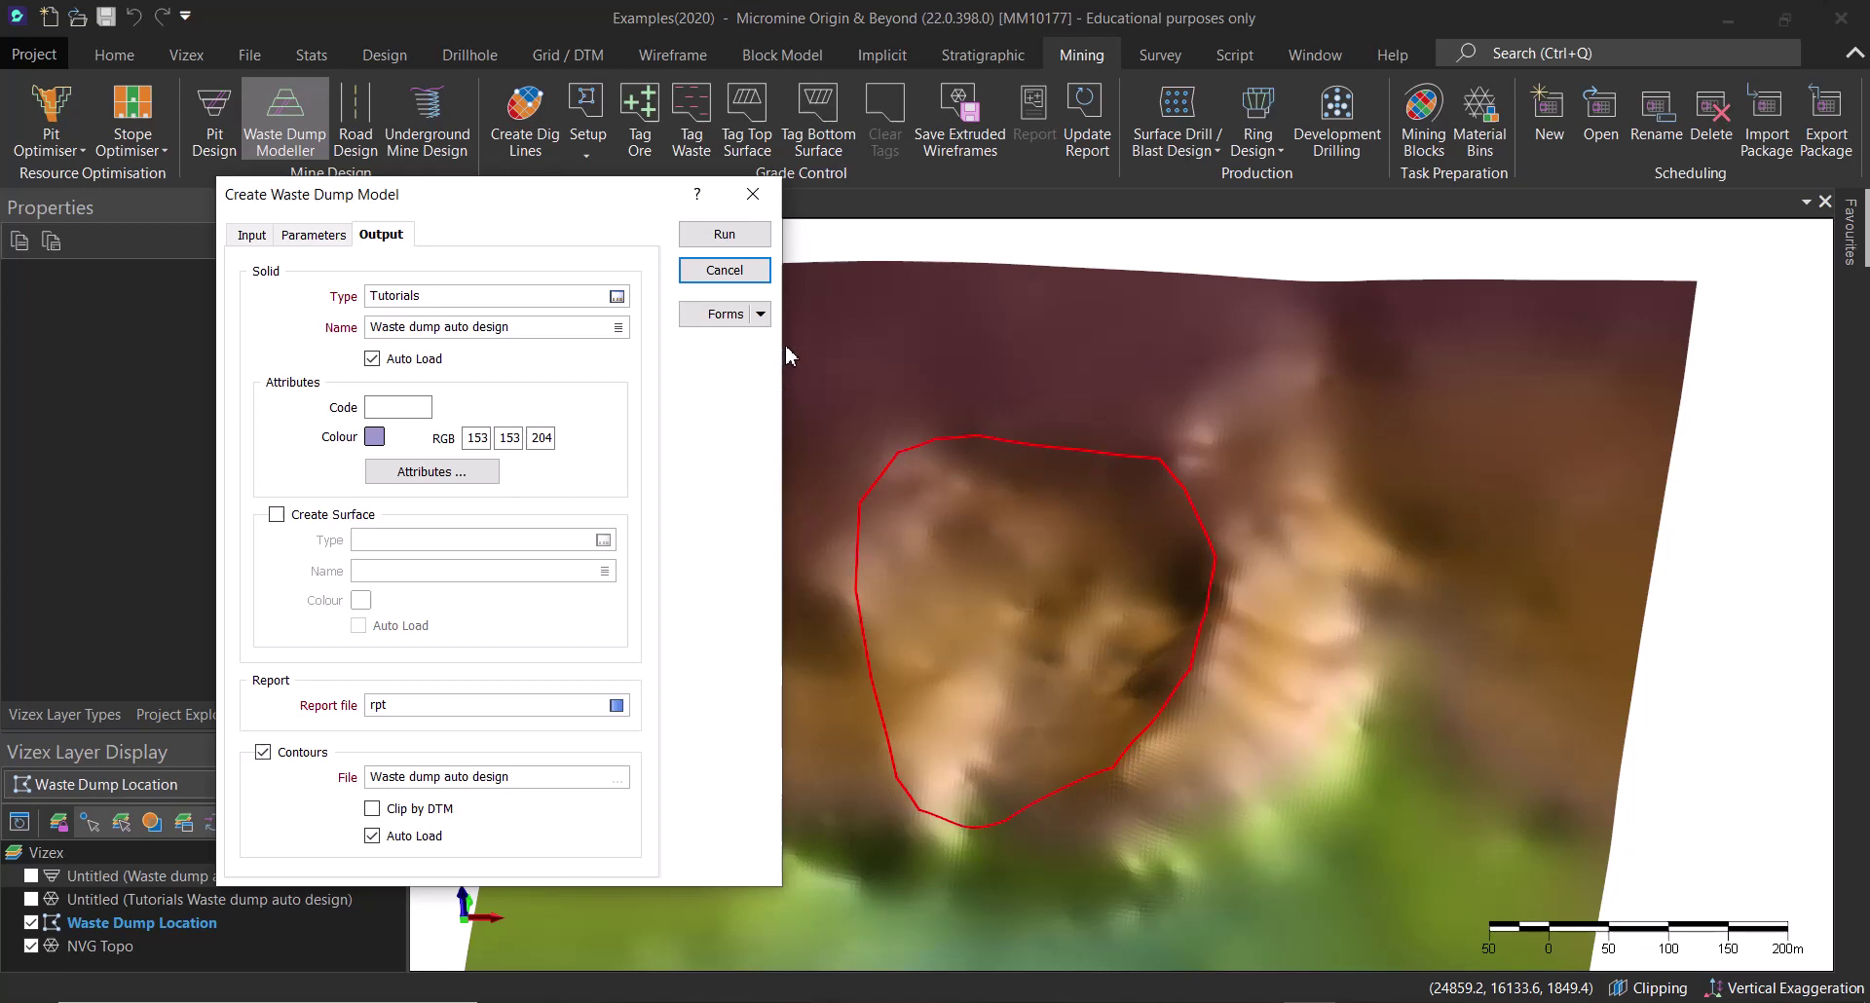
pyautogui.click(728, 271)
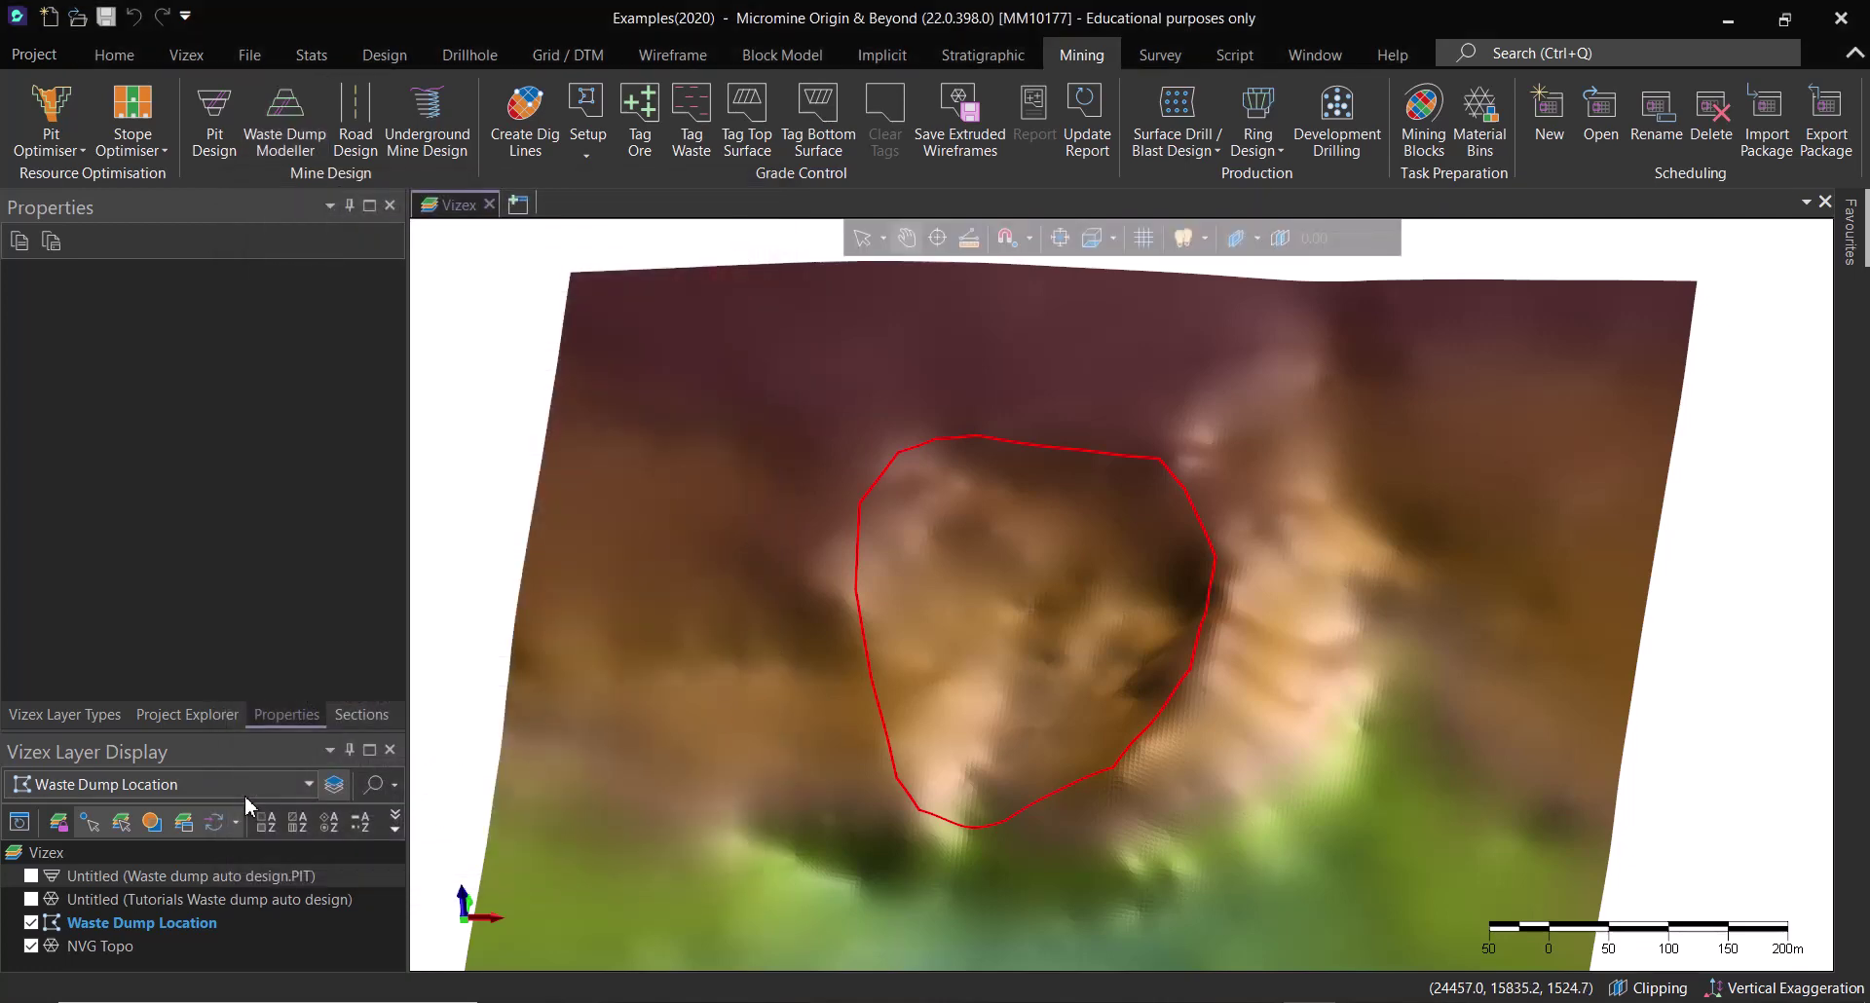
# - Turn on the Tutorials Waste dump auto design layer and rotate in on the benched dump
pyautogui.moveTo(1033, 797); pyautogui.dragTo(718, 812)
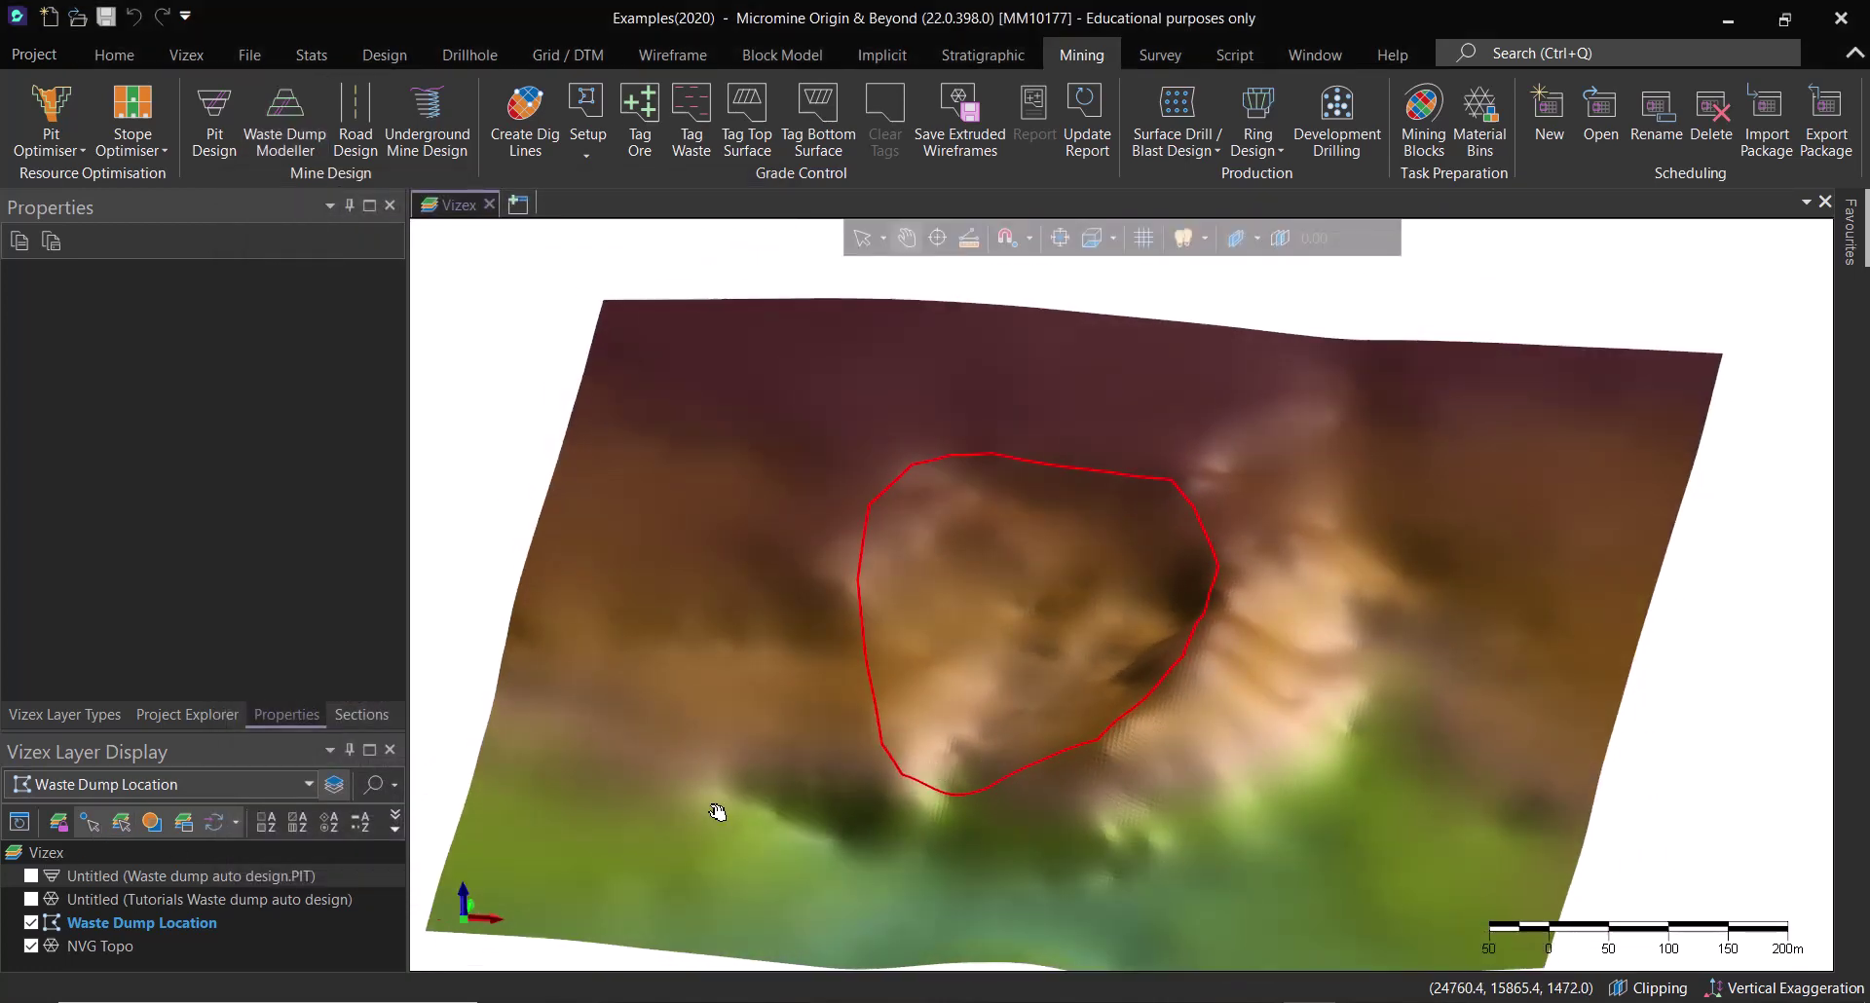
pyautogui.click(32, 899)
pyautogui.moveTo(1137, 775); pyautogui.dragTo(1302, 641)
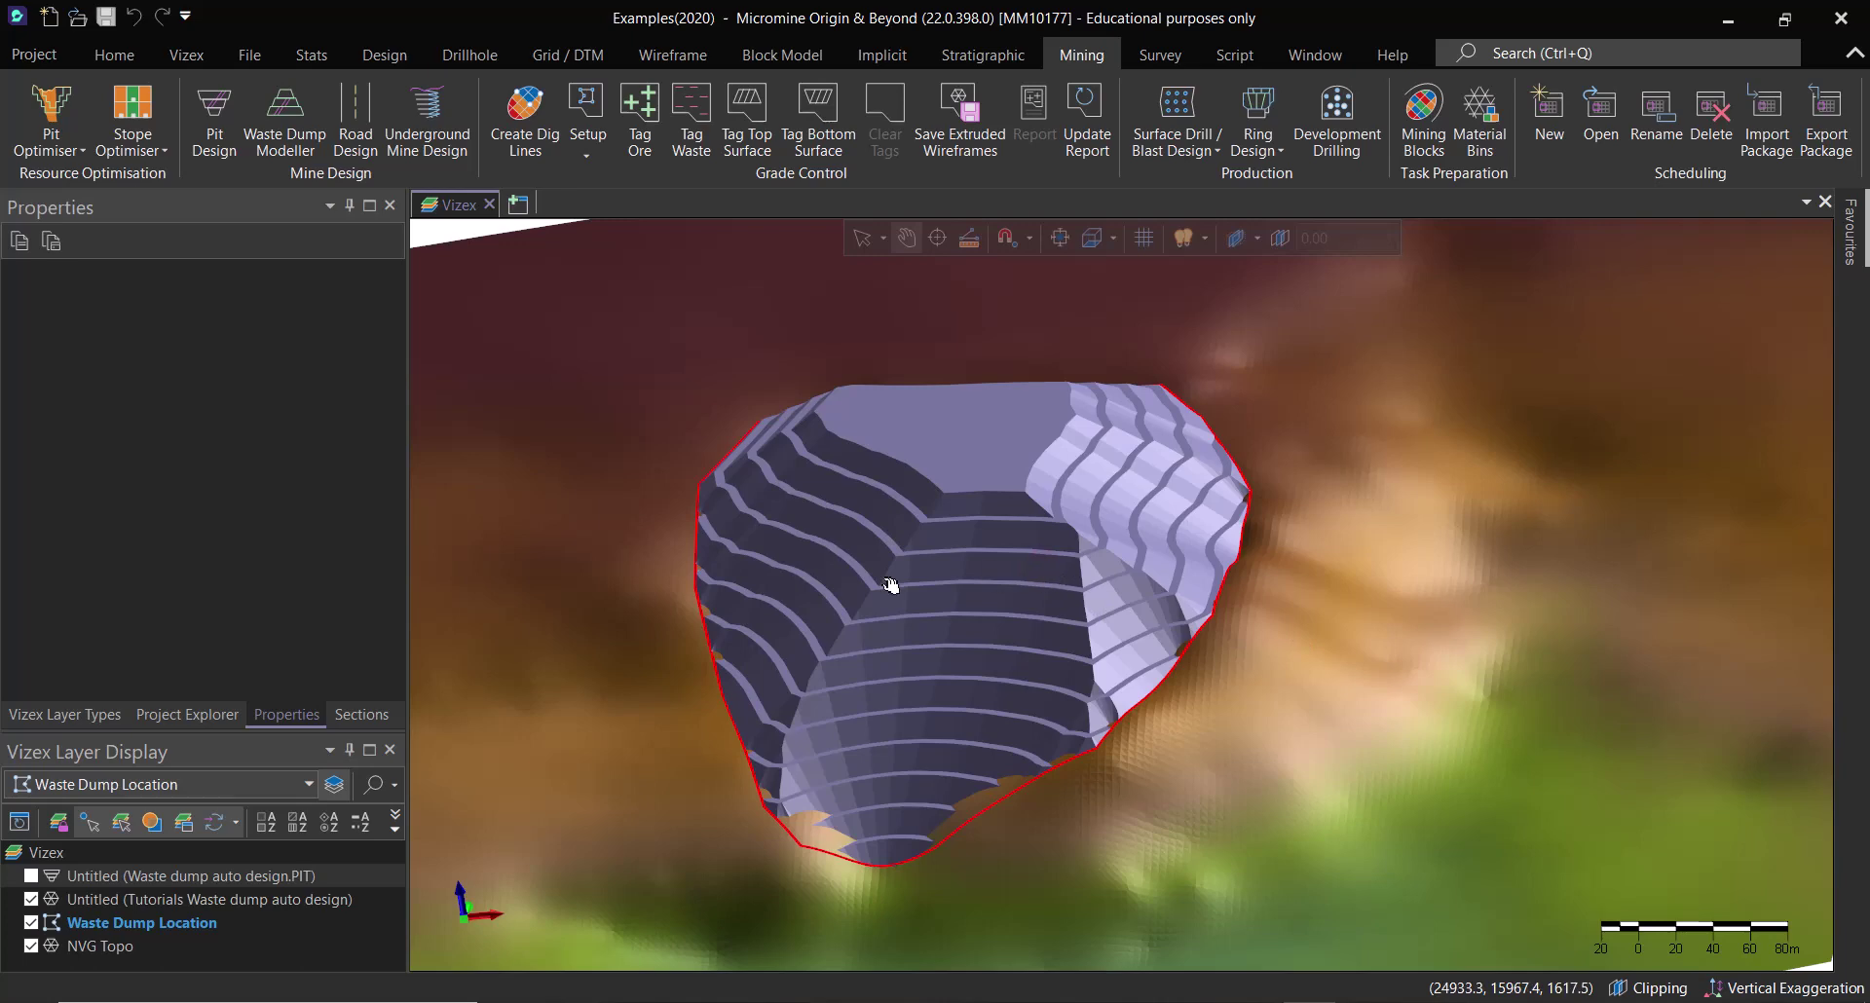
pyautogui.click(251, 56)
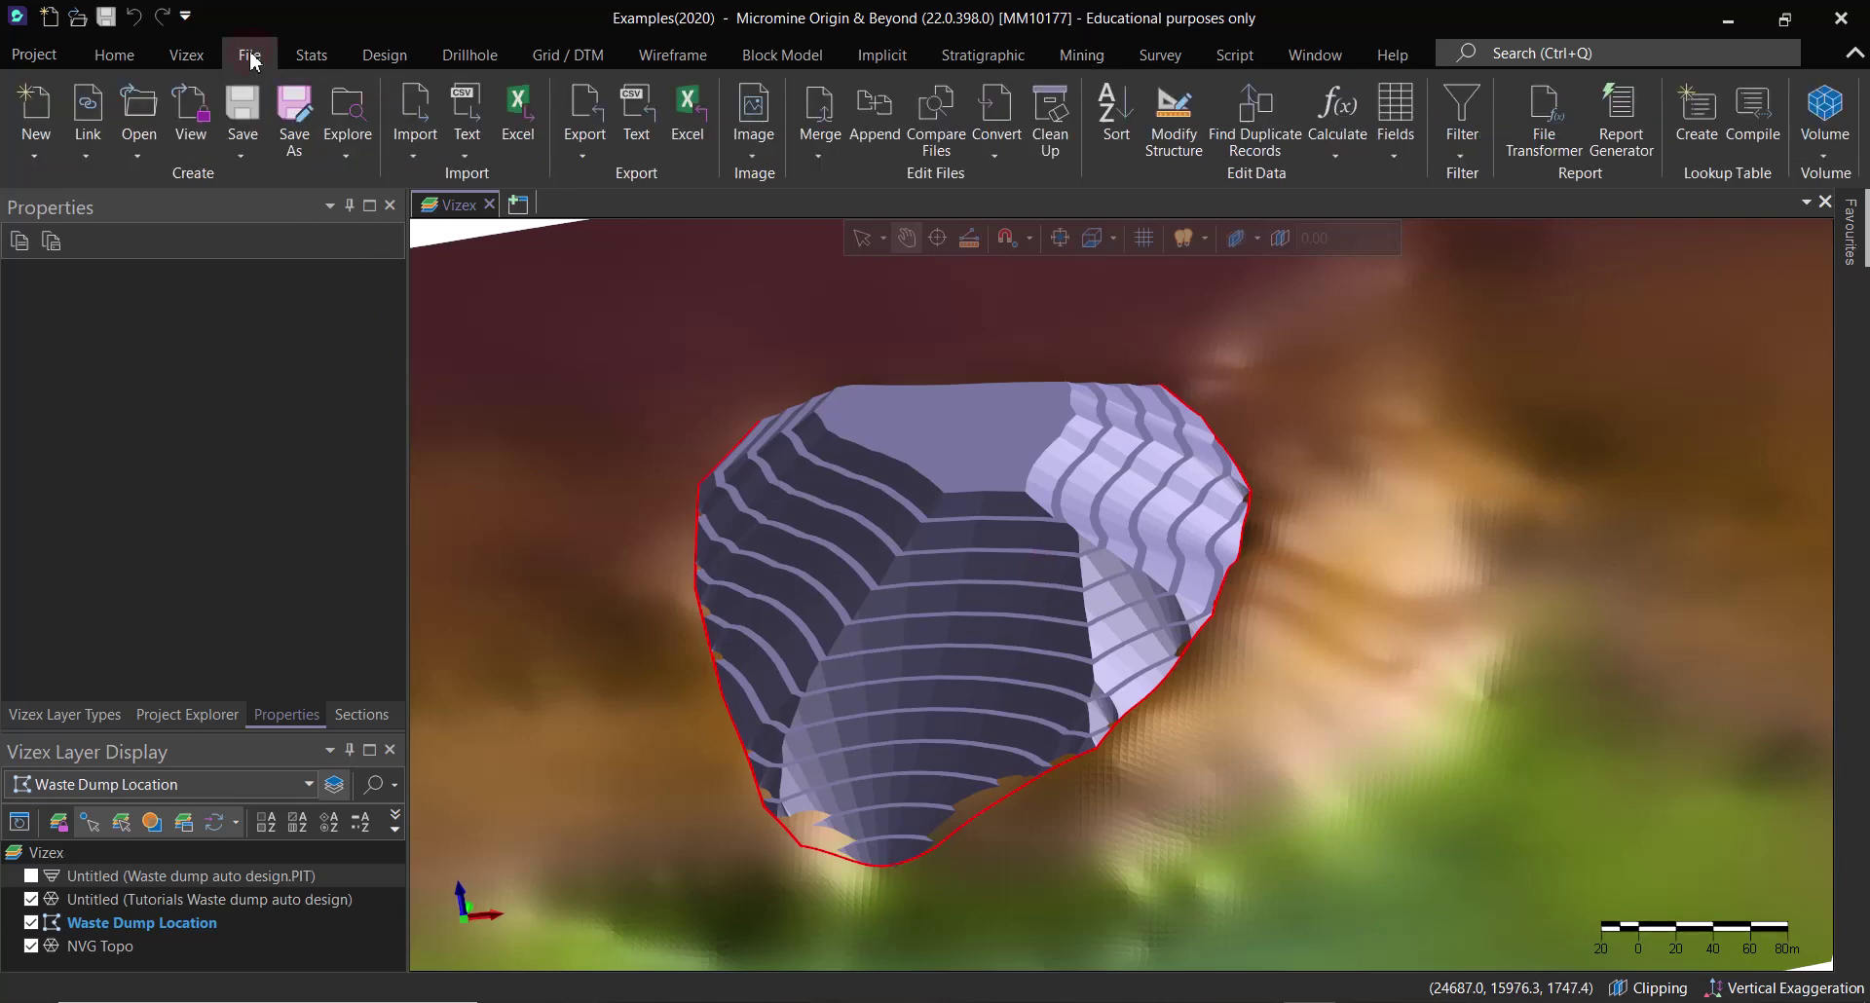
pyautogui.click(194, 65)
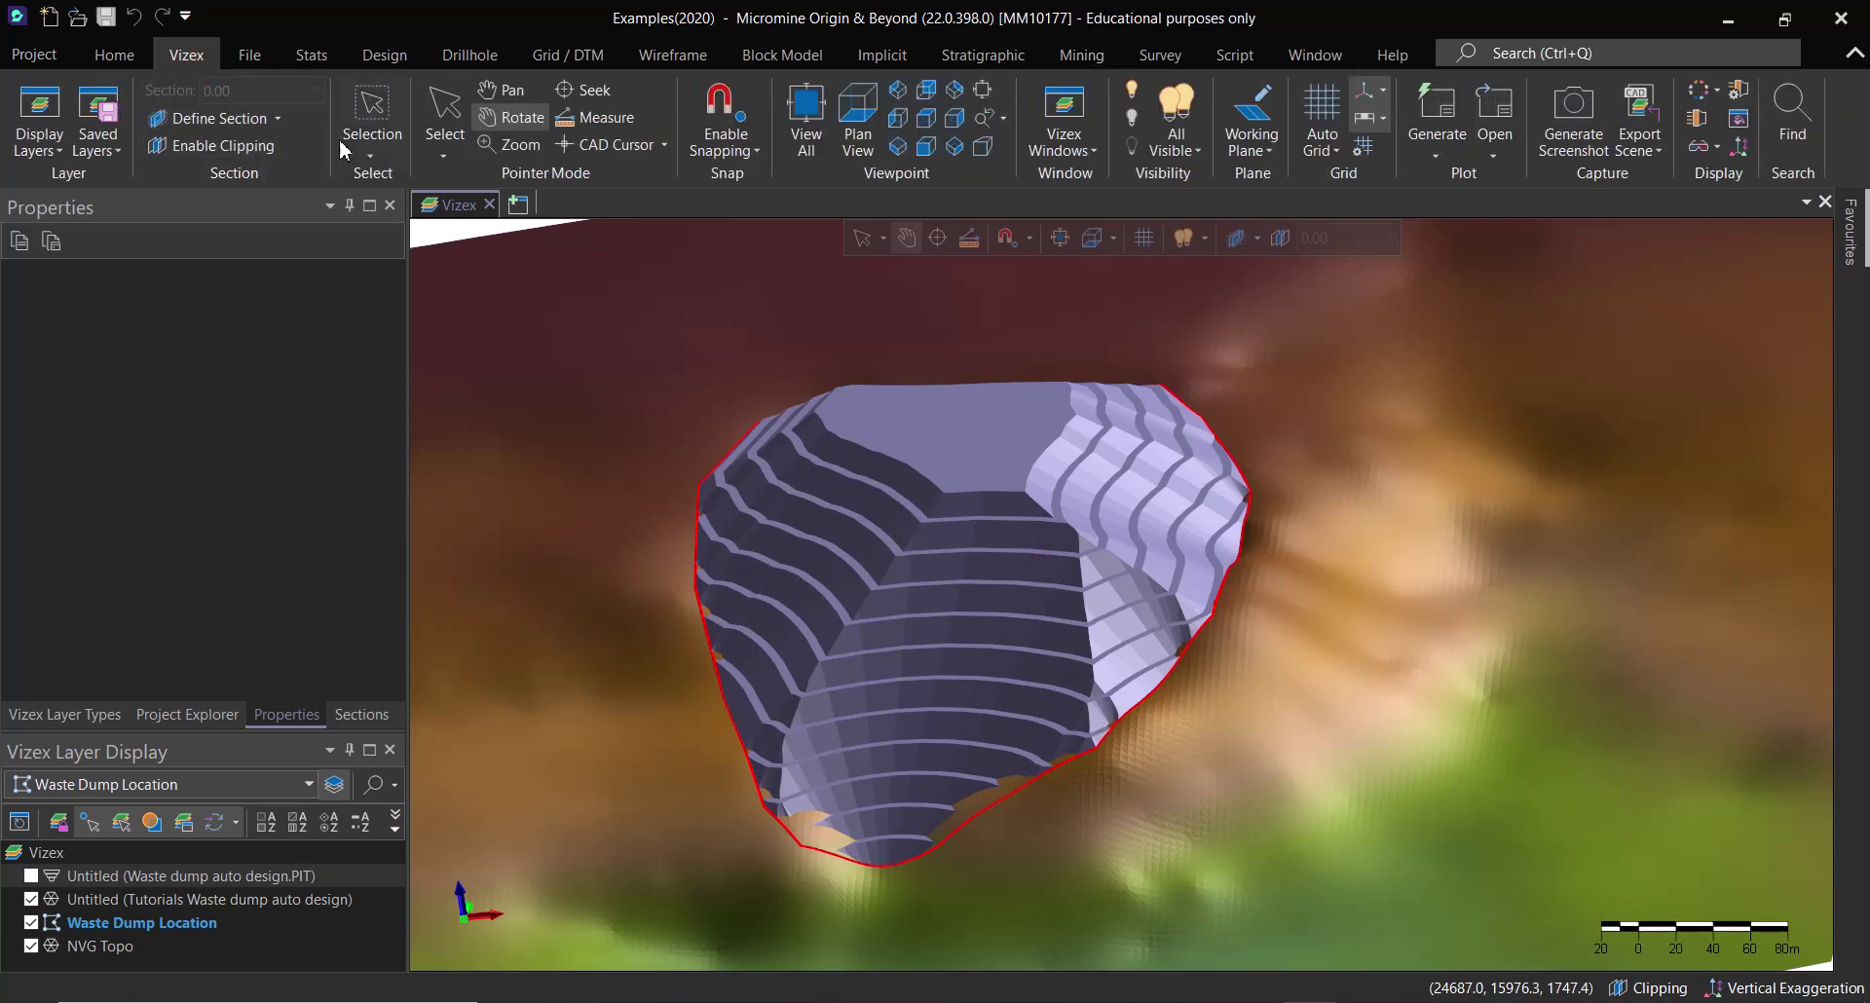
pyautogui.click(891, 504)
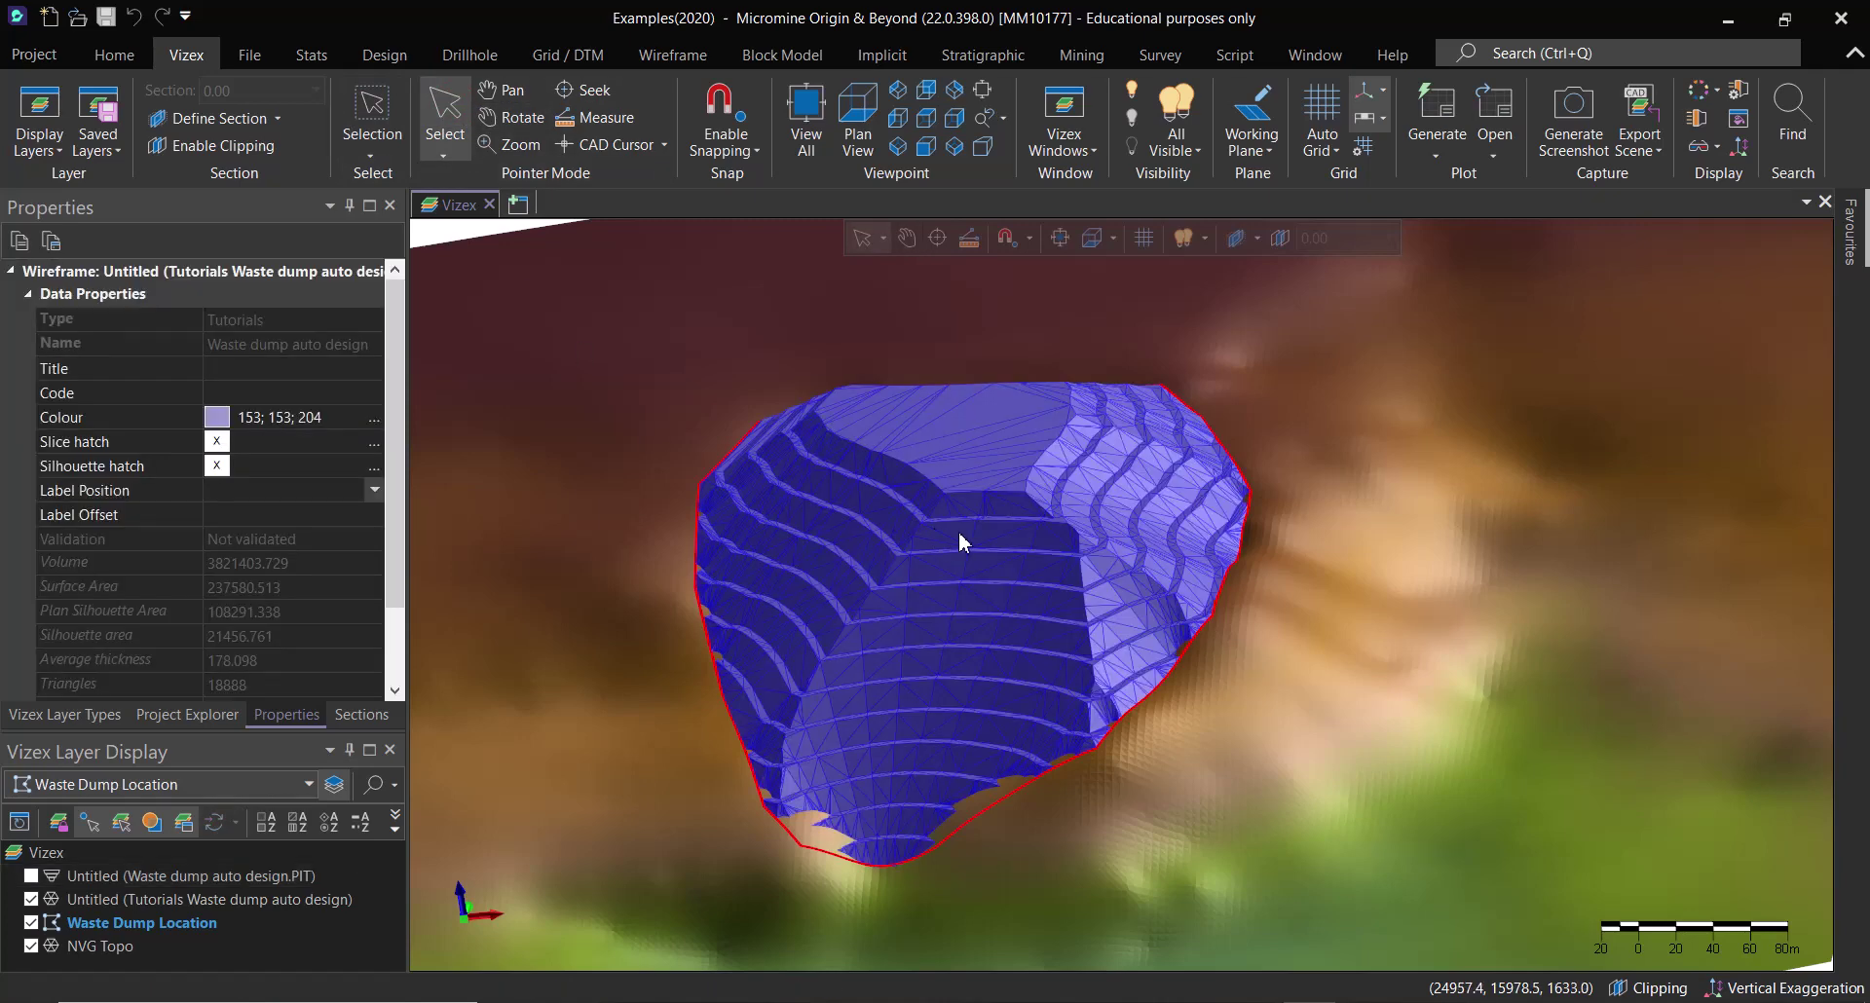
pyautogui.click(219, 489)
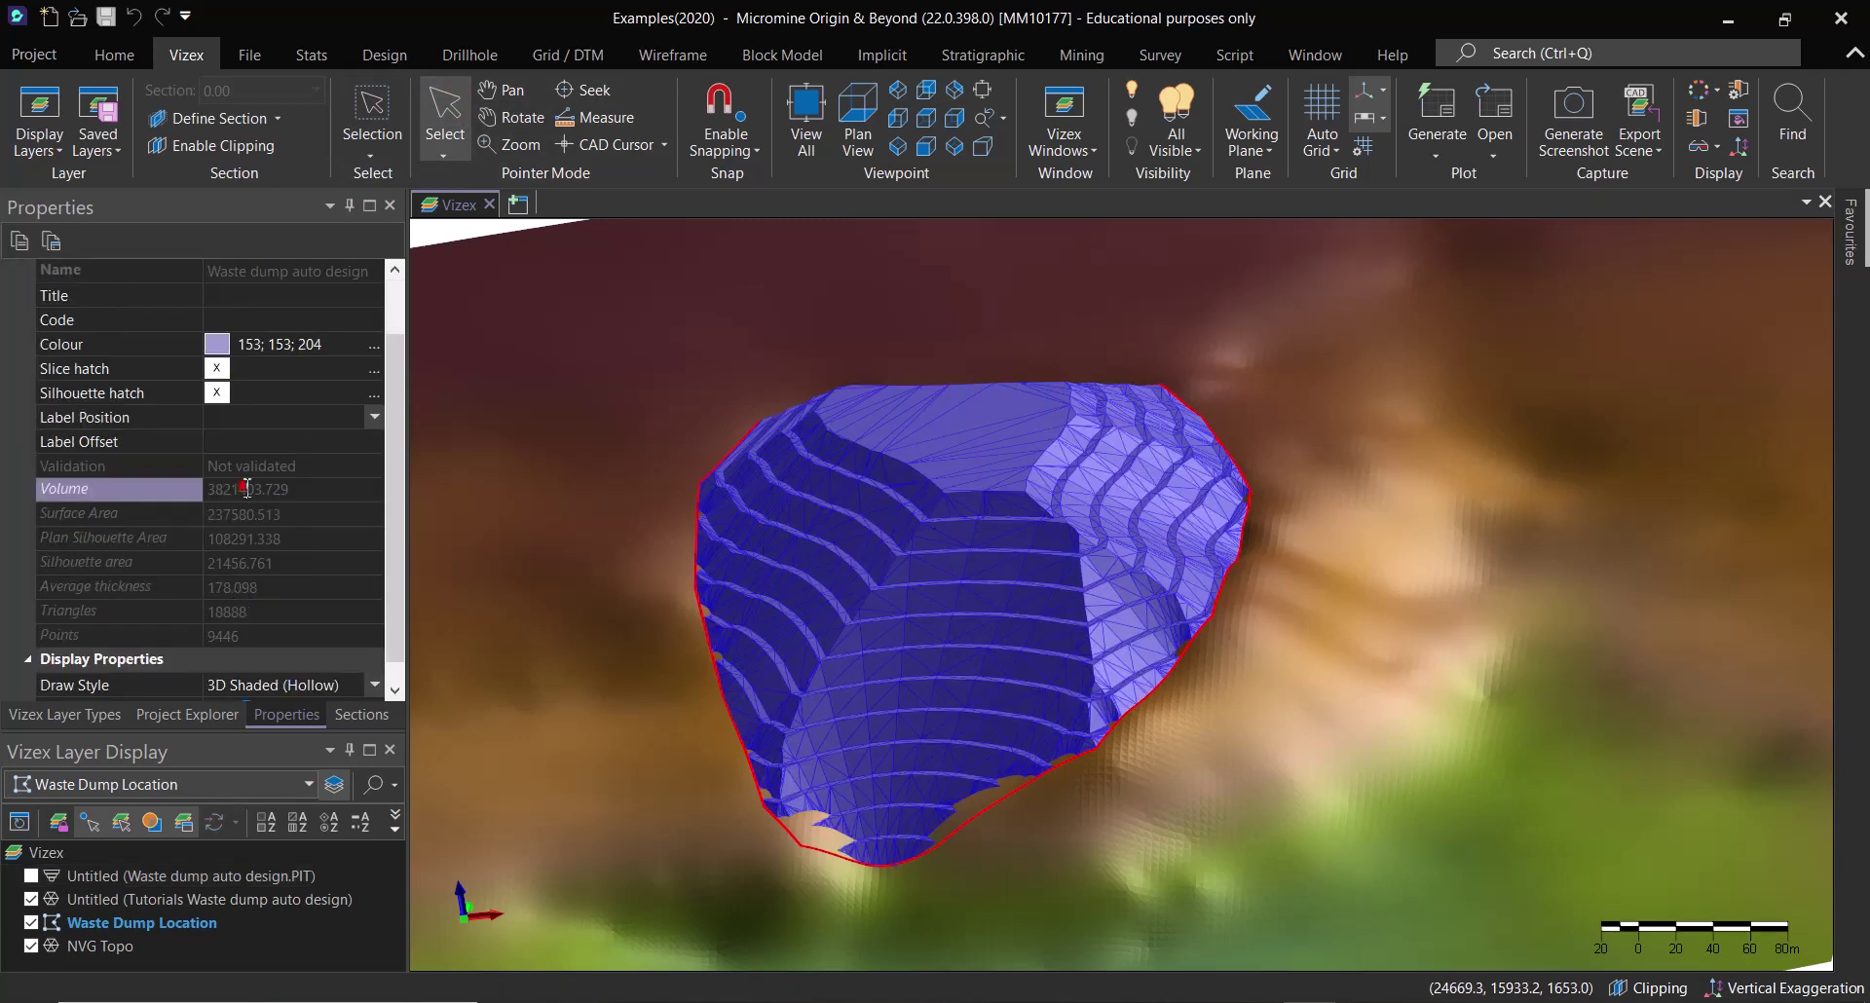
pyautogui.moveTo(304, 487); pyautogui.dragTo(204, 490)
pyautogui.scroll(-5, 1010, 589)
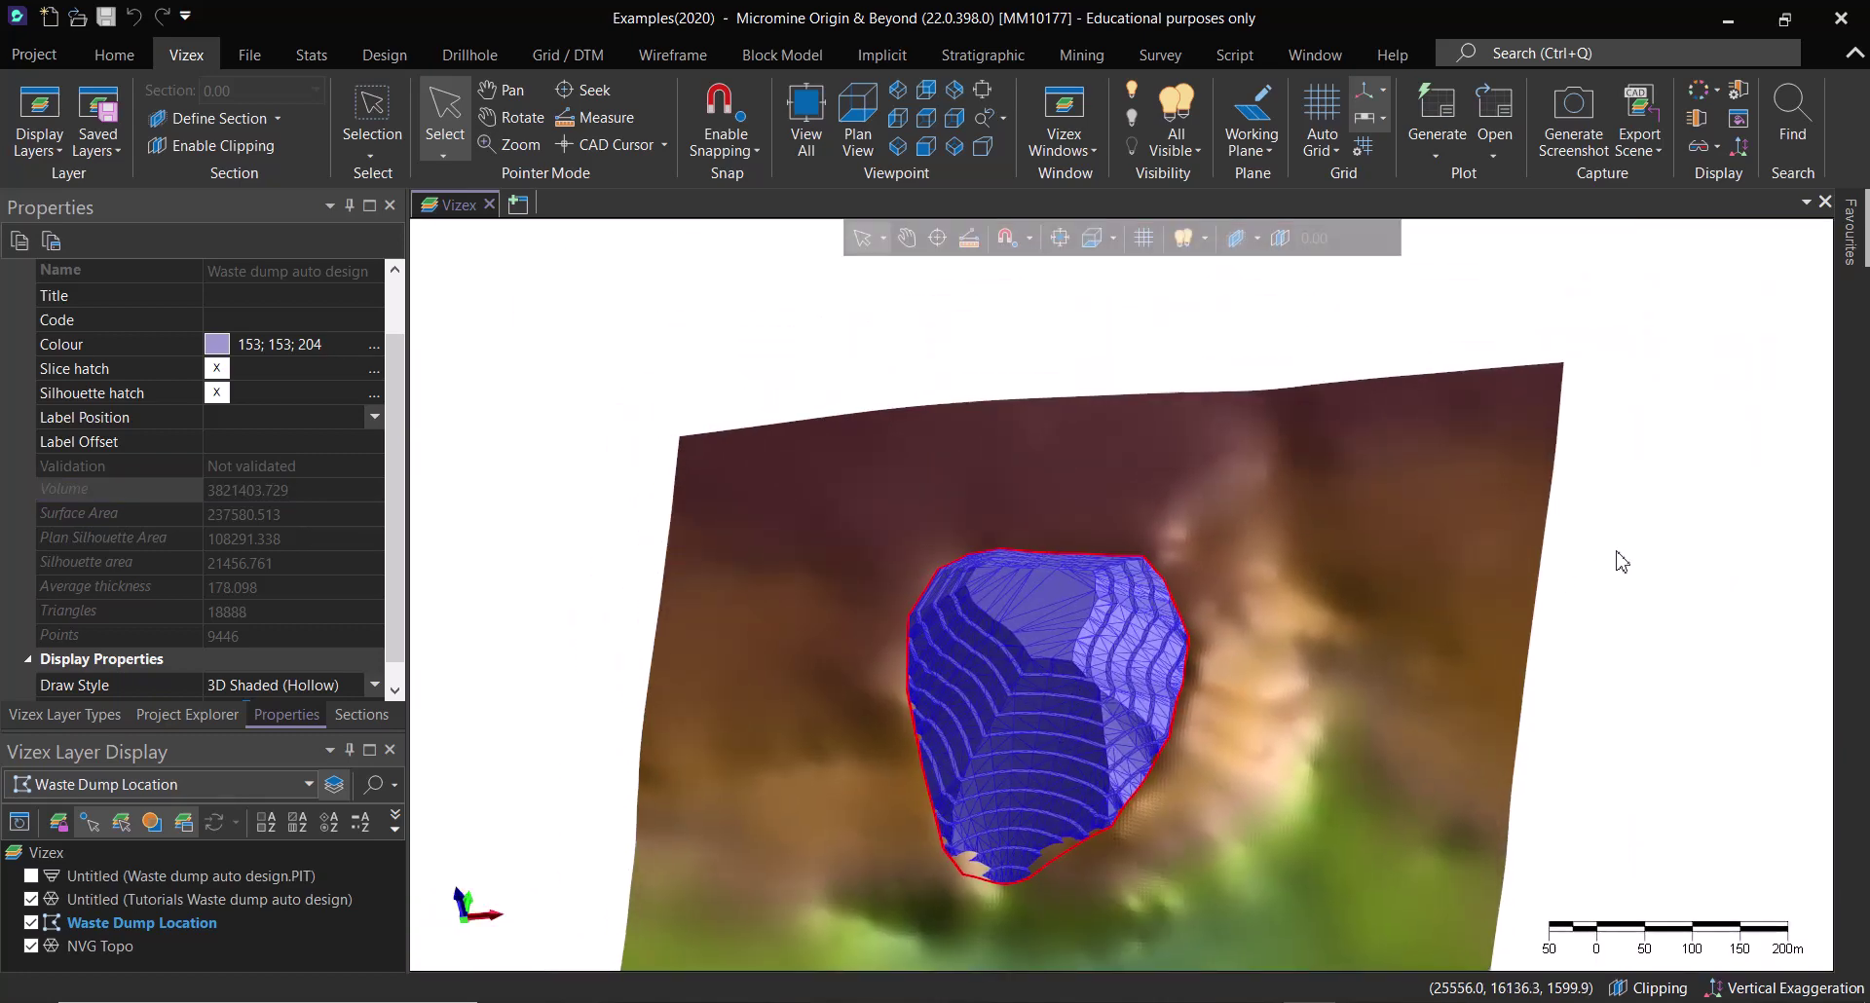
pyautogui.click(1622, 562)
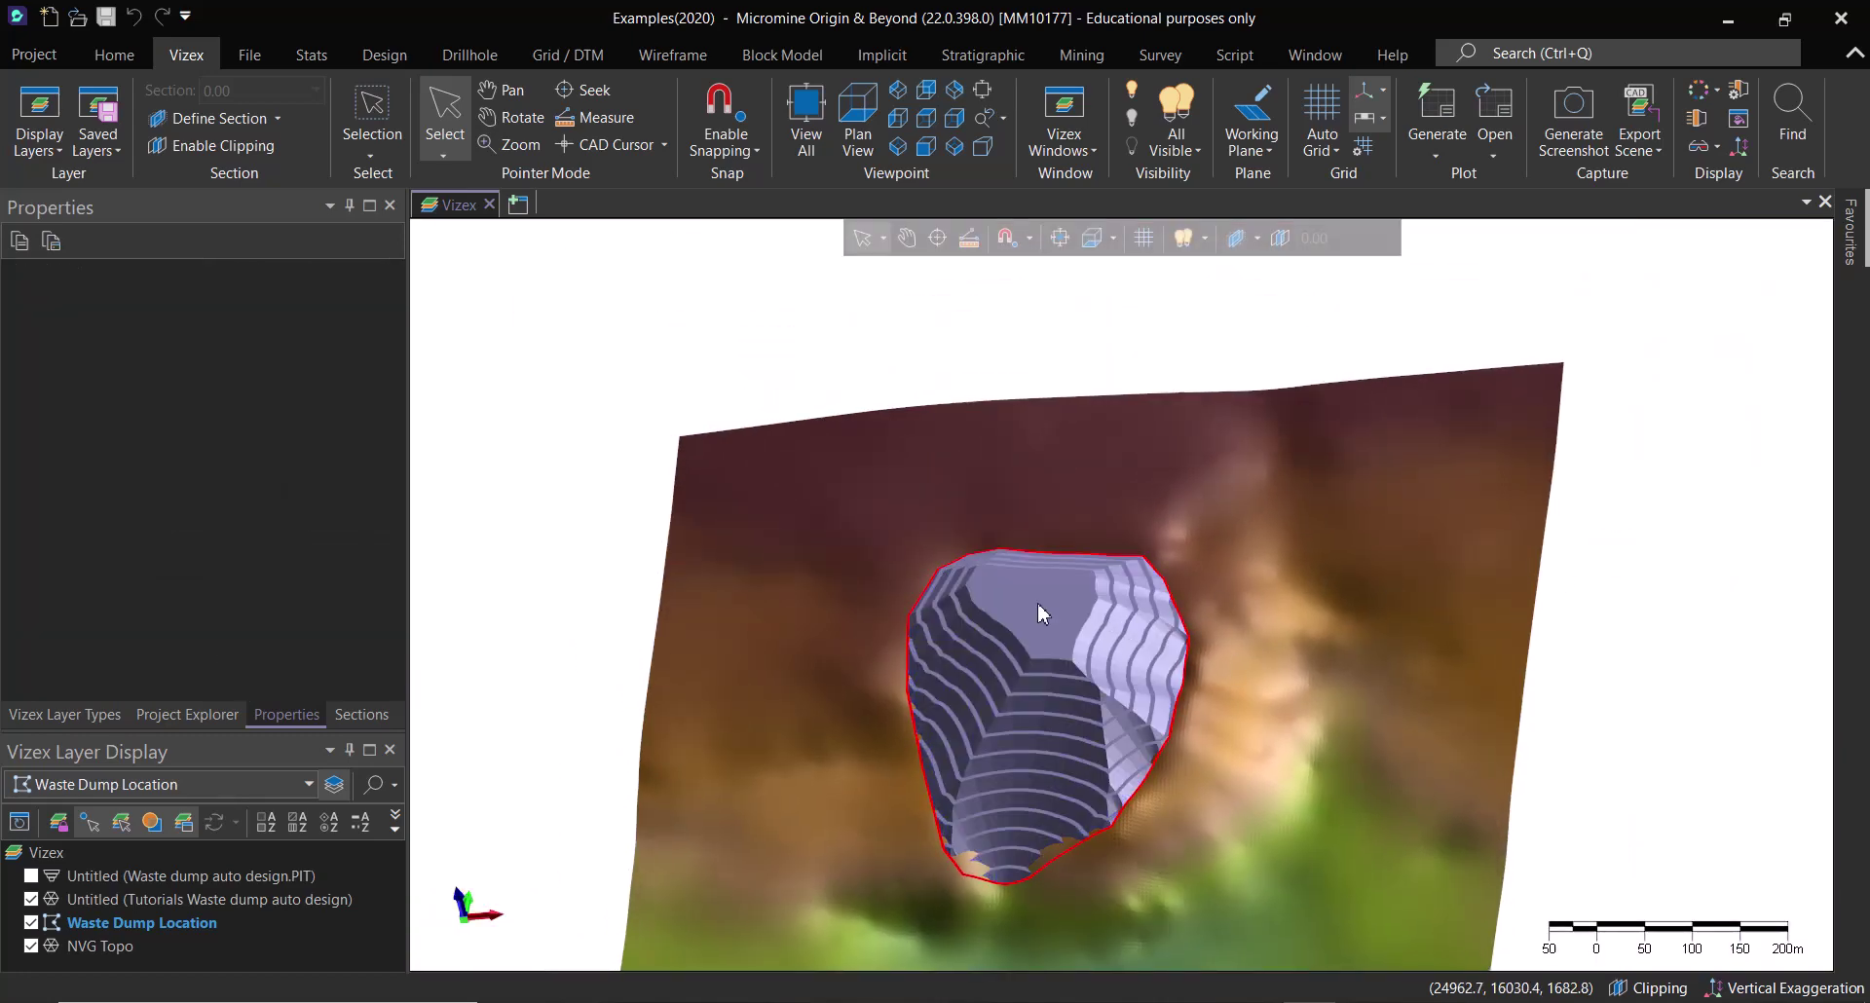
pyautogui.moveTo(1038, 606)
pyautogui.moveTo(1052, 717); pyautogui.dragTo(1013, 598, button='middle')
pyautogui.scroll(4, 1014, 598)
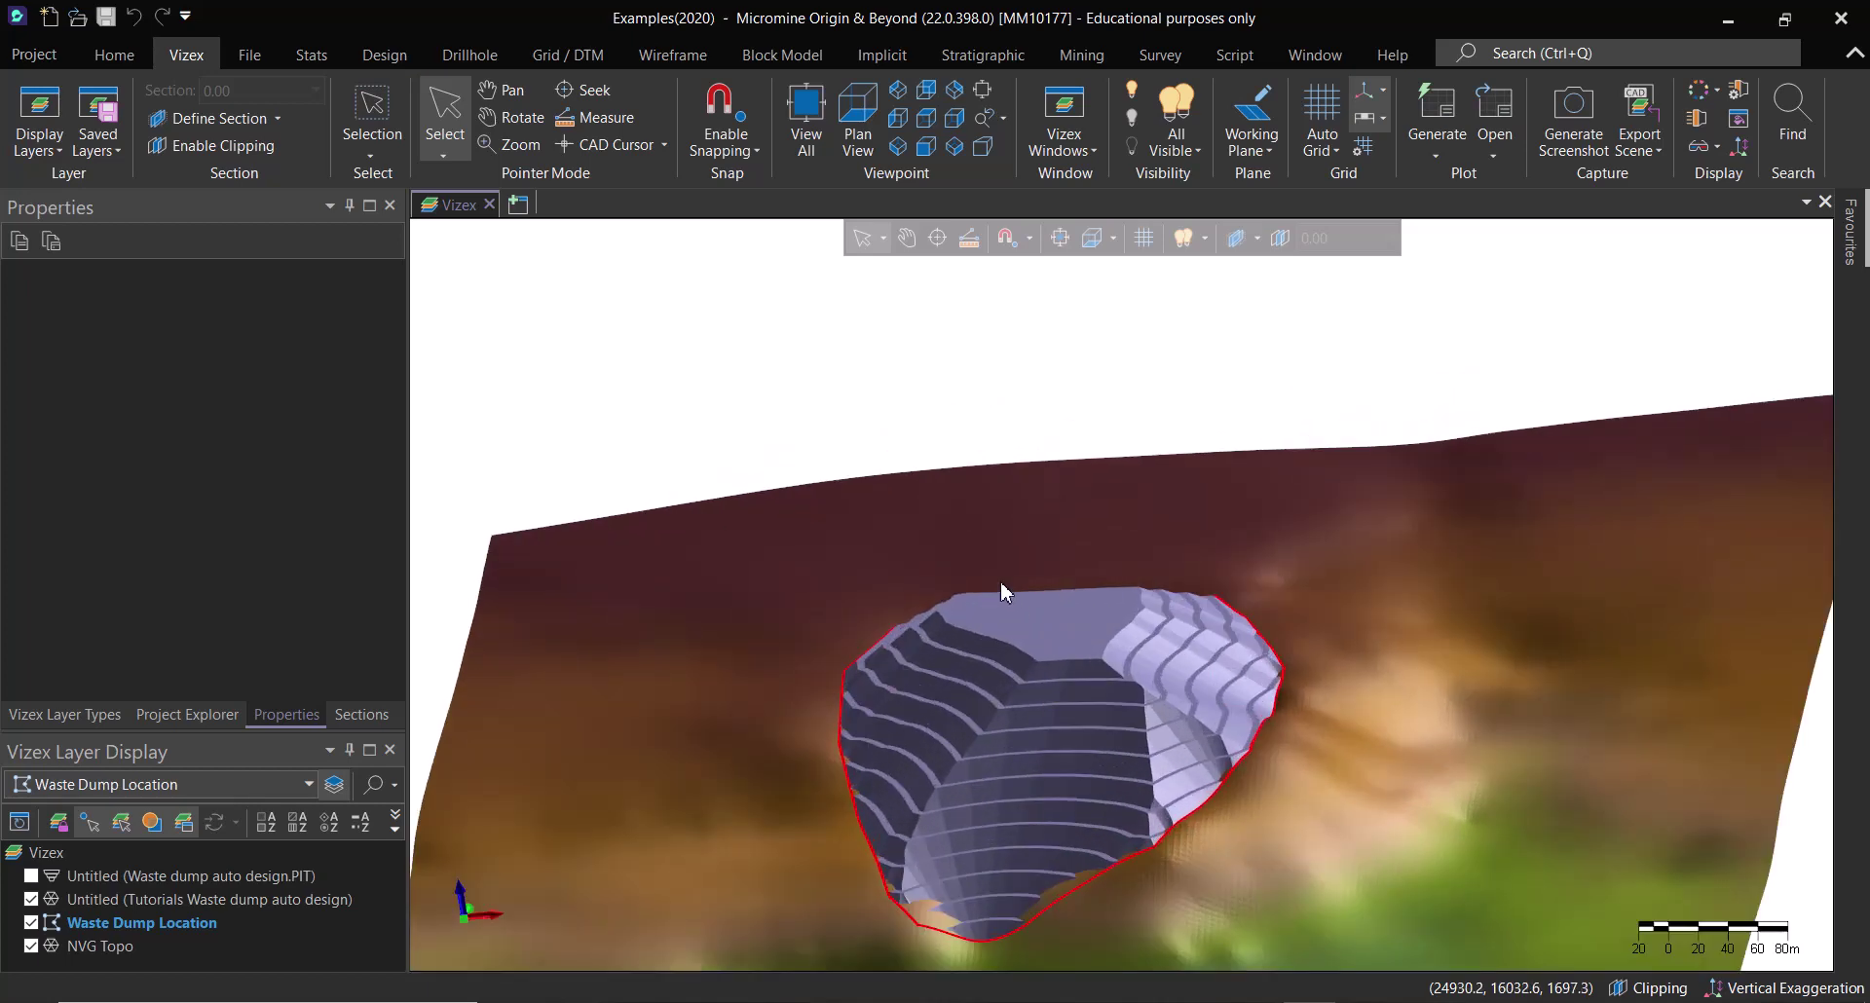
pyautogui.scroll(3, 1210, 751)
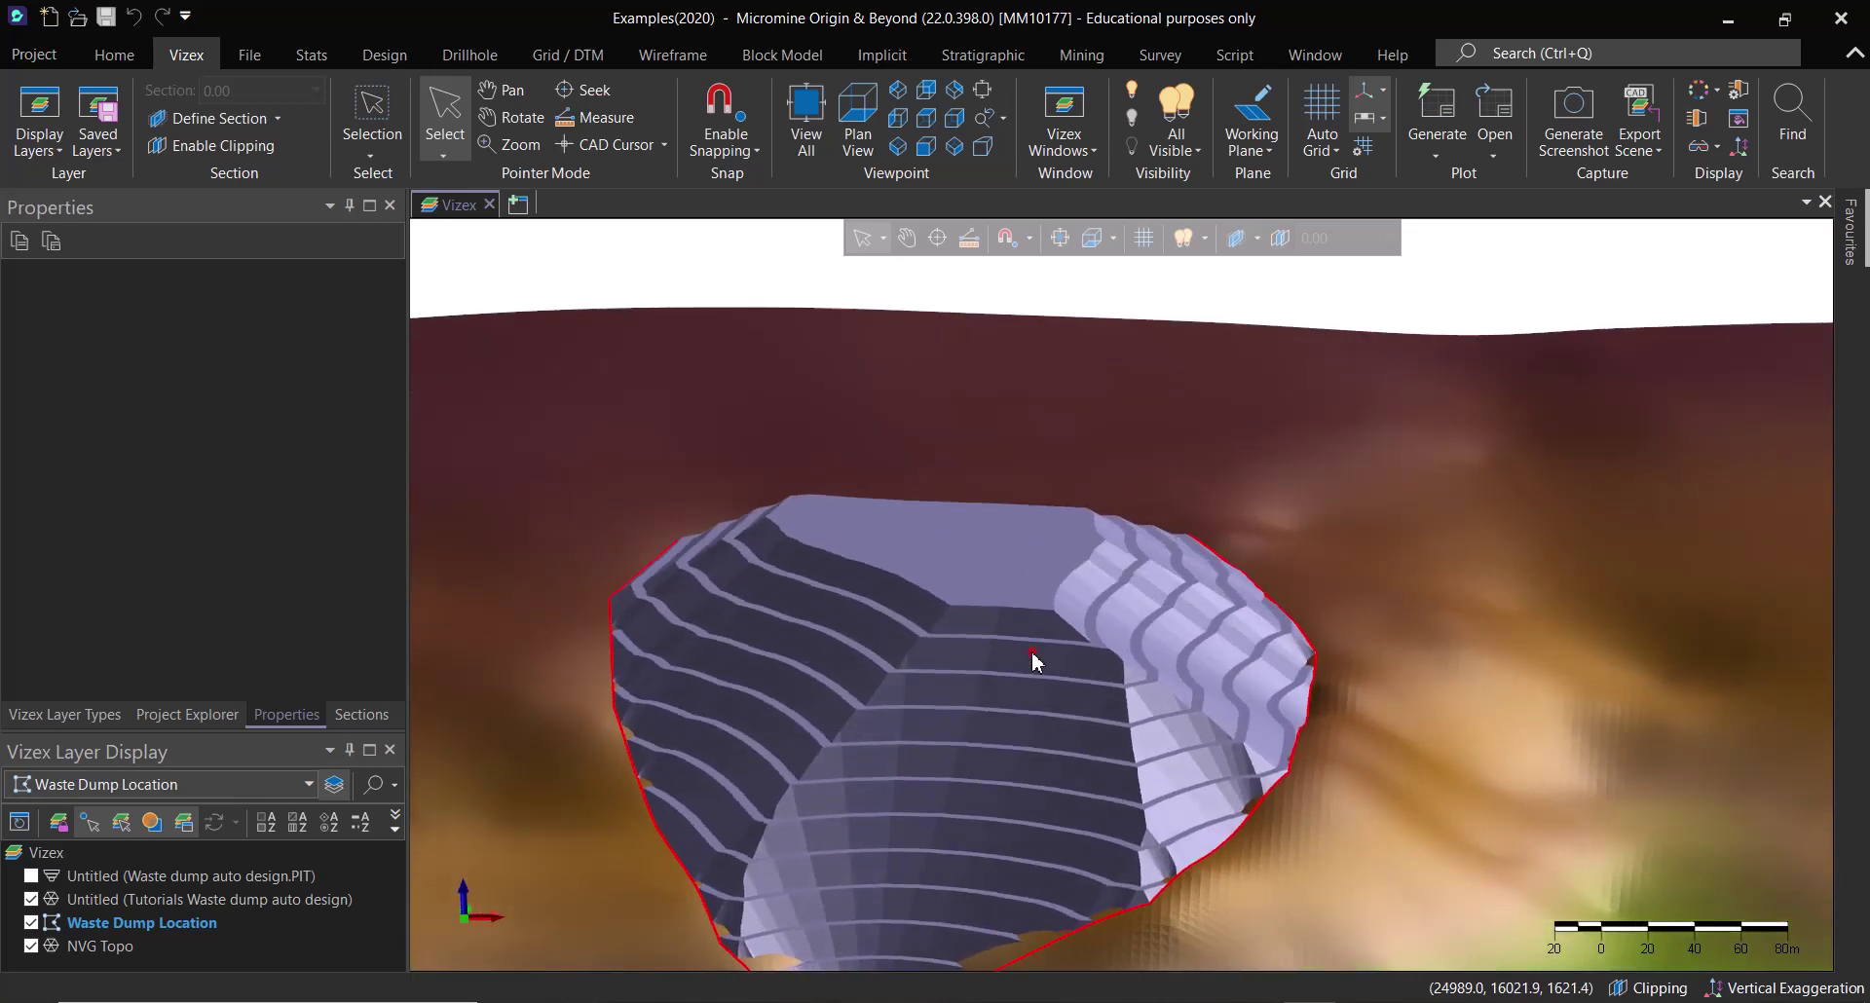
pyautogui.click(1033, 655)
pyautogui.click(254, 564)
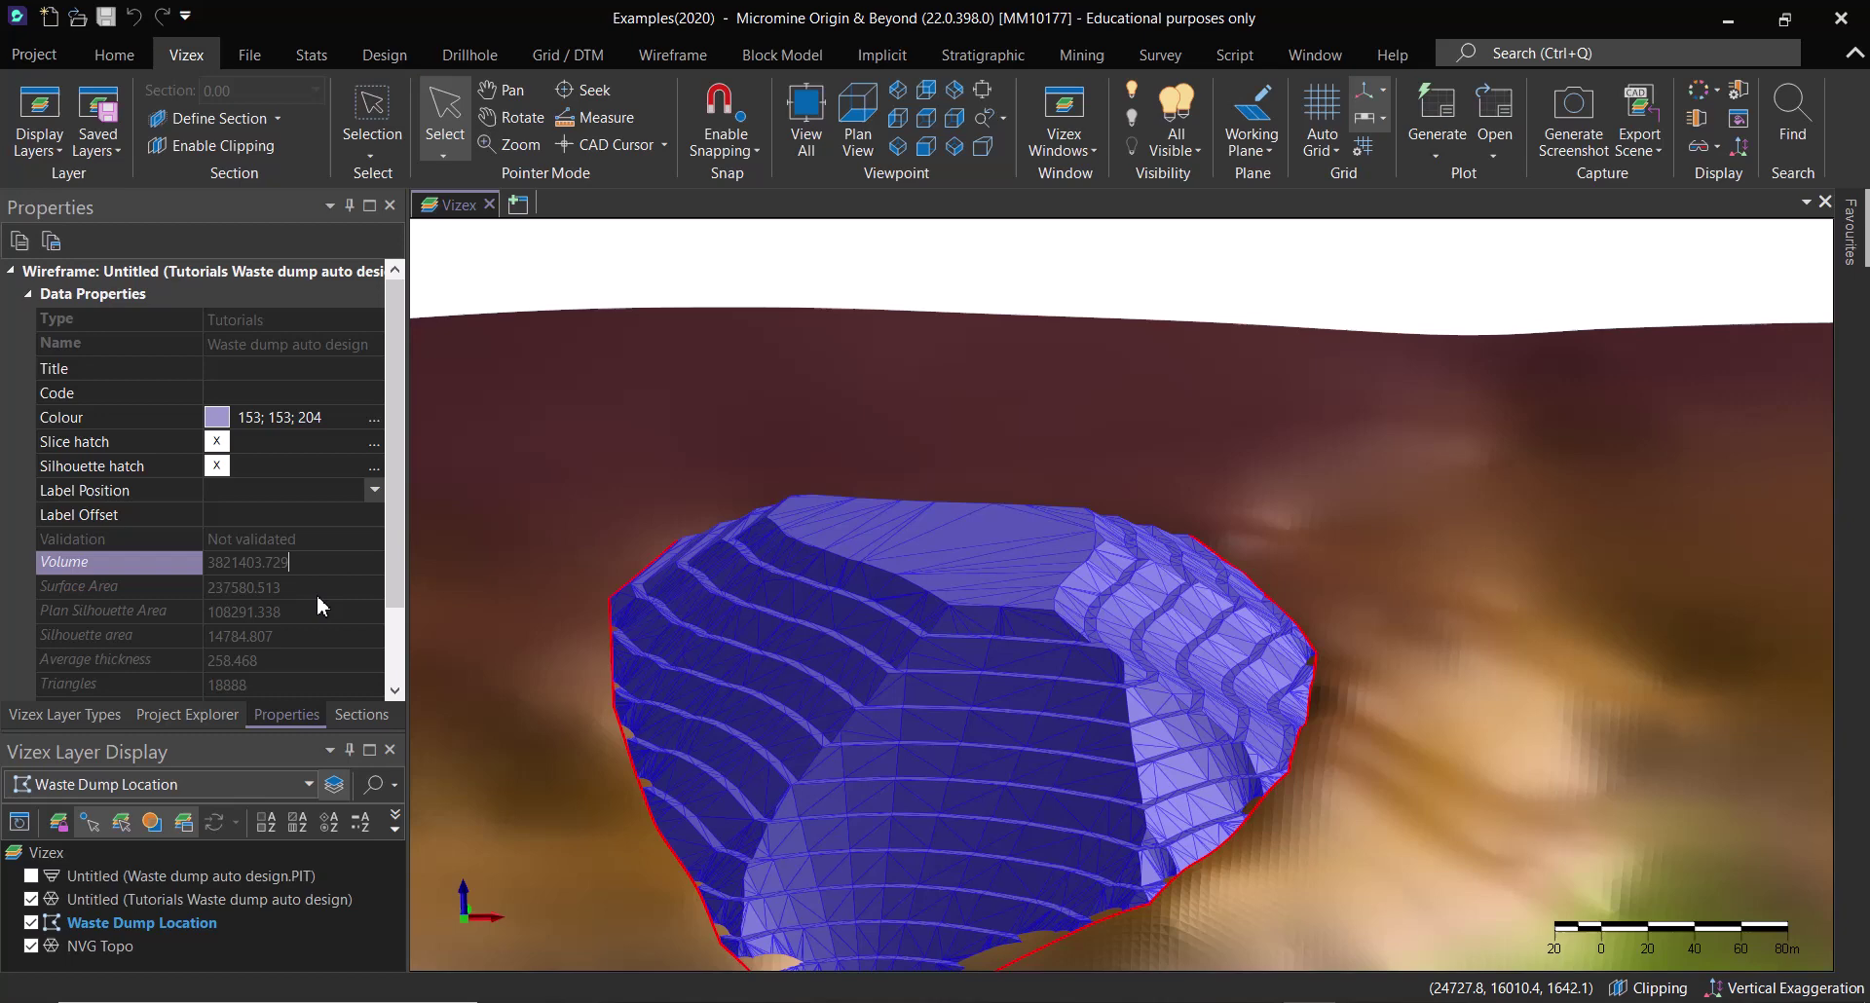
pyautogui.doubleClick(311, 558)
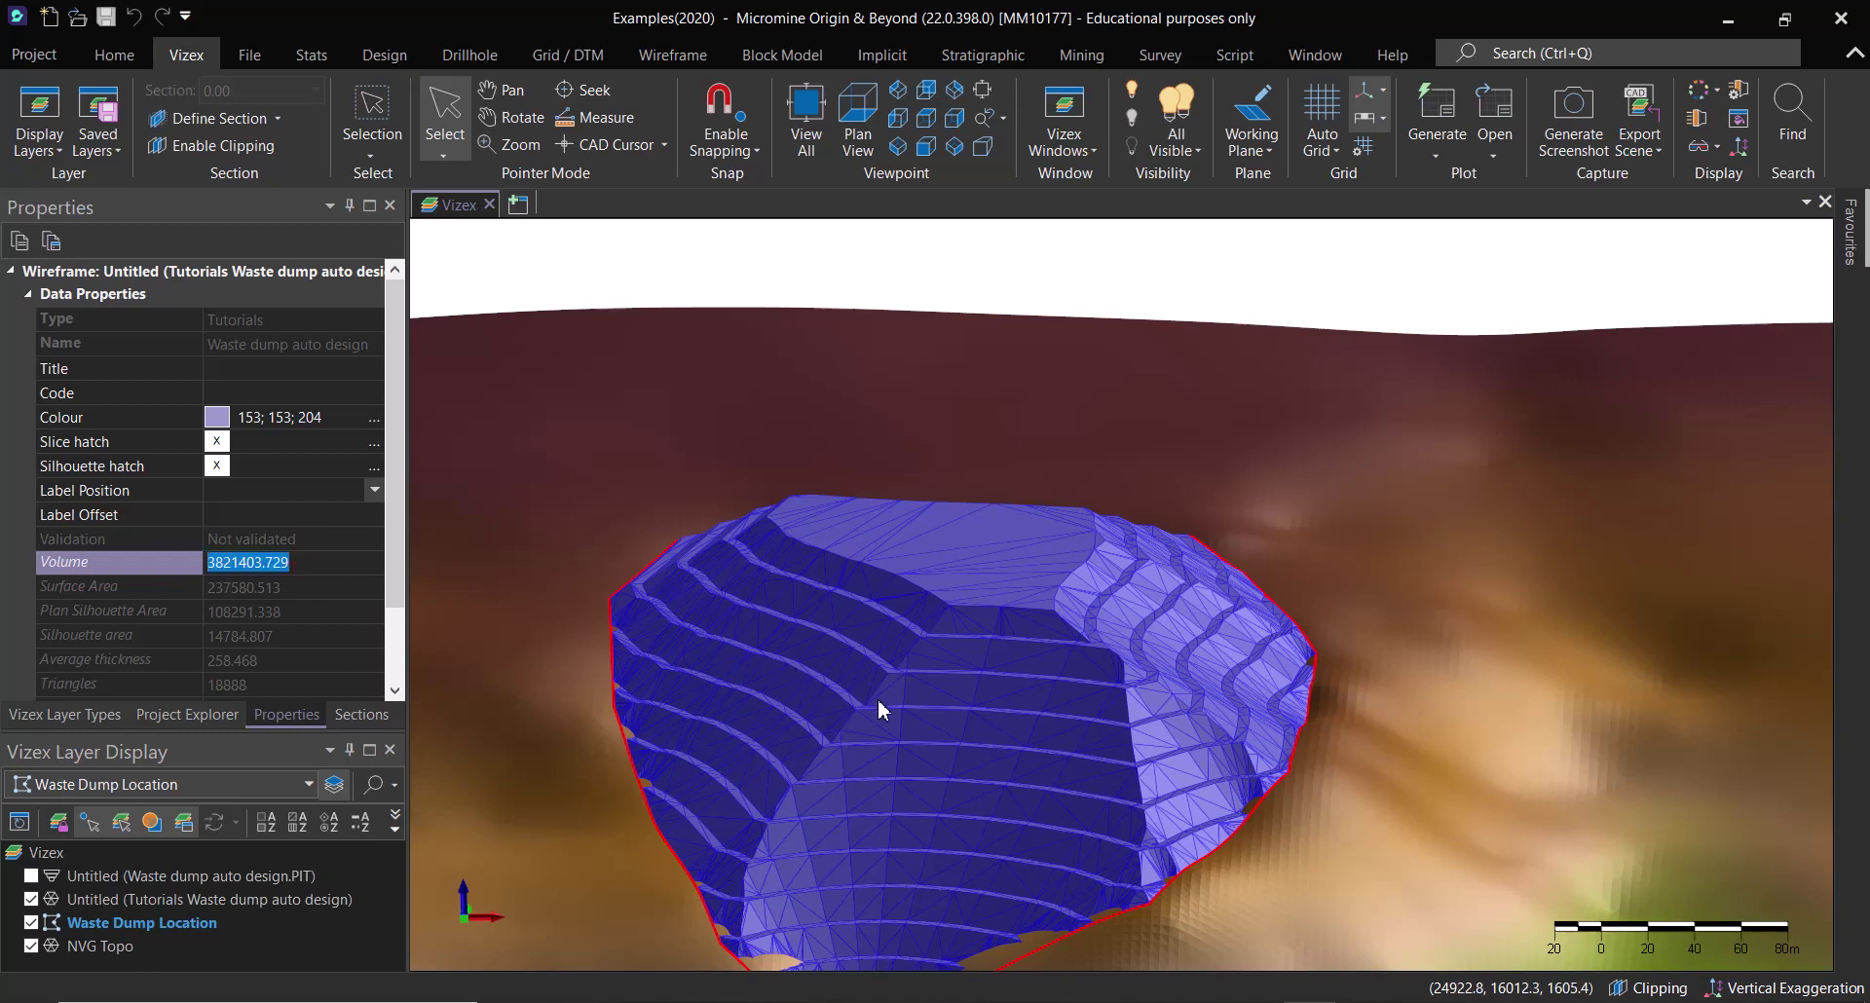
pyautogui.moveTo(882, 709); pyautogui.dragTo(745, 756, button='middle')
pyautogui.moveTo(1057, 713); pyautogui.dragTo(1102, 635, button='middle')
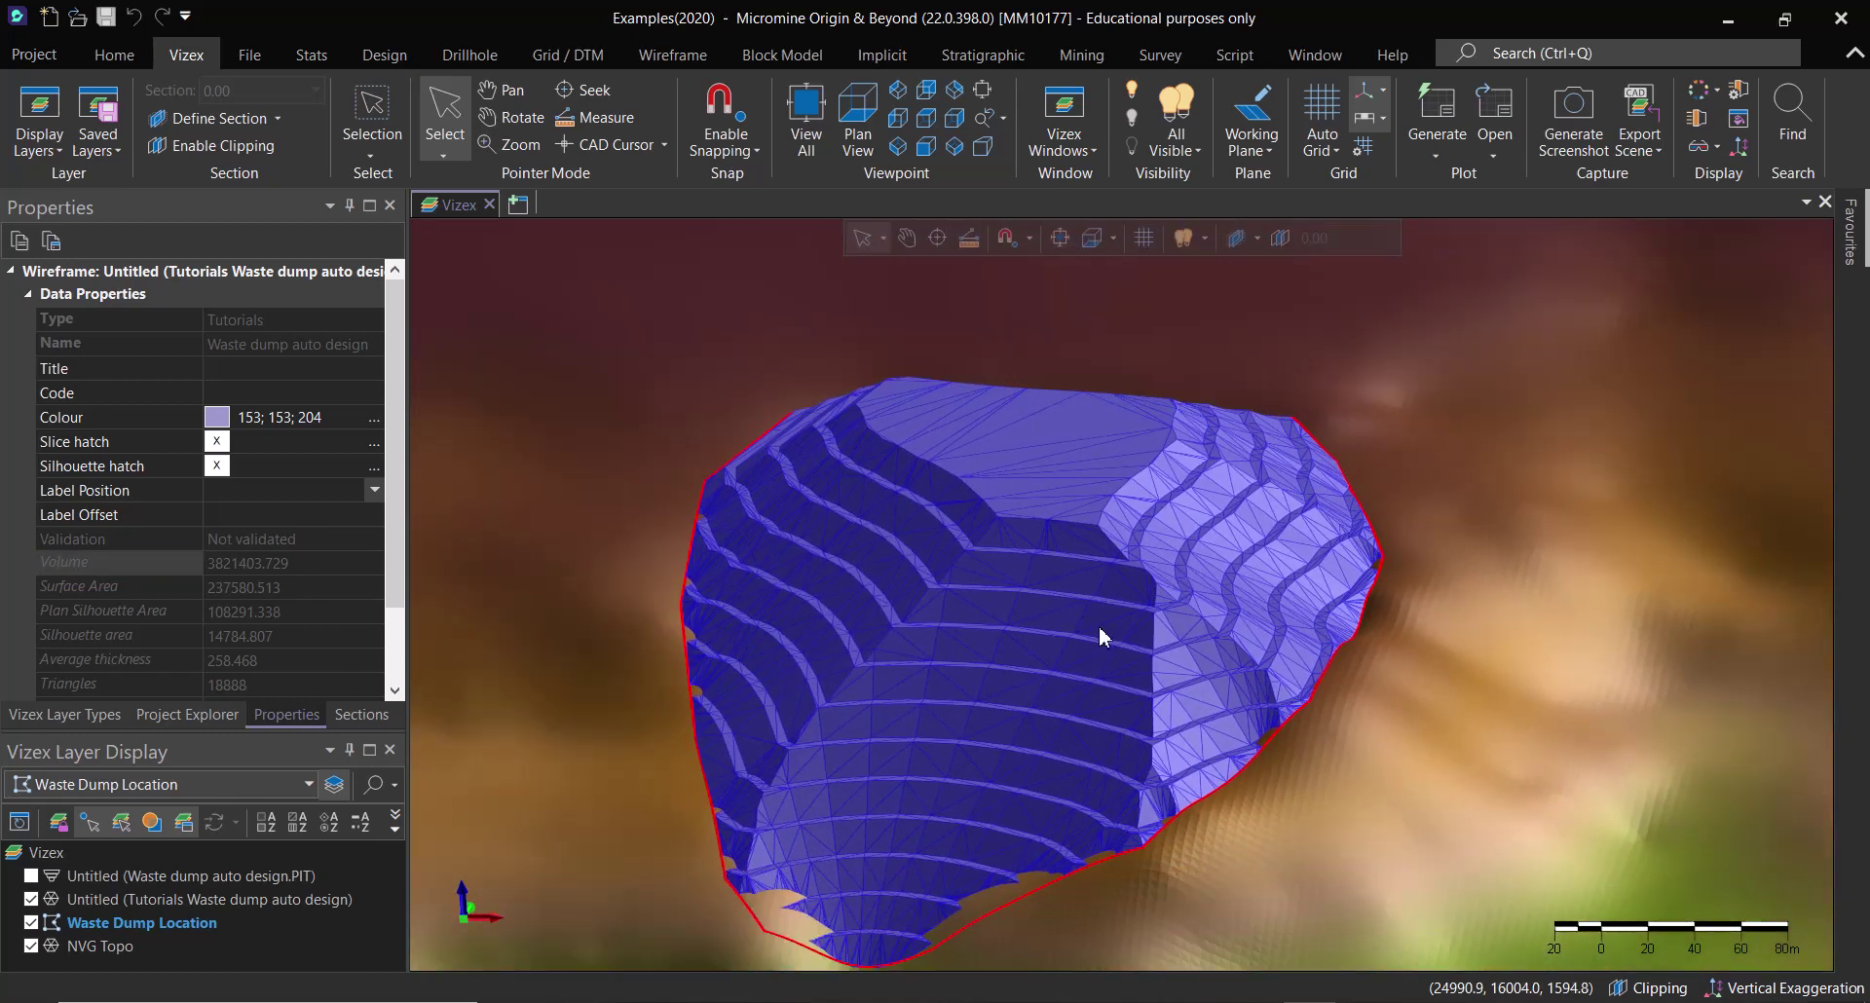
pyautogui.scroll(-2, 990, 763)
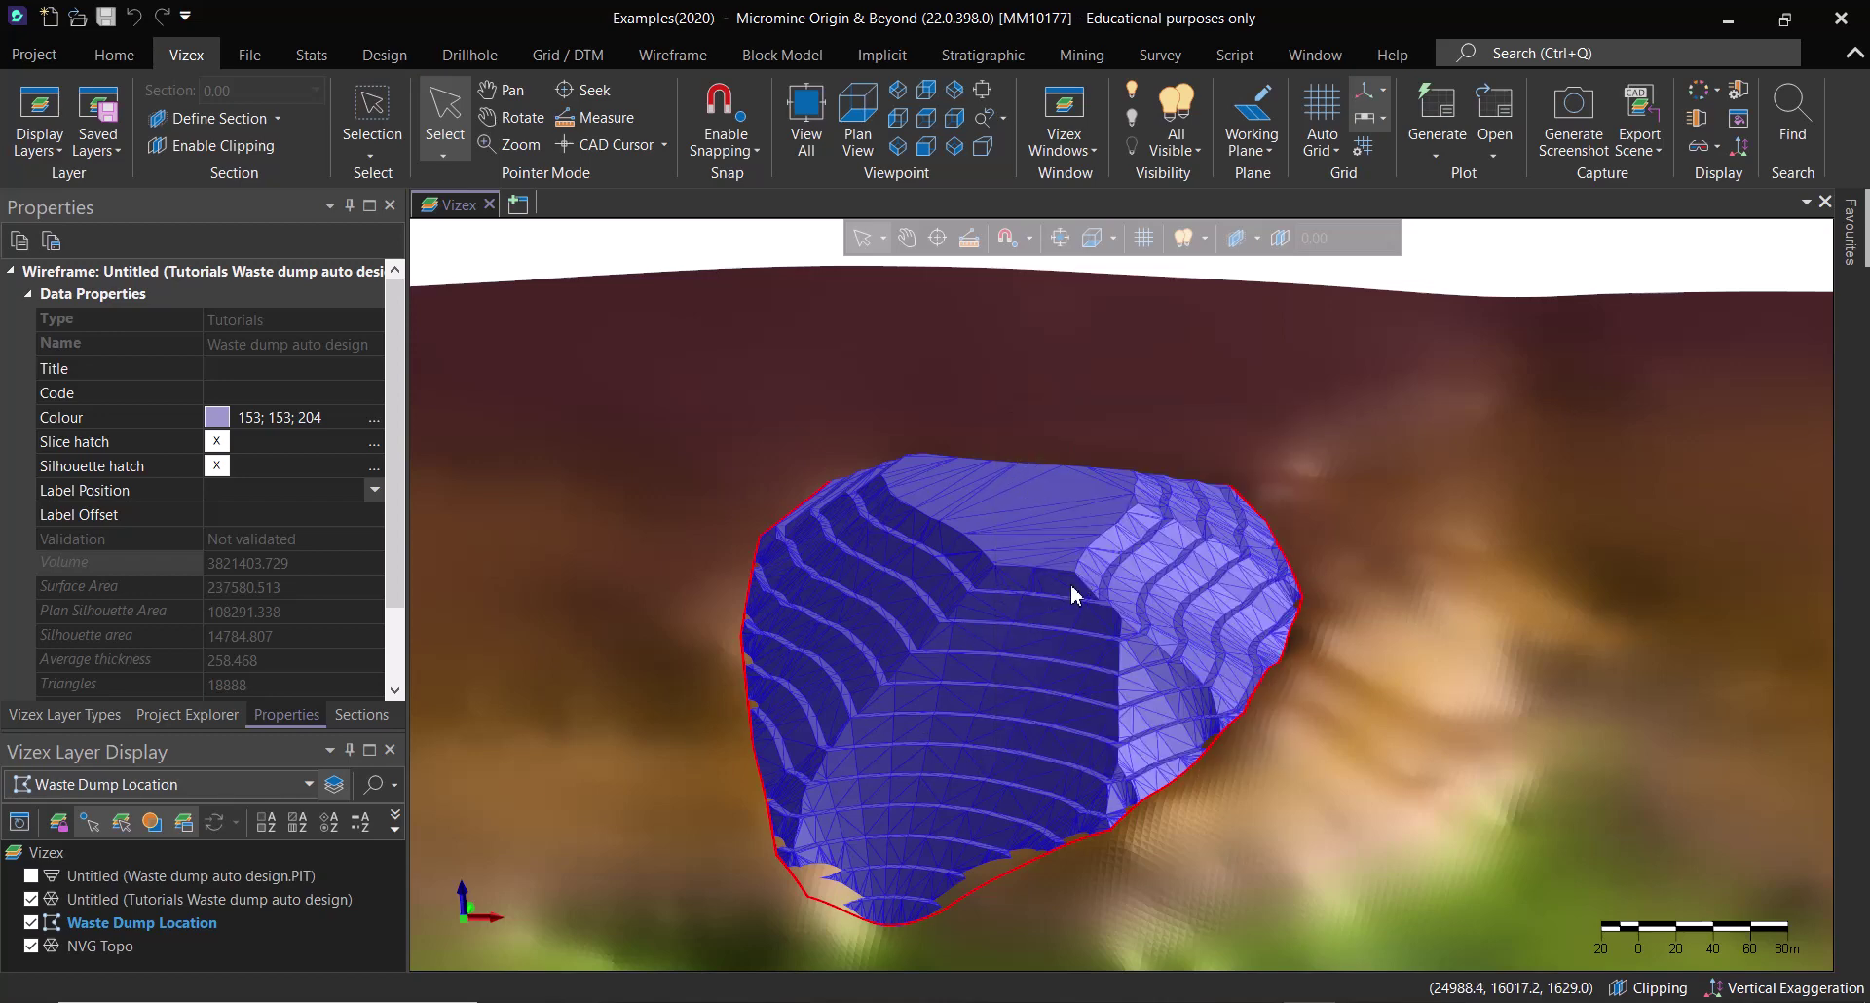
pyautogui.moveTo(1063, 708); pyautogui.dragTo(1048, 670, button='middle')
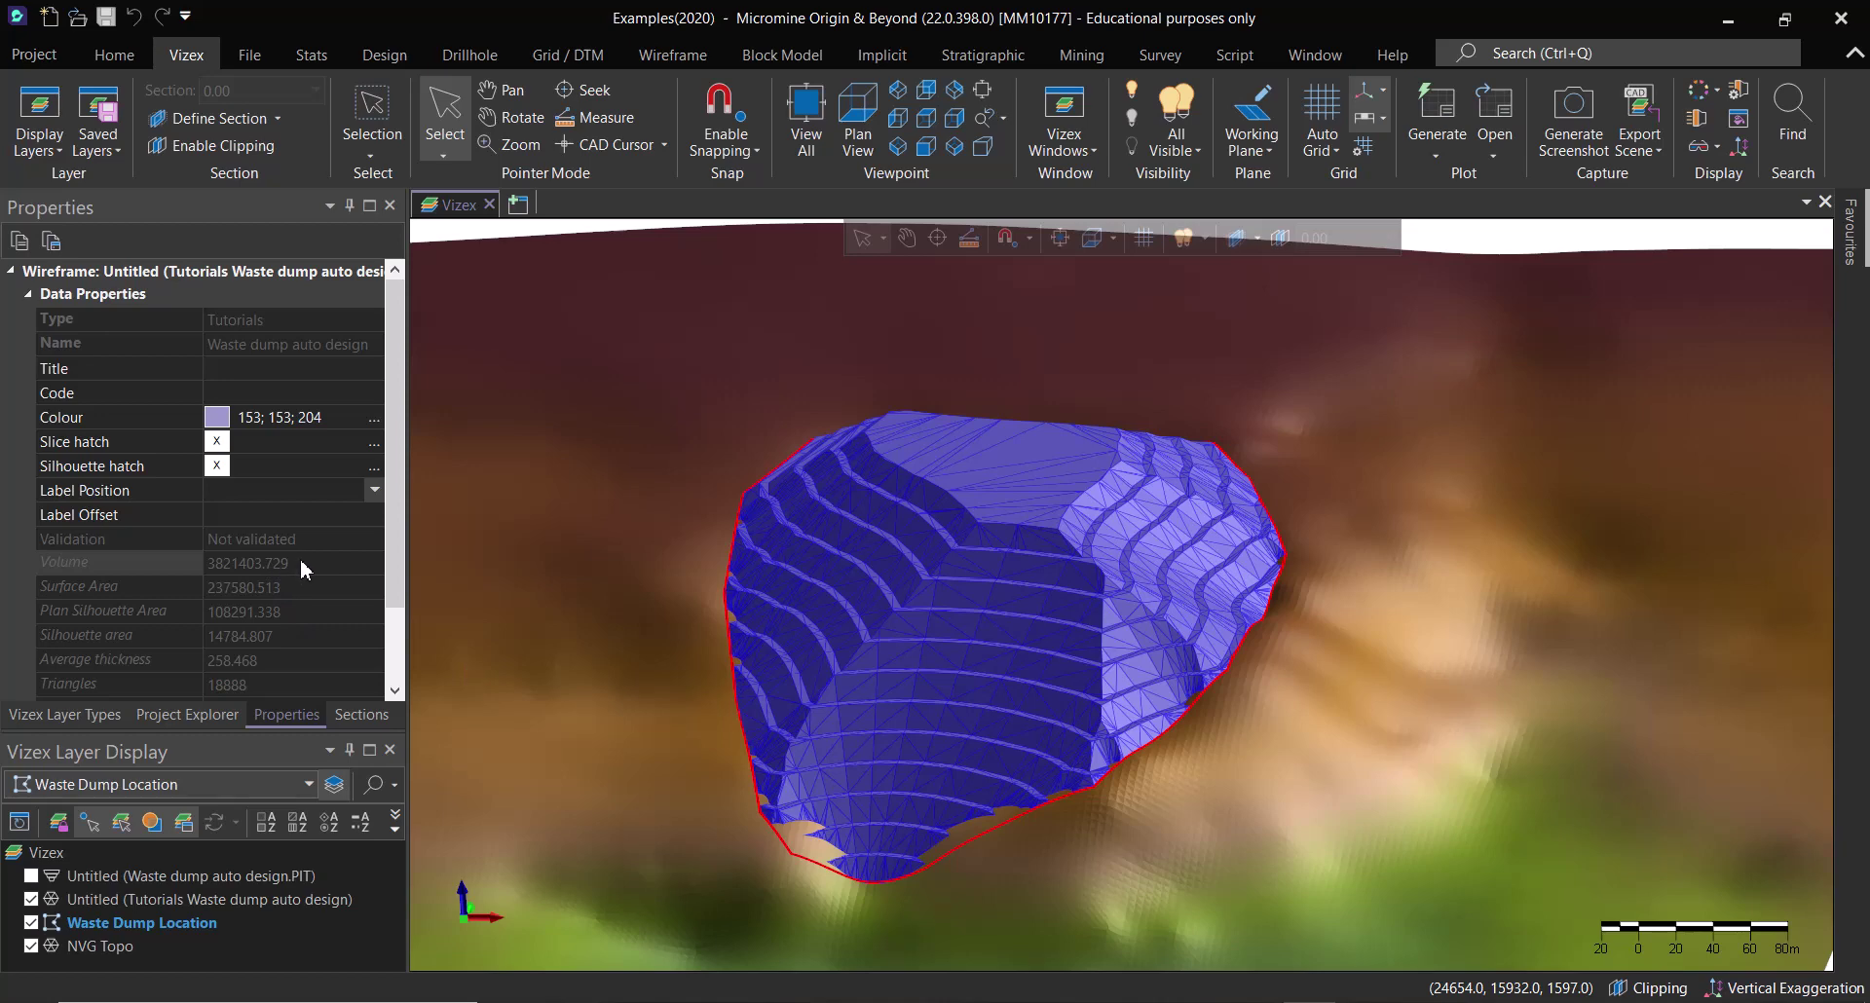
pyautogui.moveTo(1145, 638); pyautogui.dragTo(1150, 678, button='middle')
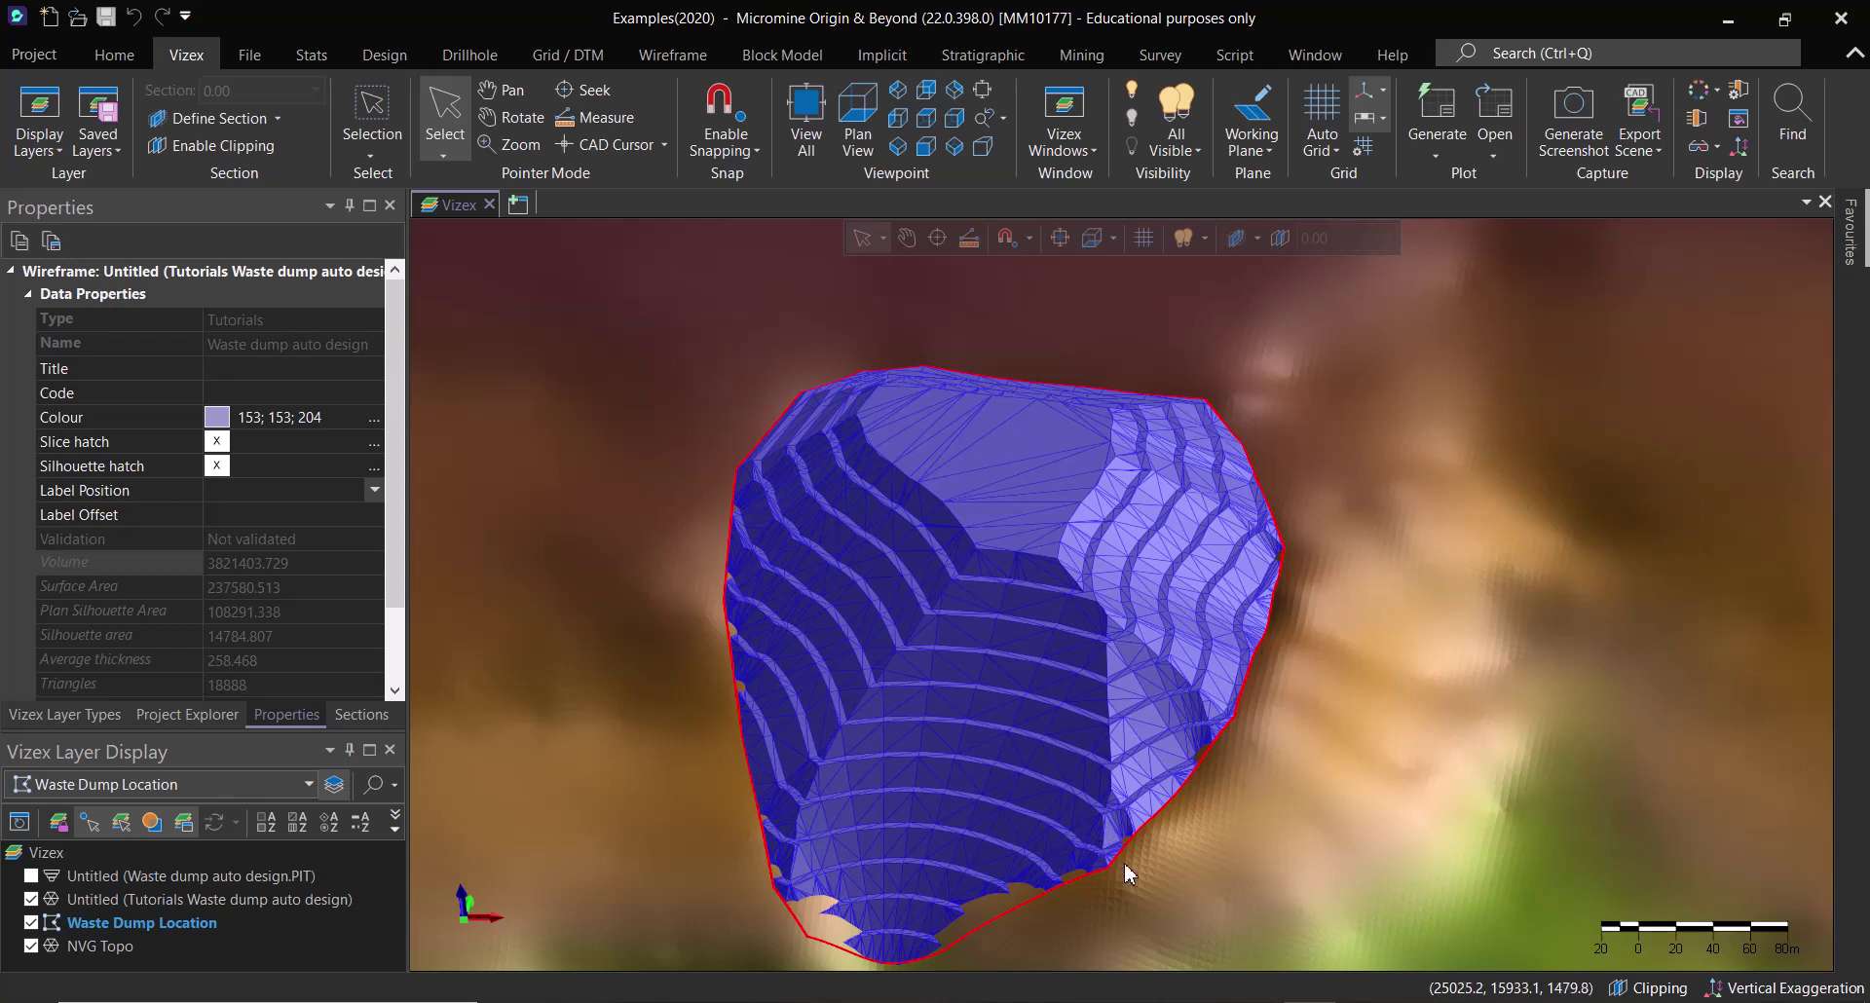
pyautogui.scroll(-2, 989, 670)
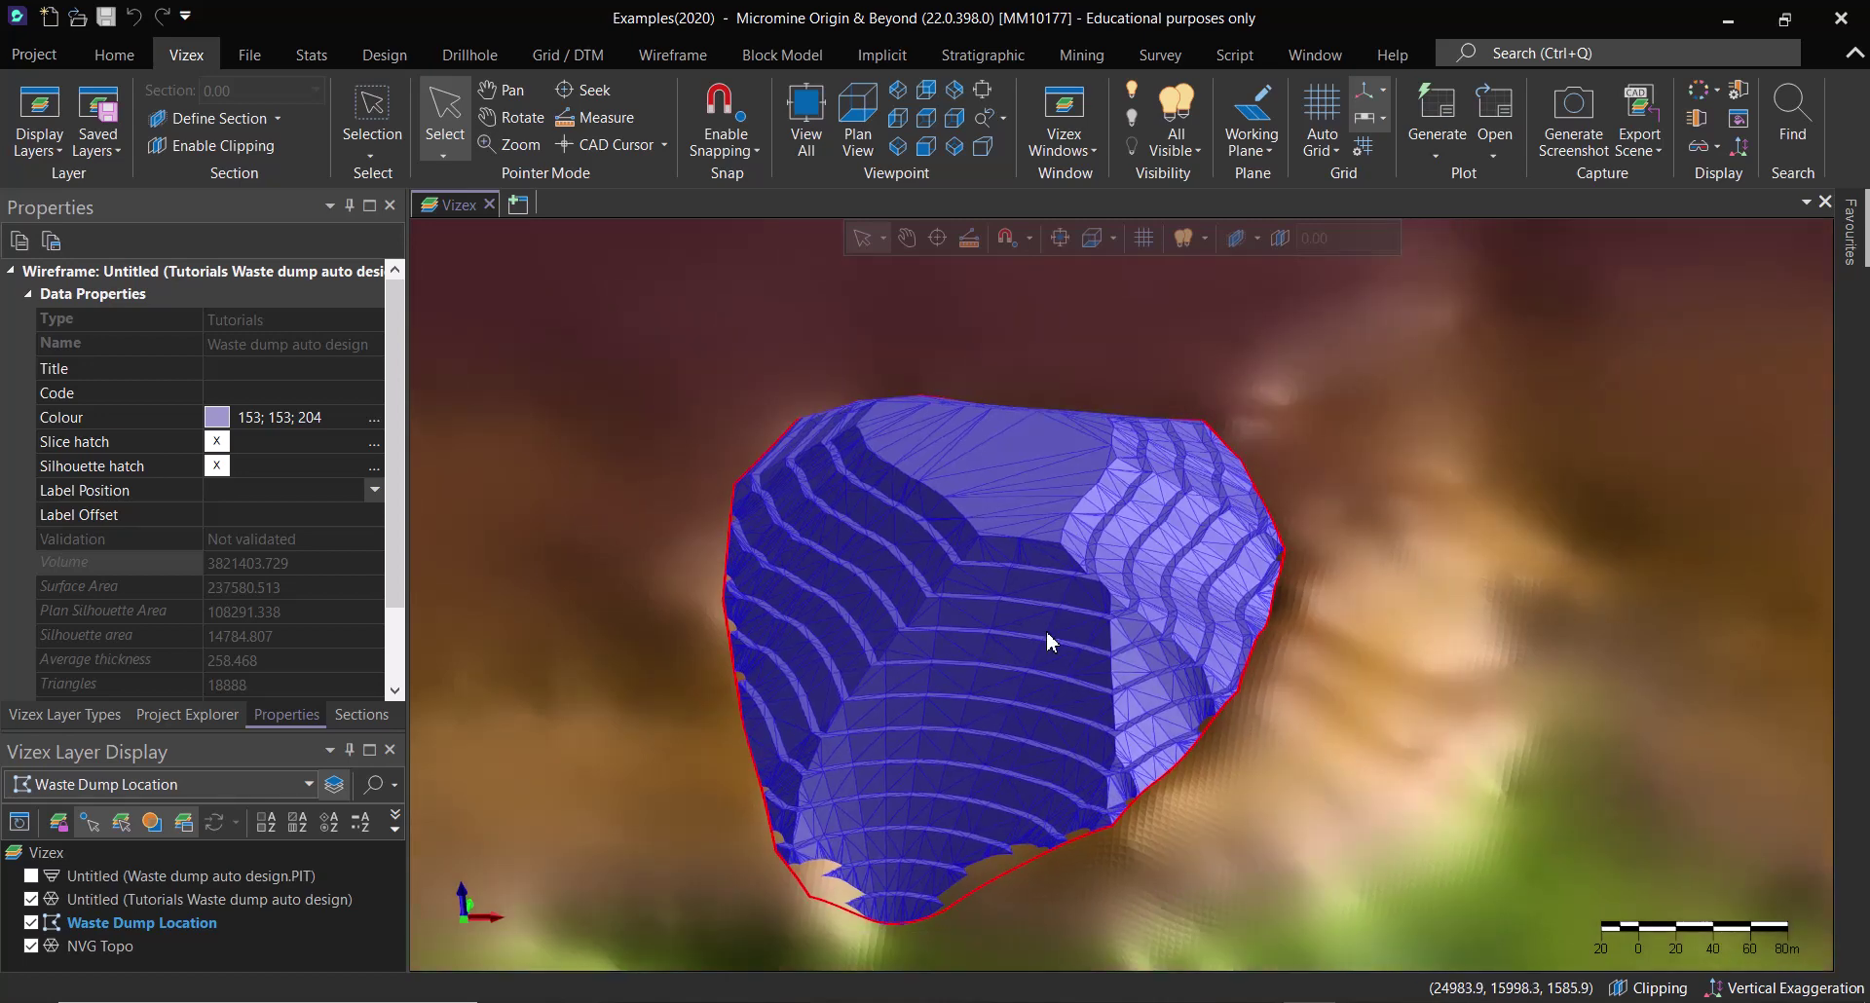
pyautogui.scroll(-3, 1203, 450)
pyautogui.click(908, 308)
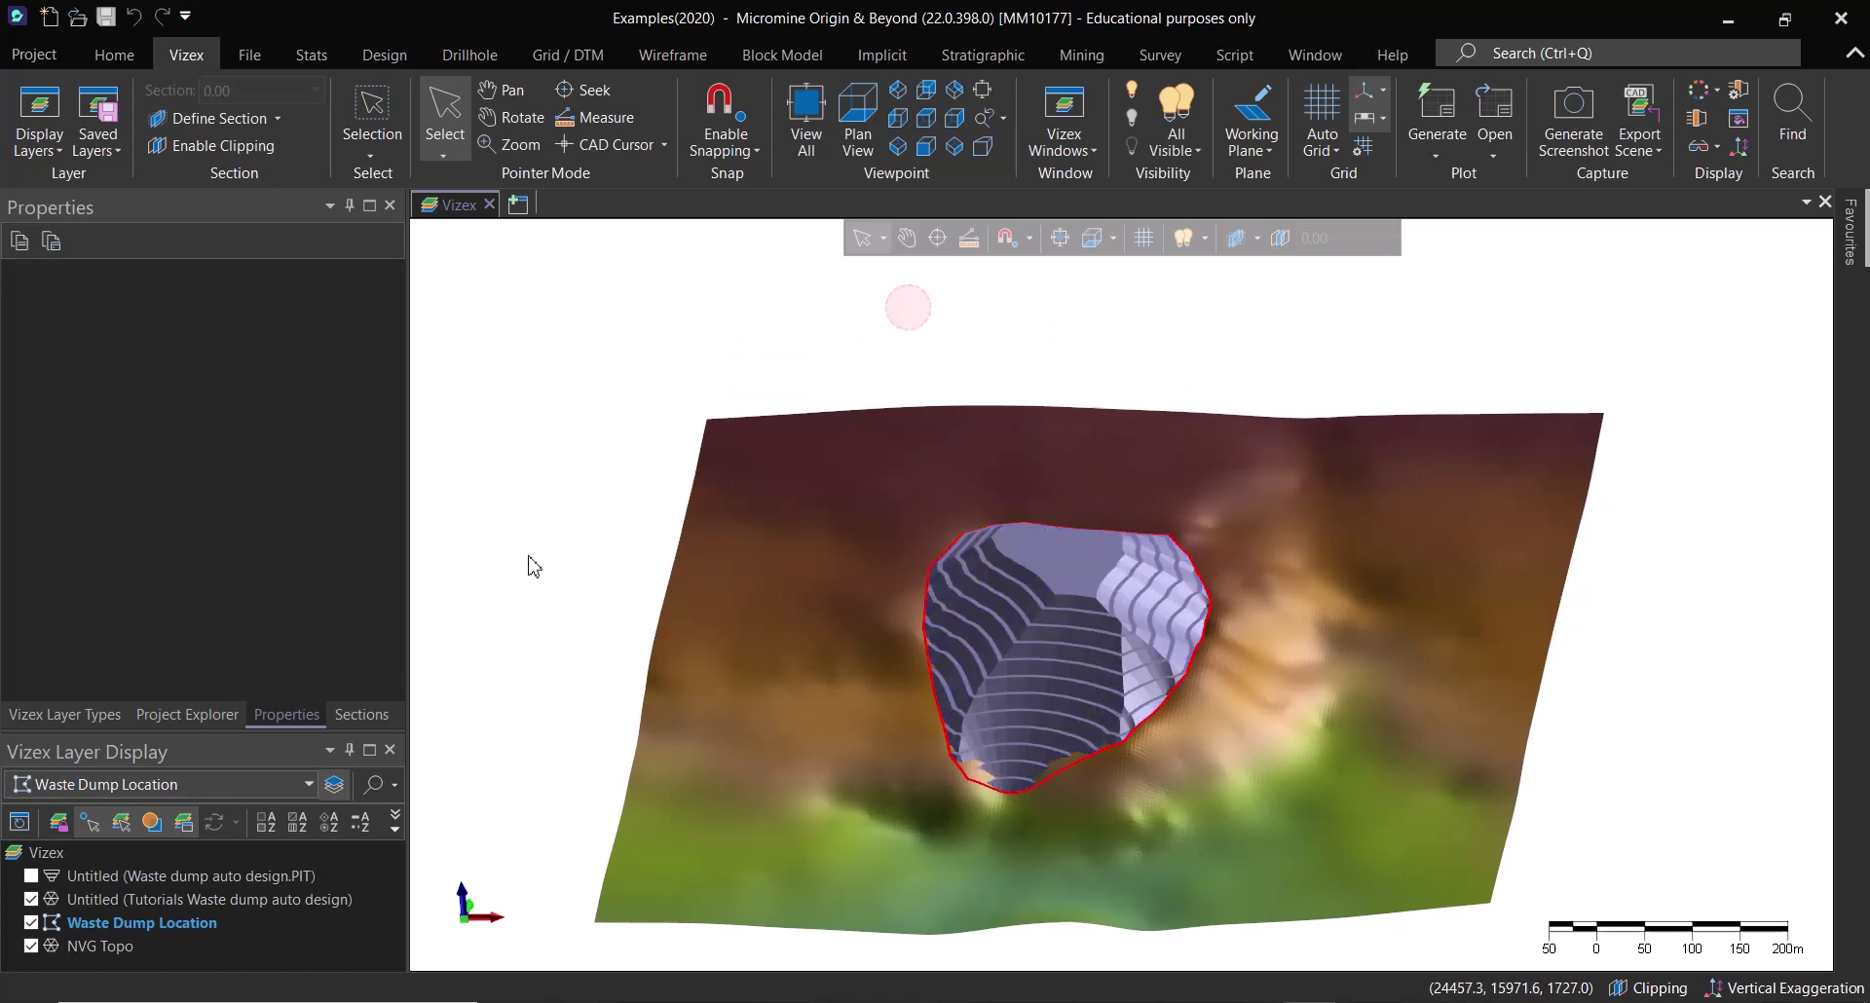
# - Show the Waste dump auto design.PIT strings, hide the wireframe, and select the inner CREST string
pyautogui.click(31, 878)
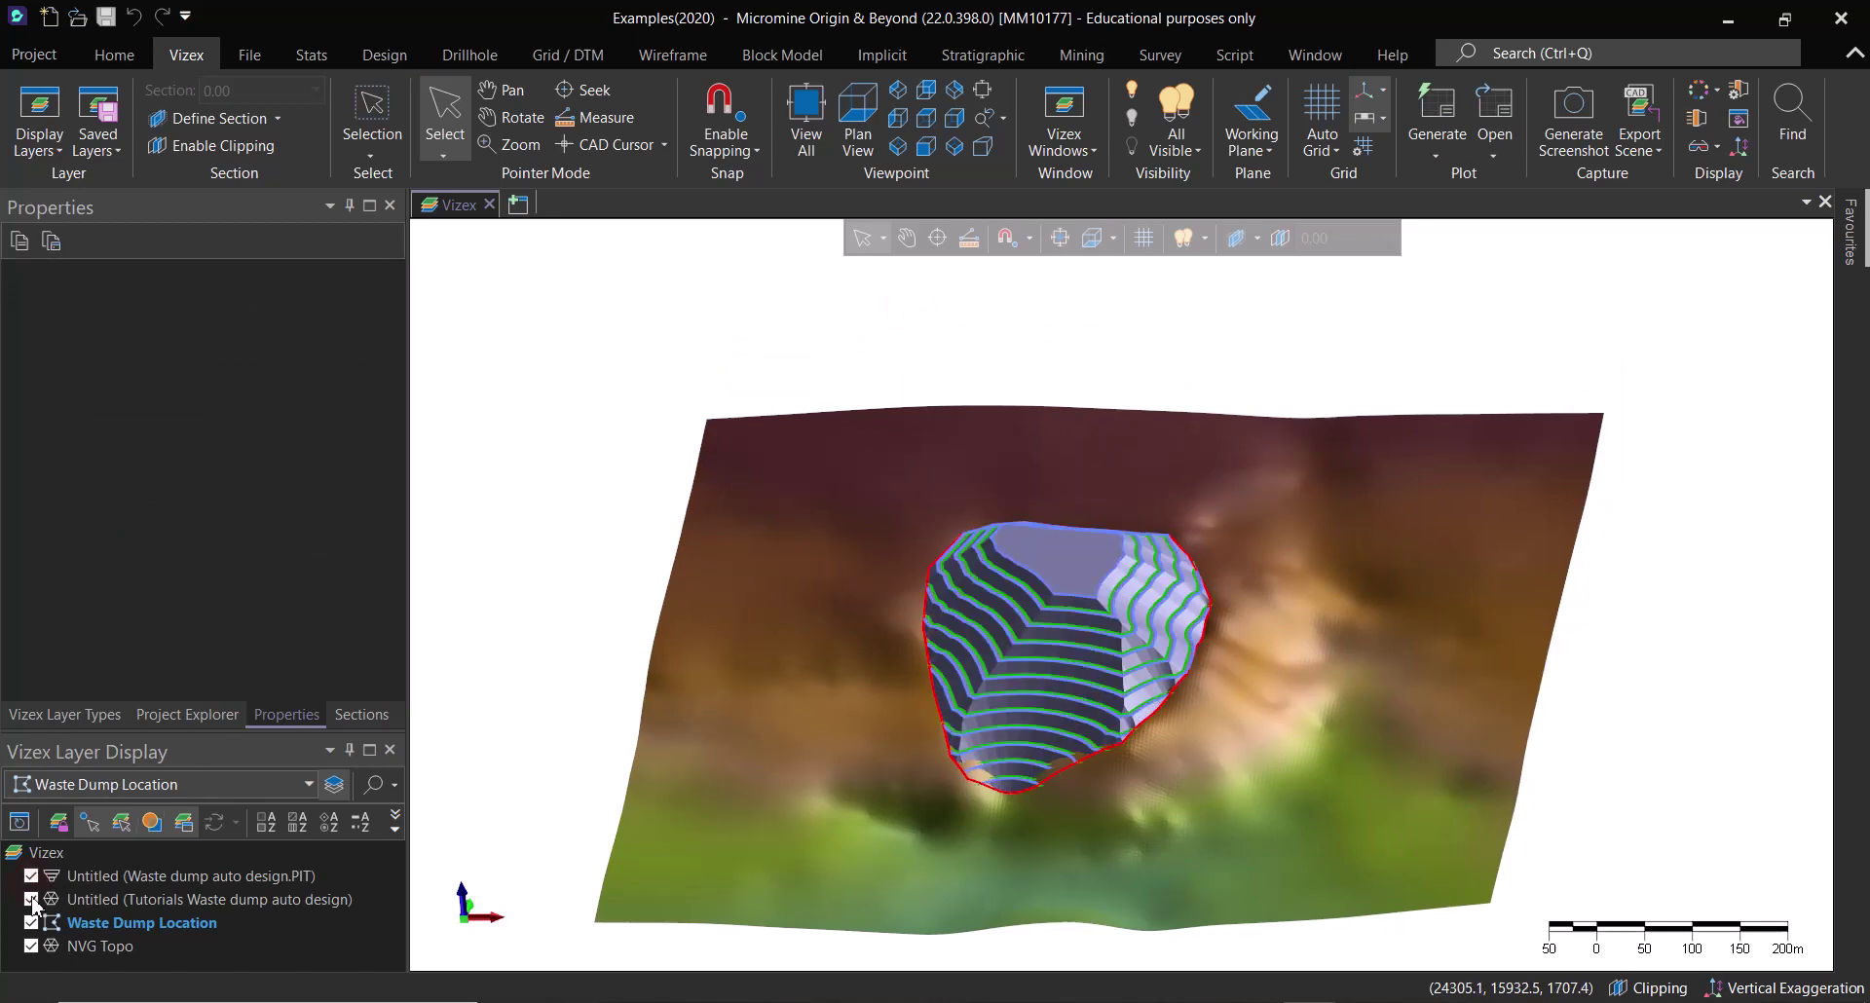
pyautogui.click(31, 901)
pyautogui.moveTo(828, 877)
pyautogui.mouseDown(button='middle')
pyautogui.moveTo(1059, 726)
pyautogui.moveTo(982, 732)
pyautogui.moveTo(1219, 497)
pyautogui.moveTo(1127, 596)
pyautogui.moveTo(1023, 597)
pyautogui.mouseUp(button='middle')
pyautogui.click(1097, 584)
pyautogui.click(1093, 585)
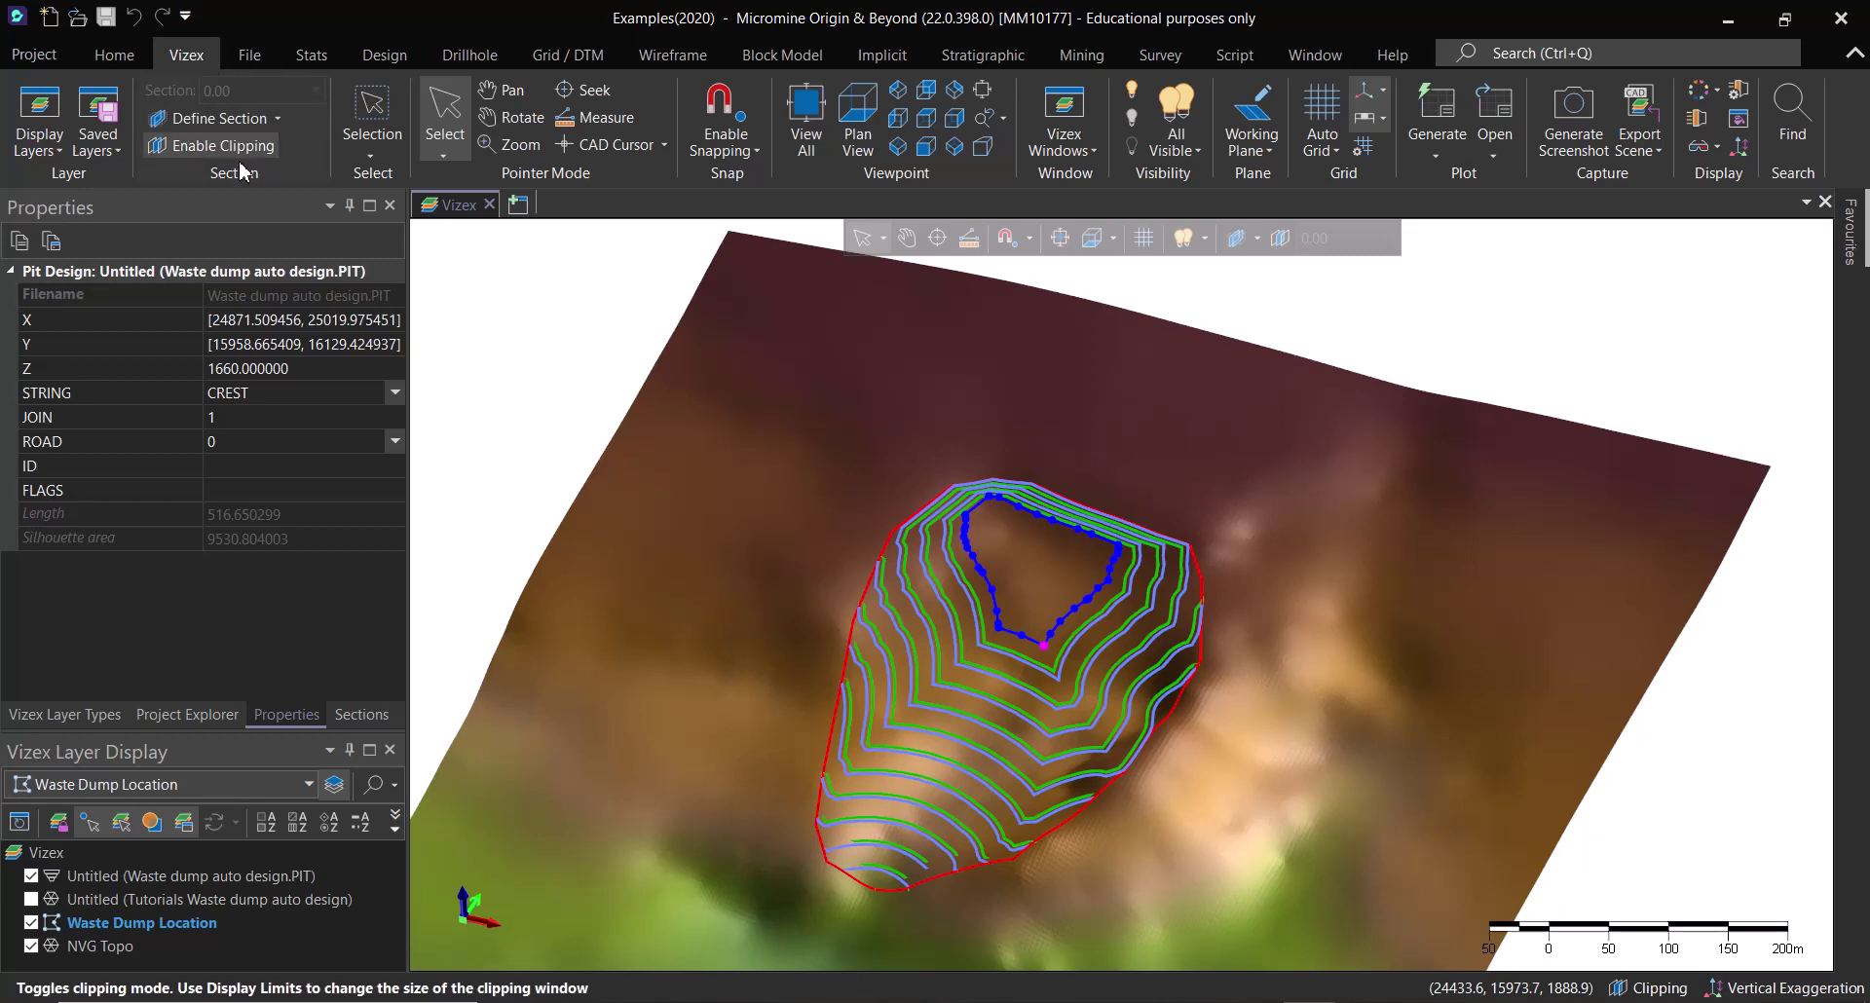
pyautogui.click(308, 784)
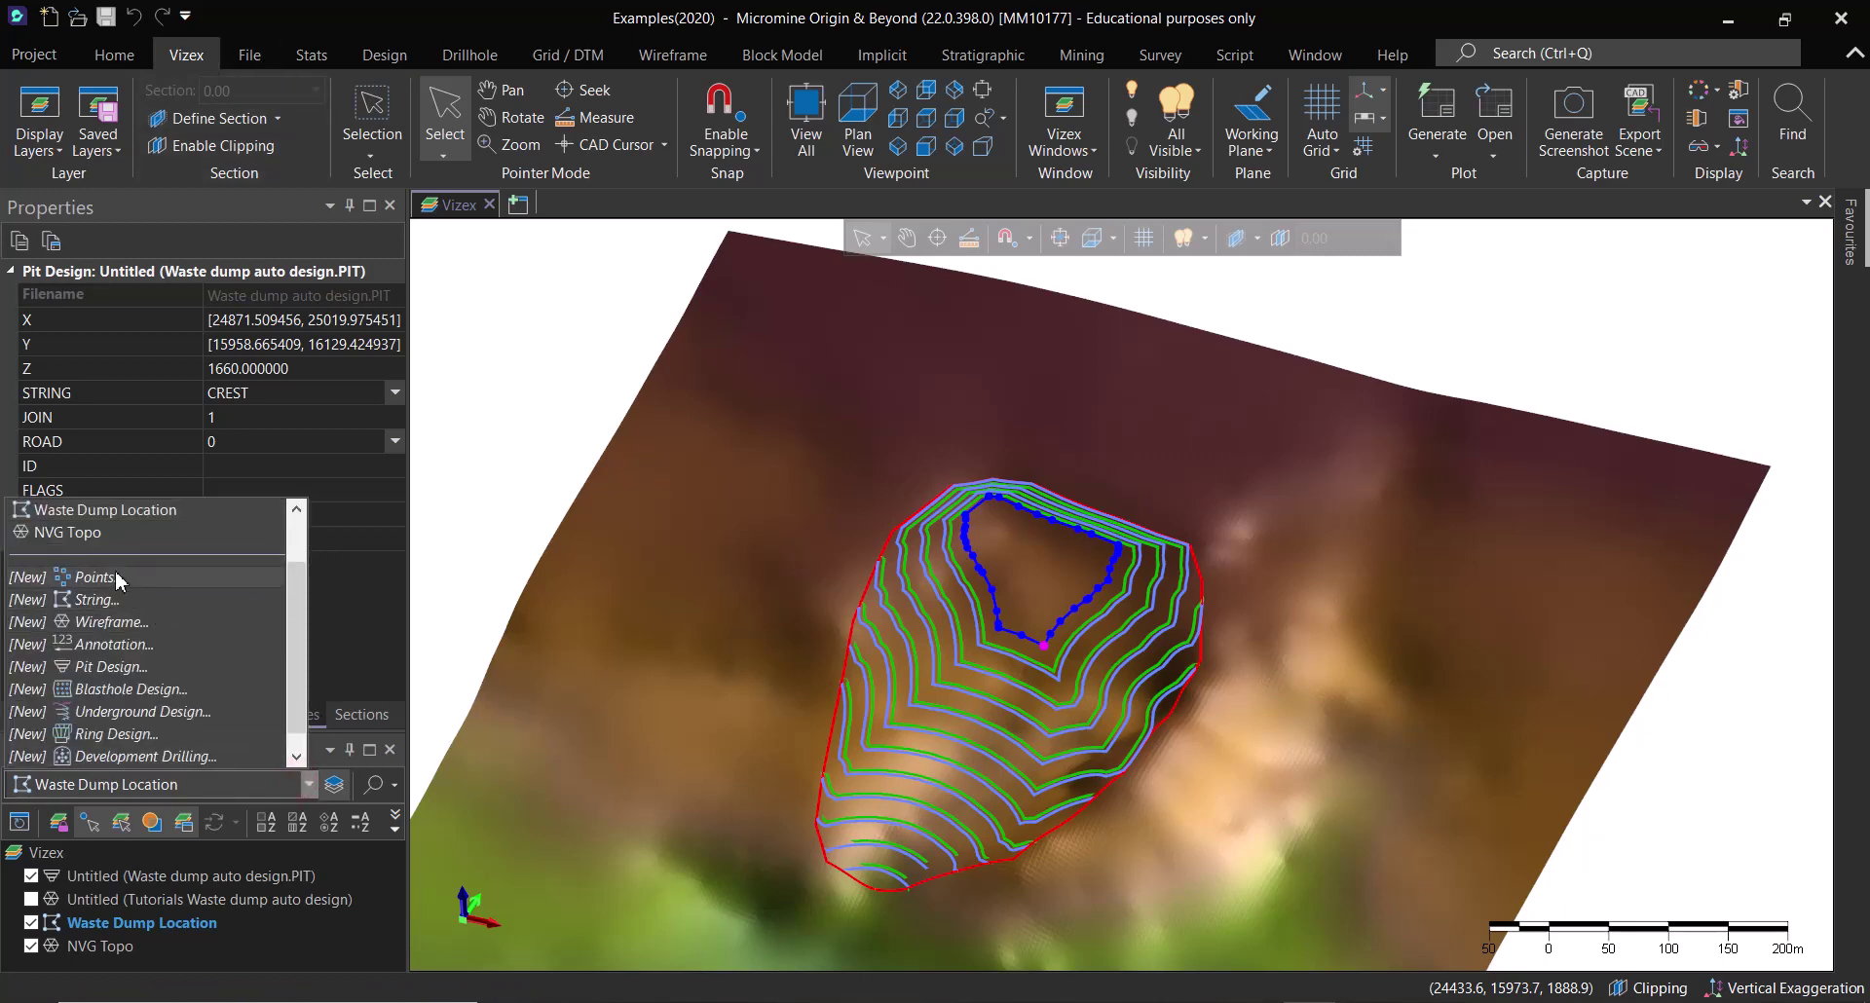
pyautogui.click(211, 848)
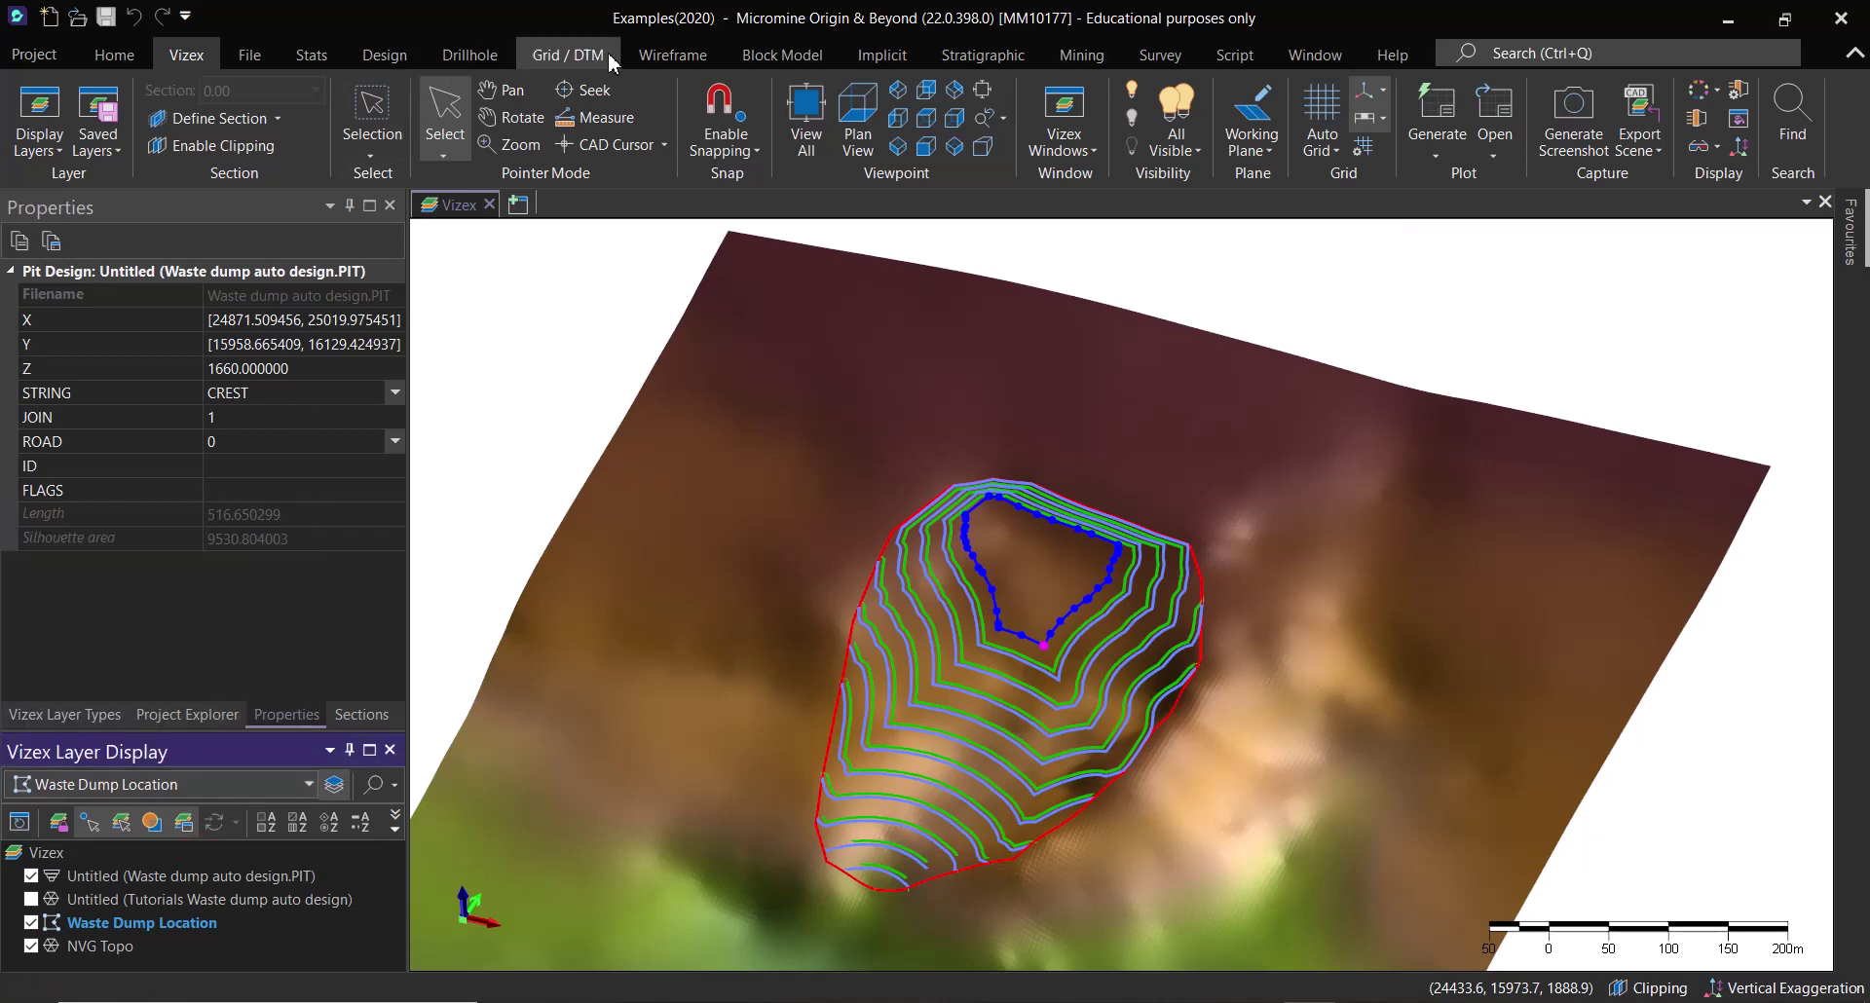
# - Copy the selected crest string to the active Waste Dump Location layer, inspect it in 3D, then deselect
pyautogui.click(386, 56)
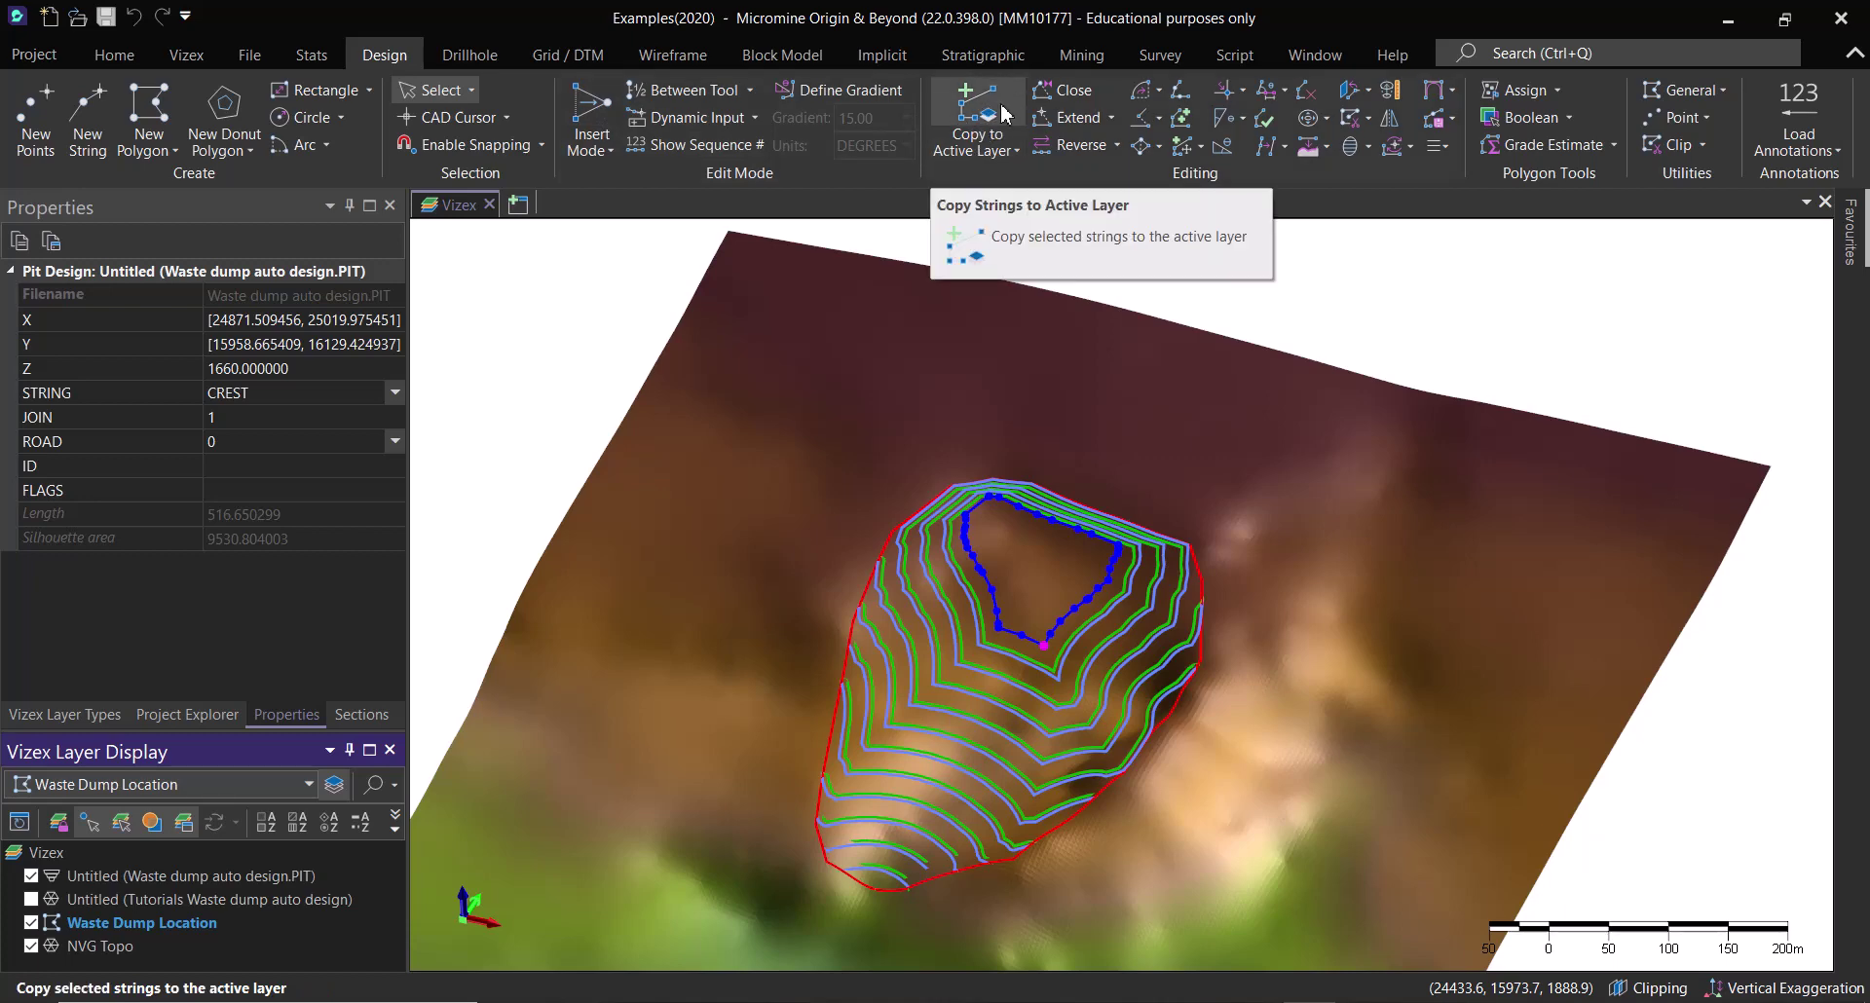
pyautogui.click(989, 139)
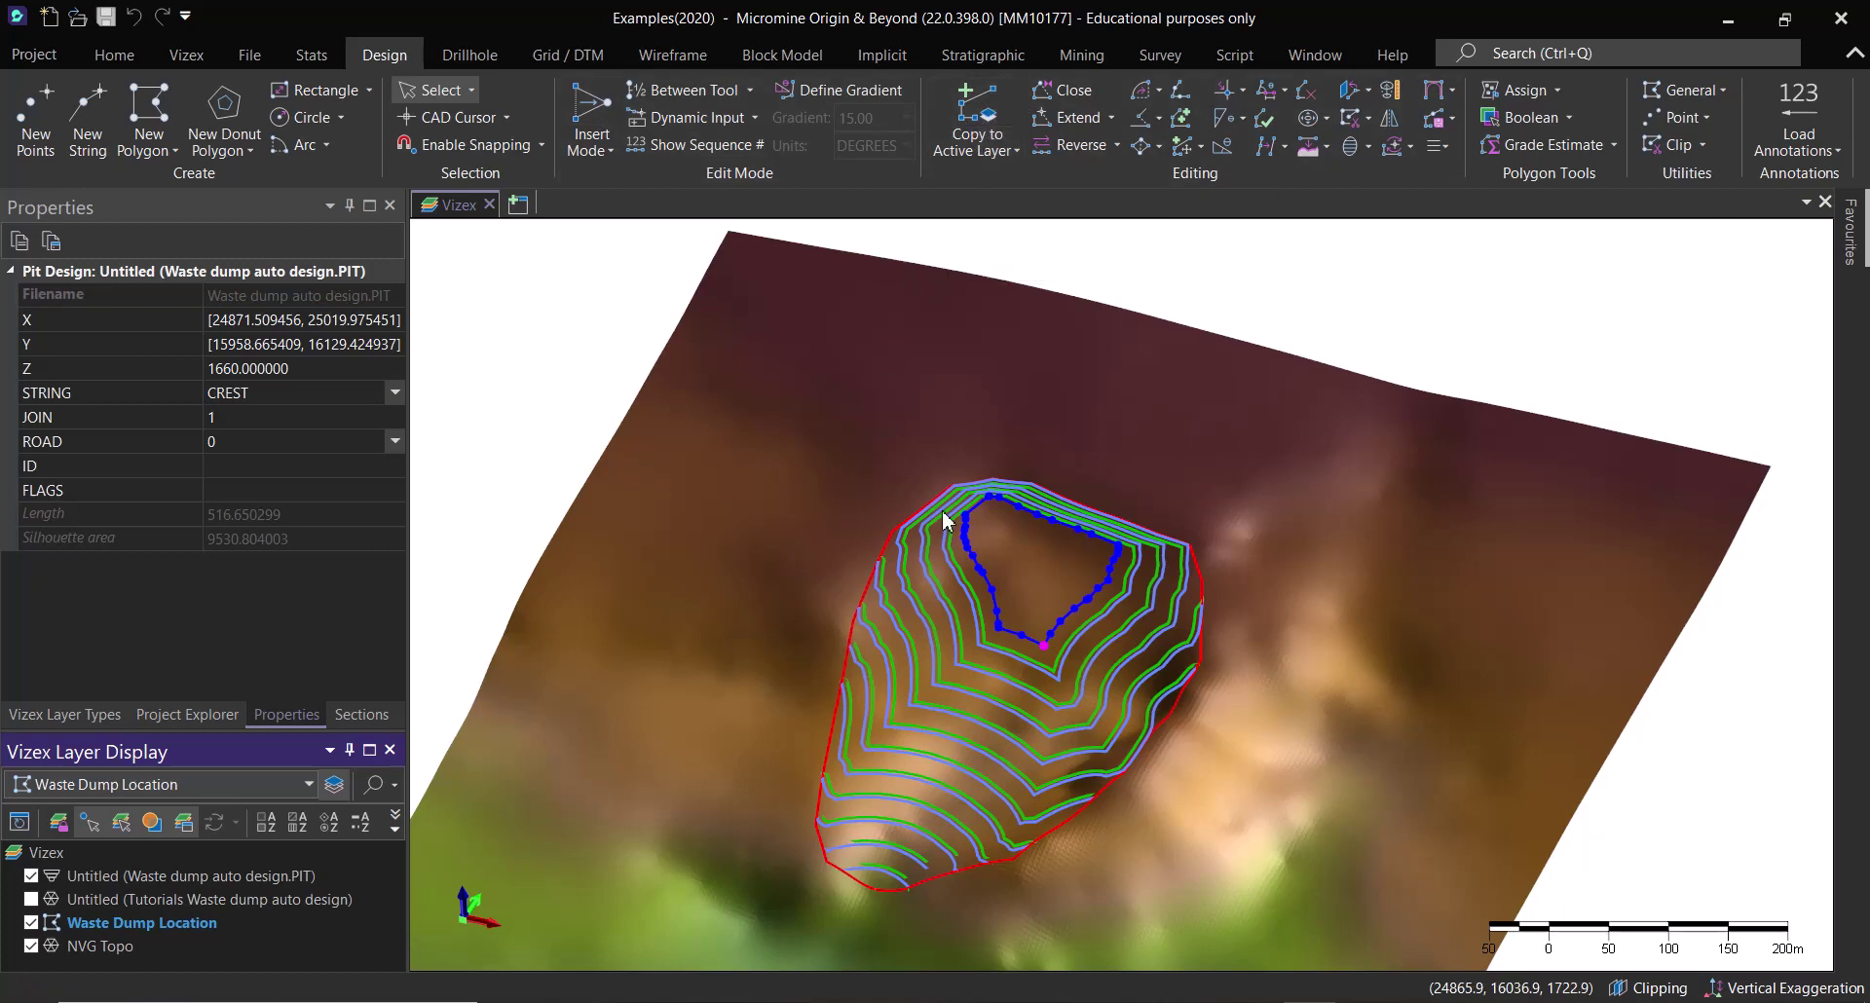
pyautogui.moveTo(1043, 531); pyautogui.dragTo(1225, 688, button='middle')
pyautogui.scroll(5, 1060, 580)
pyautogui.moveTo(1060, 580); pyautogui.dragTo(1362, 617, button='middle')
pyautogui.moveTo(1064, 763); pyautogui.dragTo(1480, 539, button='middle')
pyautogui.scroll(3, 1049, 721)
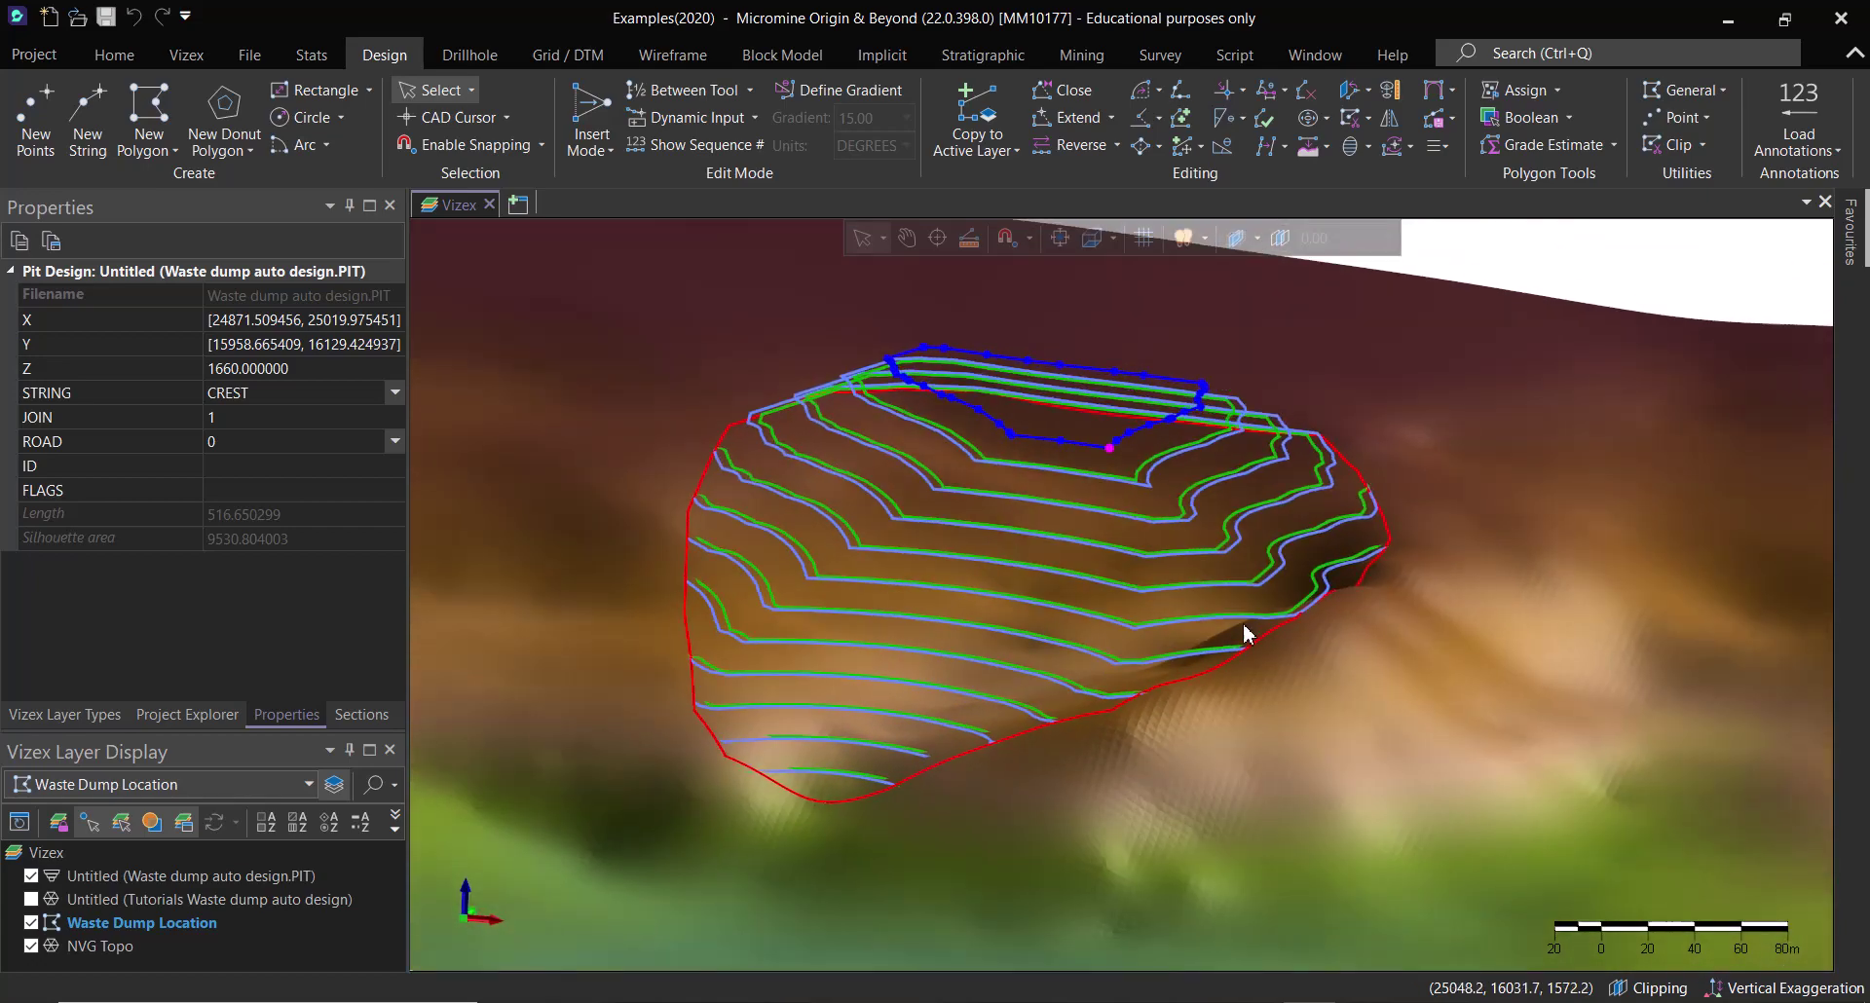
pyautogui.moveTo(1130, 760); pyautogui.dragTo(1211, 682, button='middle')
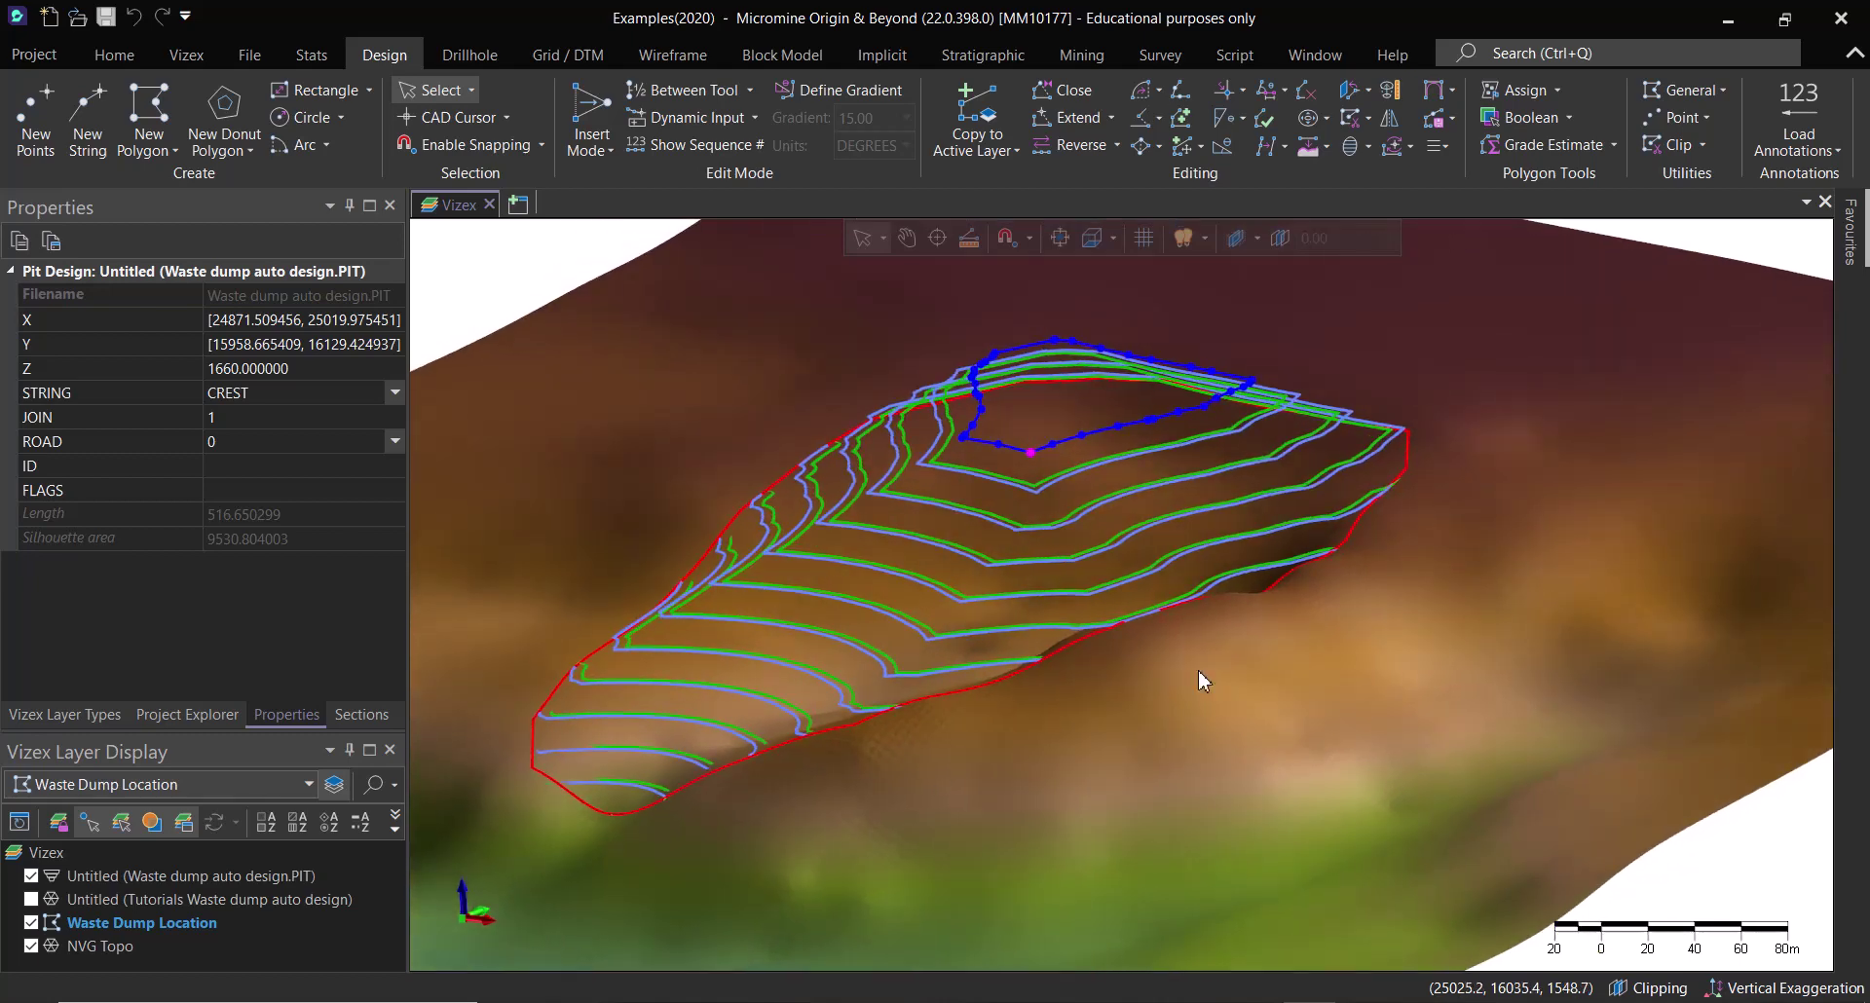
pyautogui.moveTo(1199, 672)
pyautogui.moveTo(1186, 616)
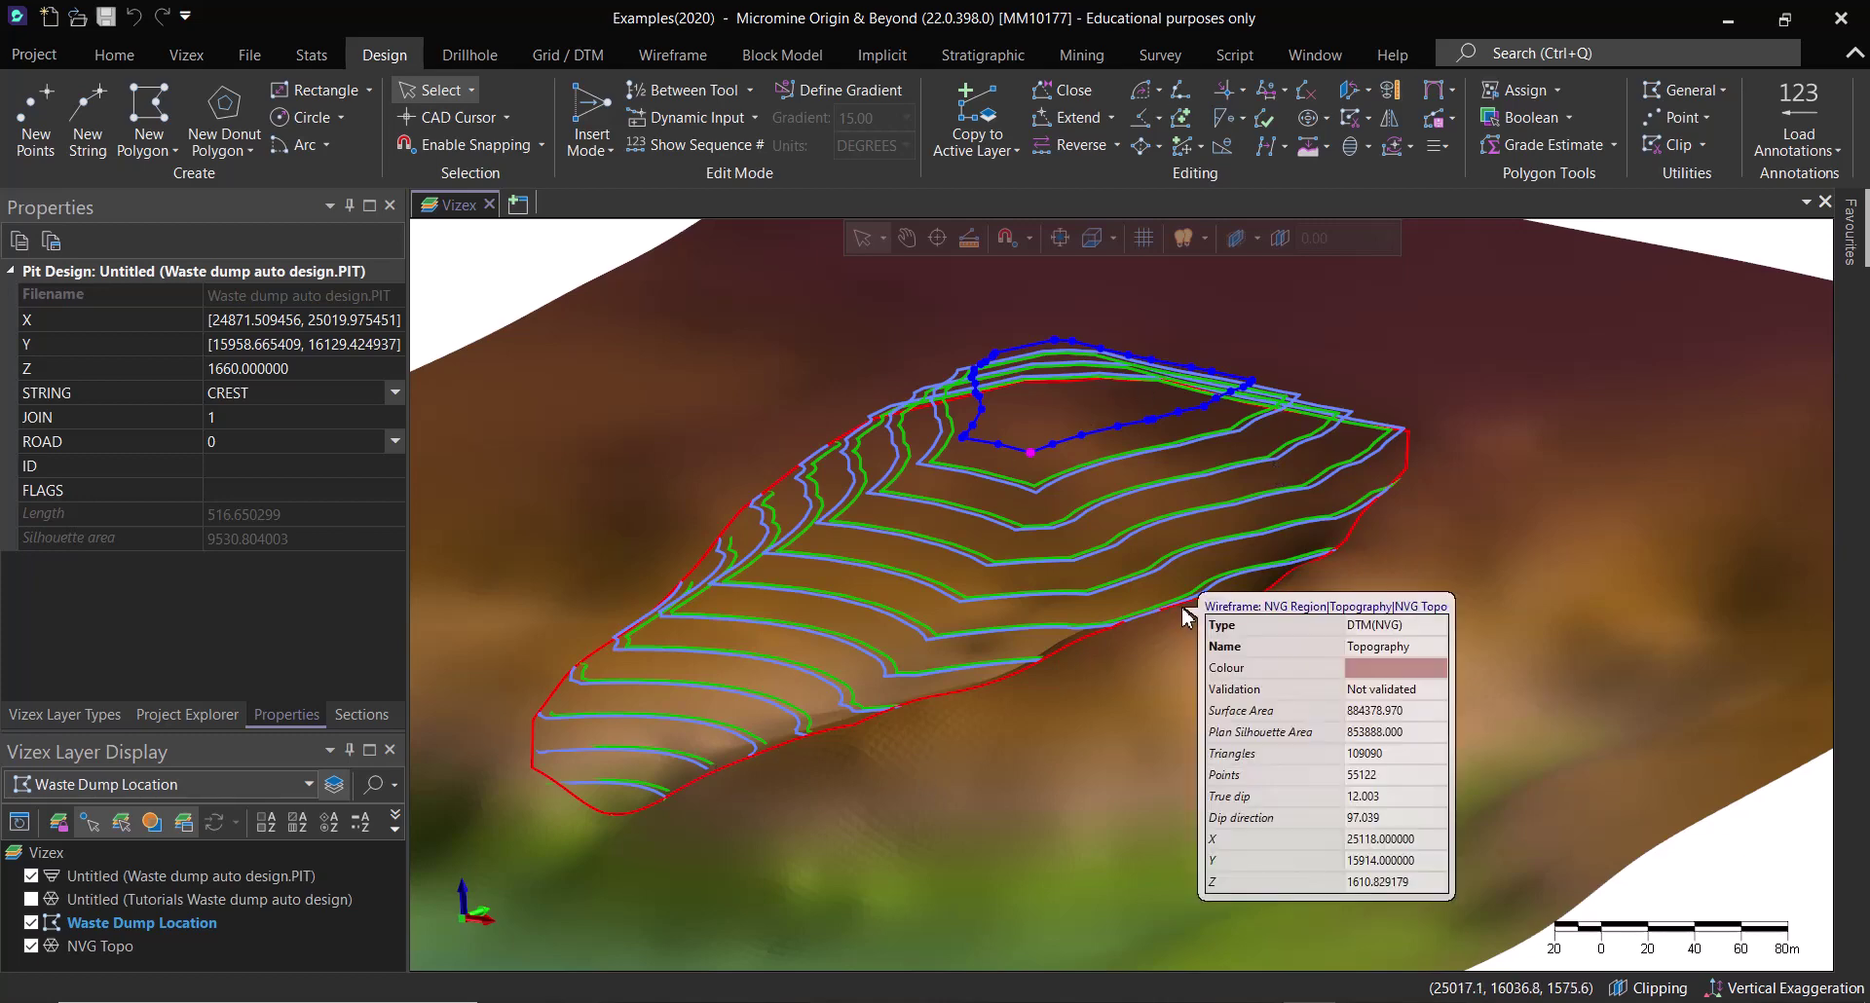
pyautogui.moveTo(1060, 647); pyautogui.dragTo(1165, 755, button='middle')
pyautogui.click(1455, 289)
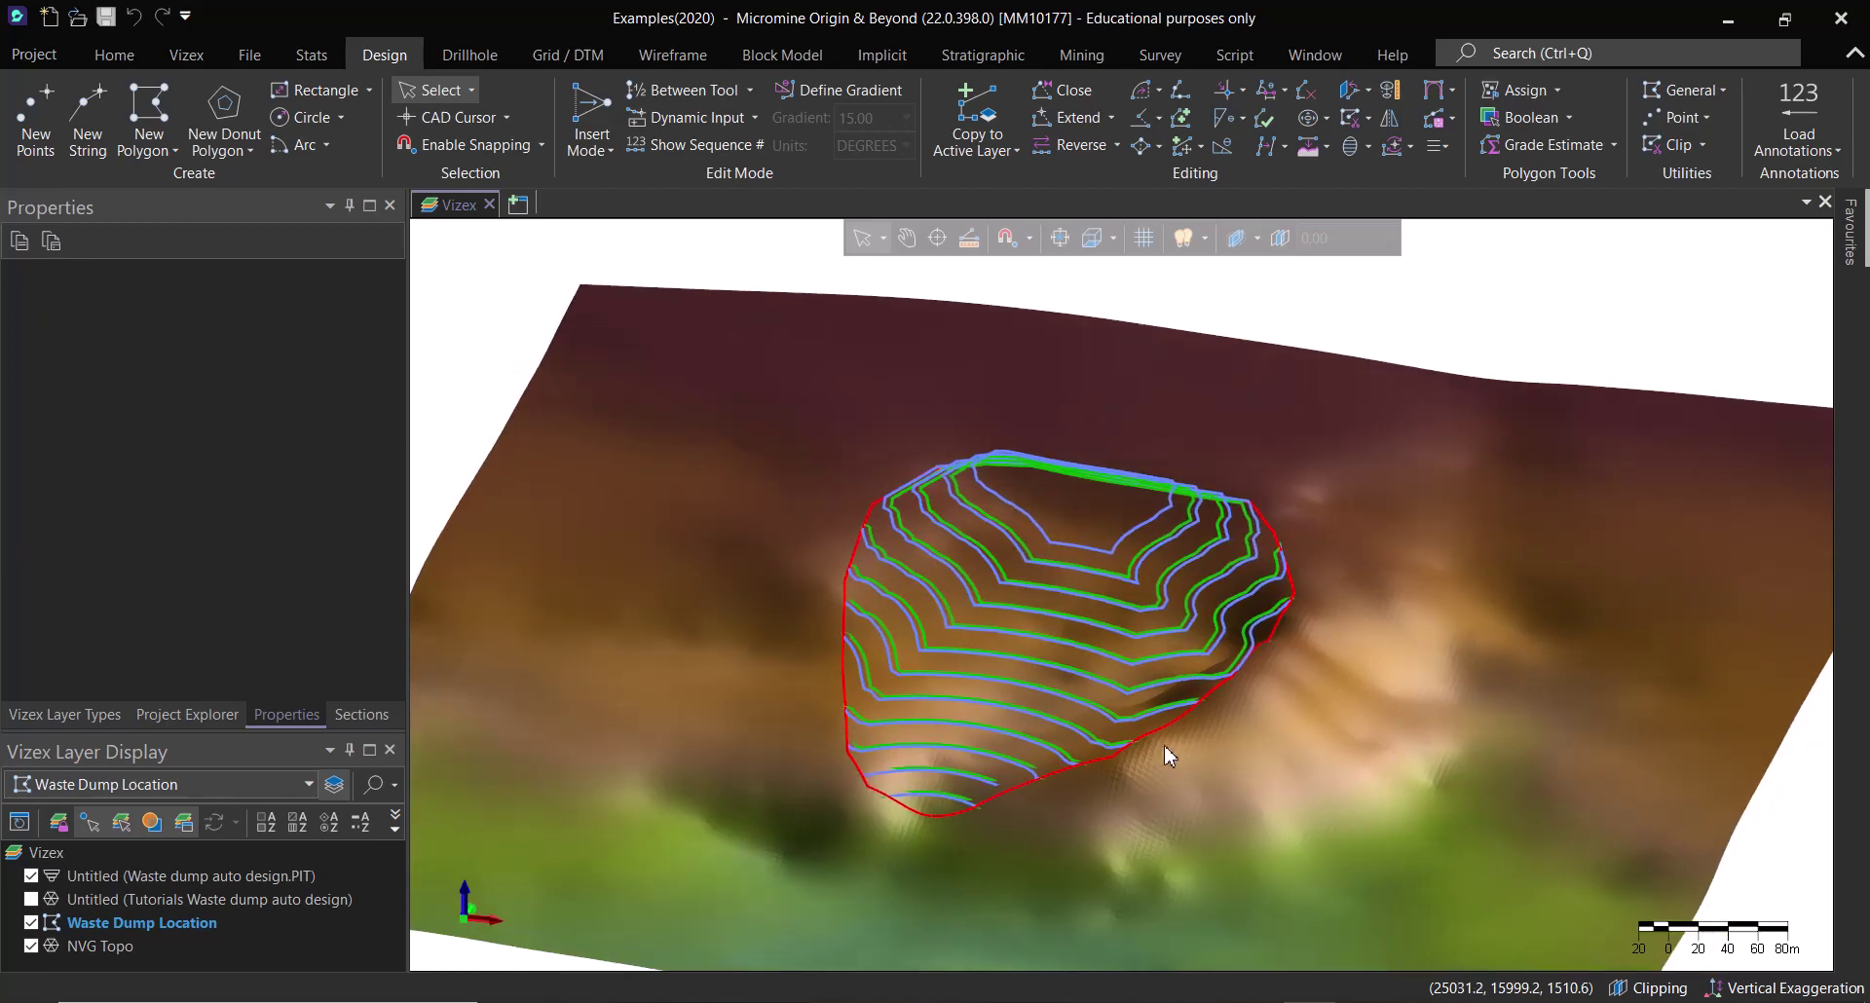
pyautogui.moveTo(1165, 747)
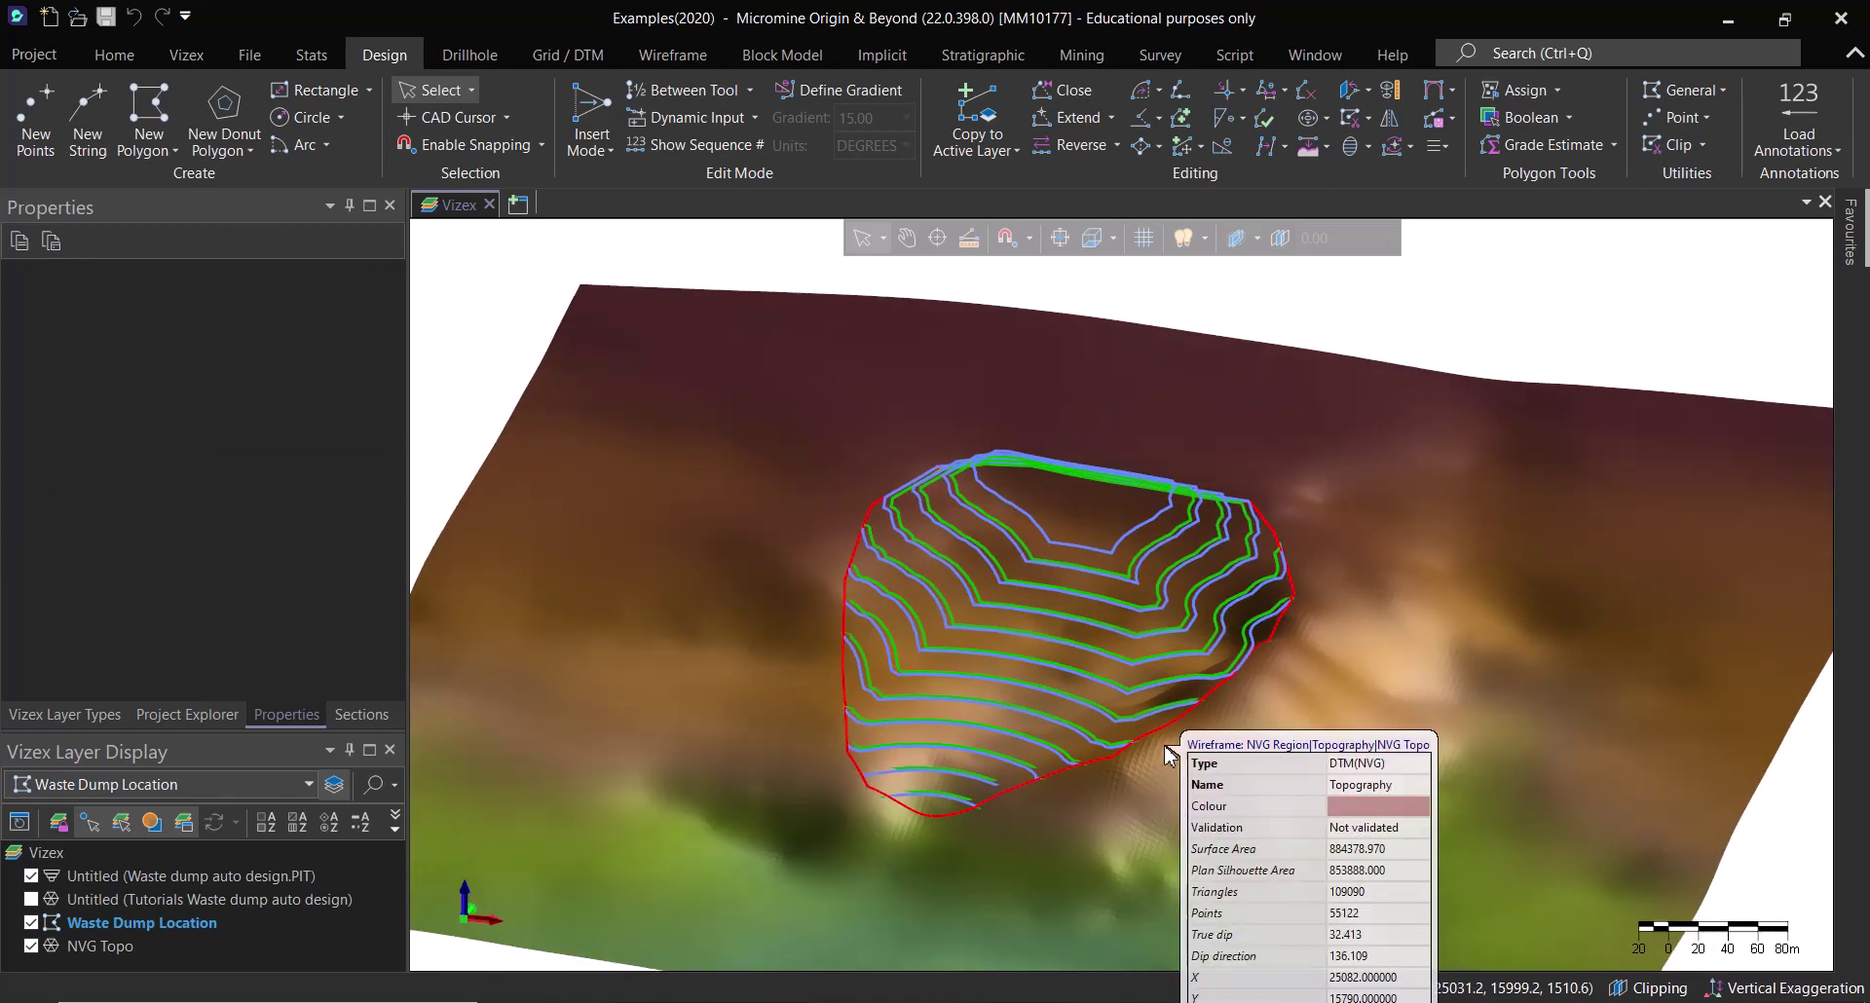